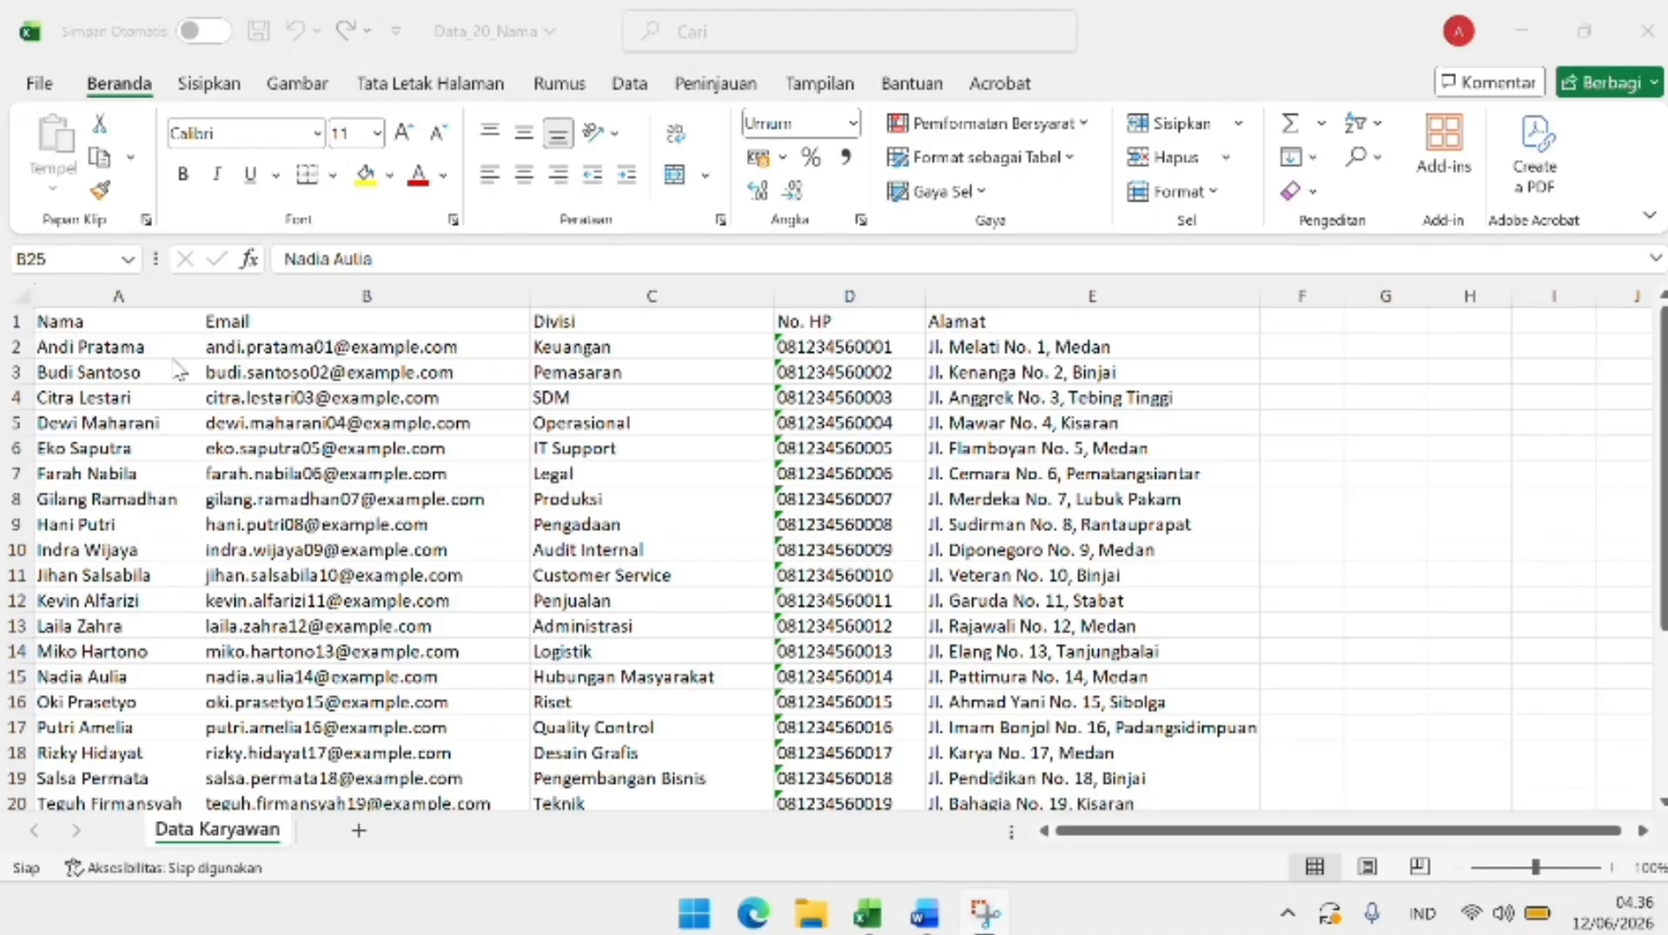
Enter the labels Nama: and Divisi: in cells F2 and F3
{"action": "scroll", "coordinate": [179, 374], "scroll_direction": "down", "scroll_amount": 2}
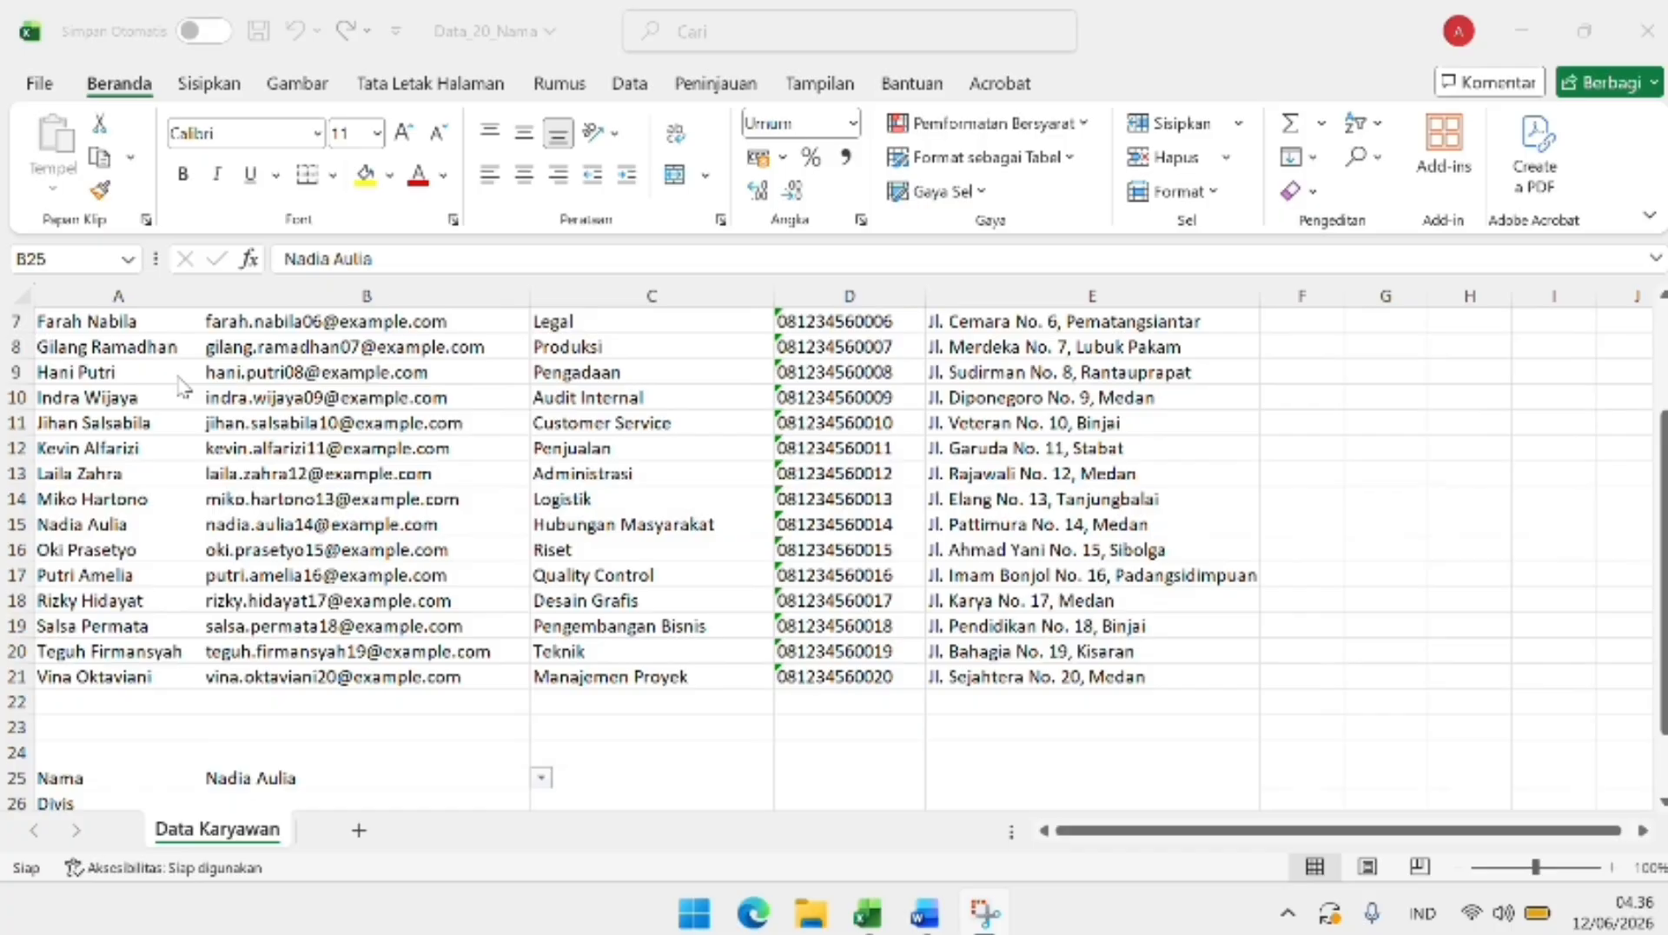
{"action": "scroll", "coordinate": [182, 386], "scroll_direction": "up", "scroll_amount": 1}
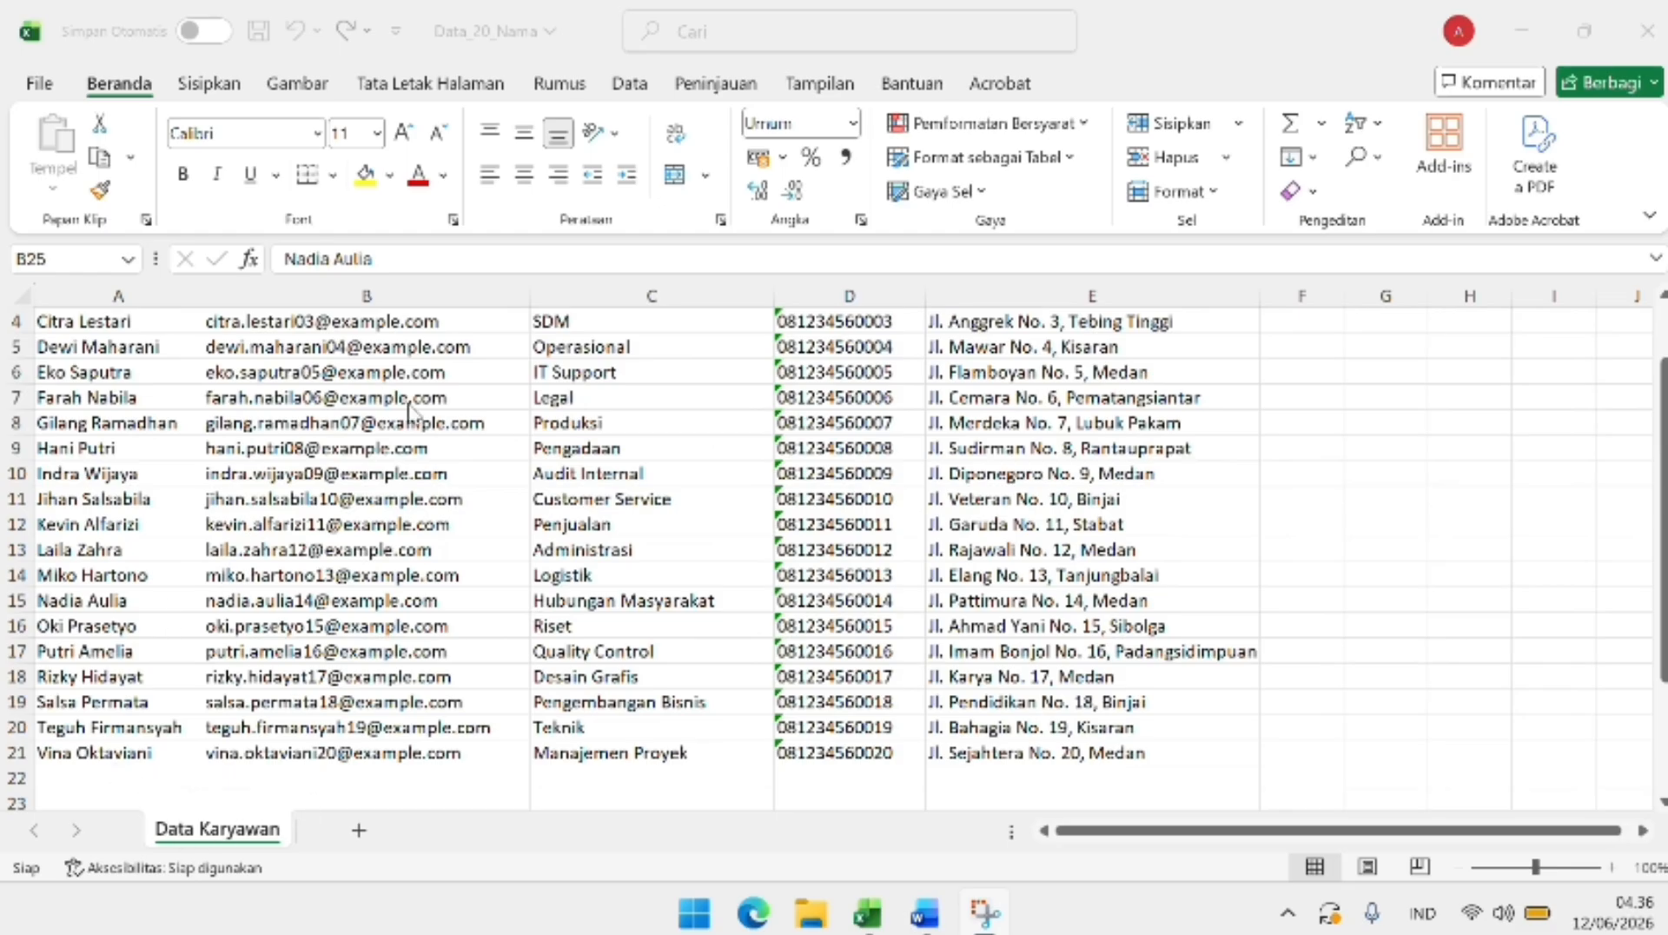
{"action": "scroll", "coordinate": [1312, 574], "scroll_direction": "up", "scroll_amount": 1}
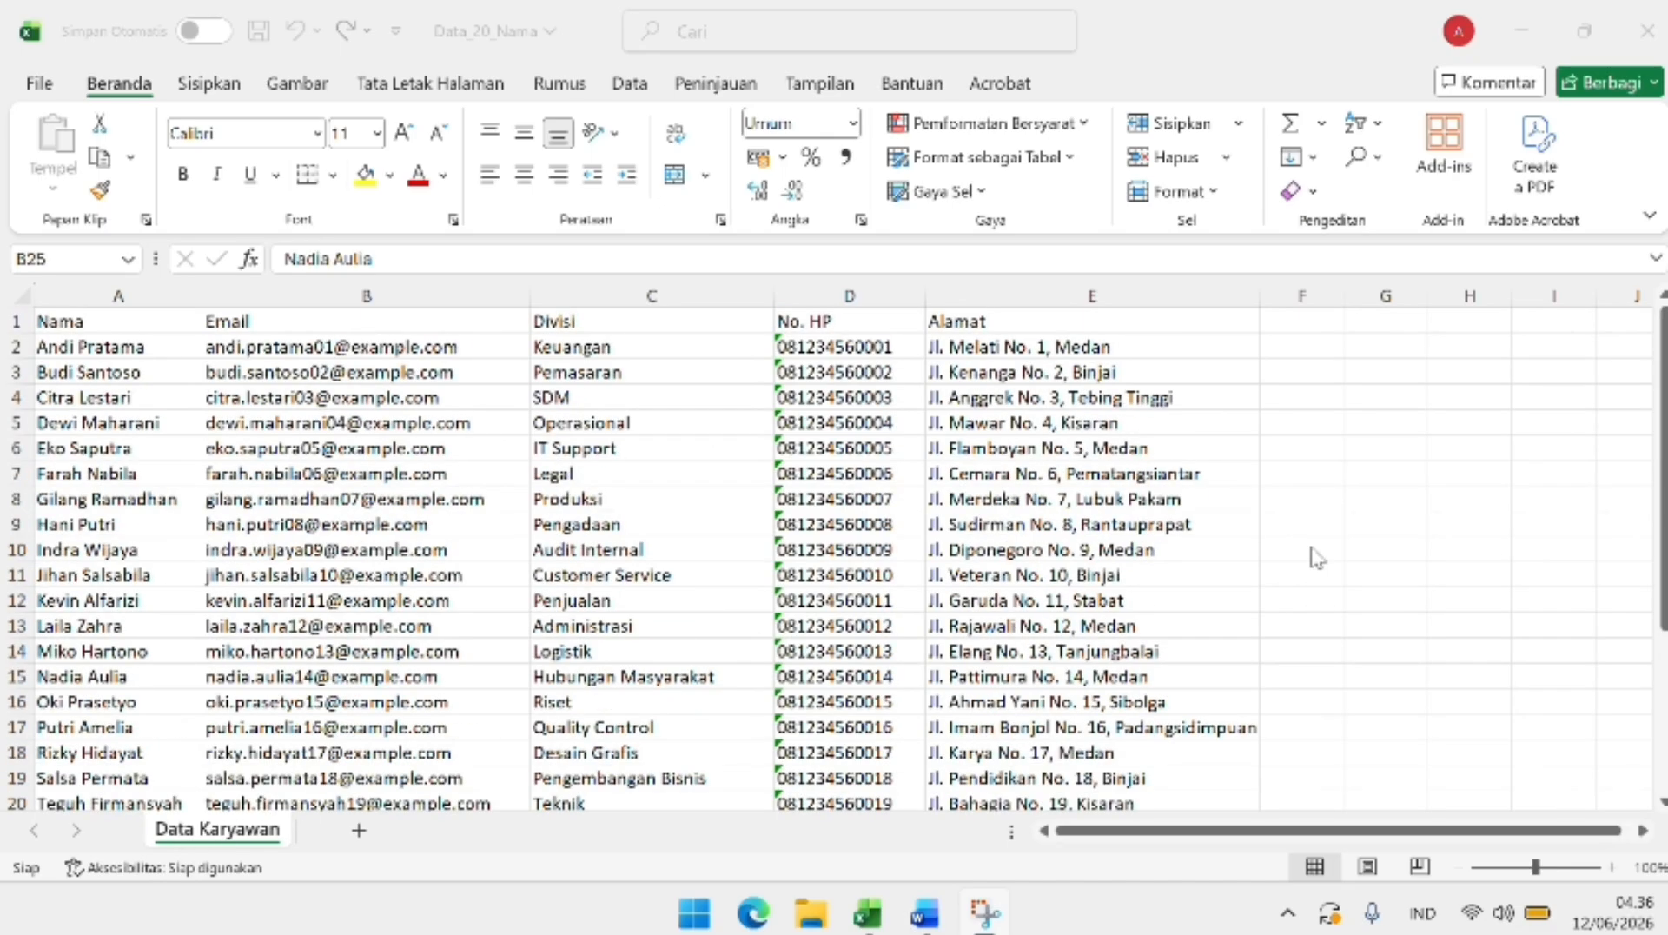
{"action": "left_click", "coordinate": [1299, 347]}
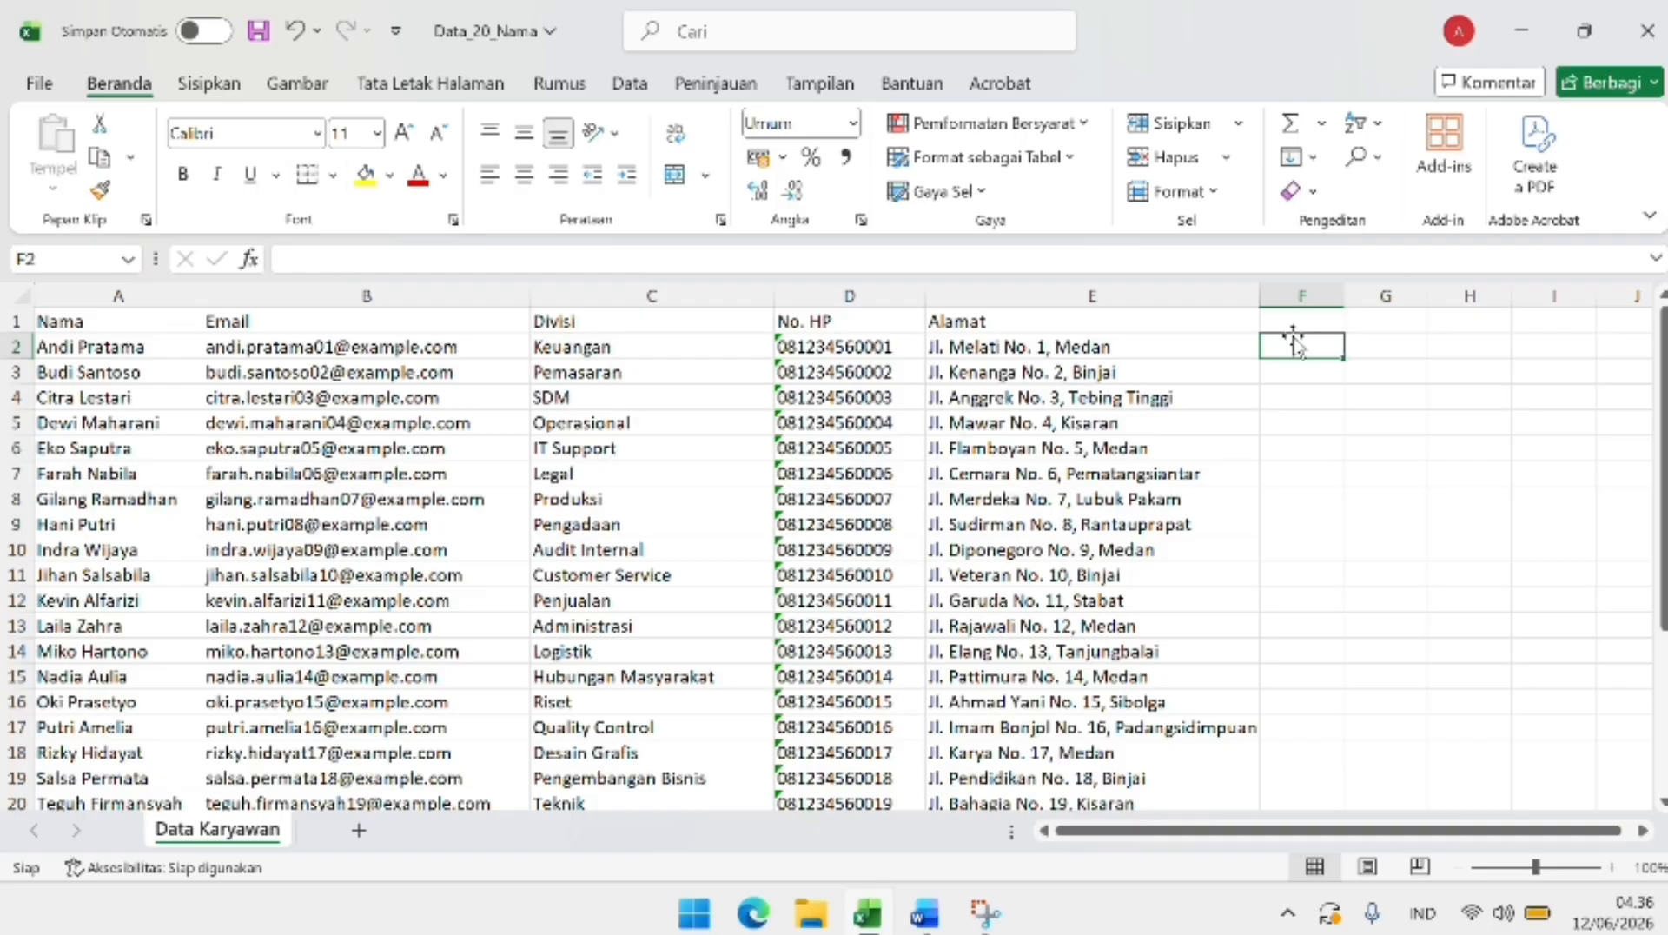
{"action": "type", "text": "Nama:"}
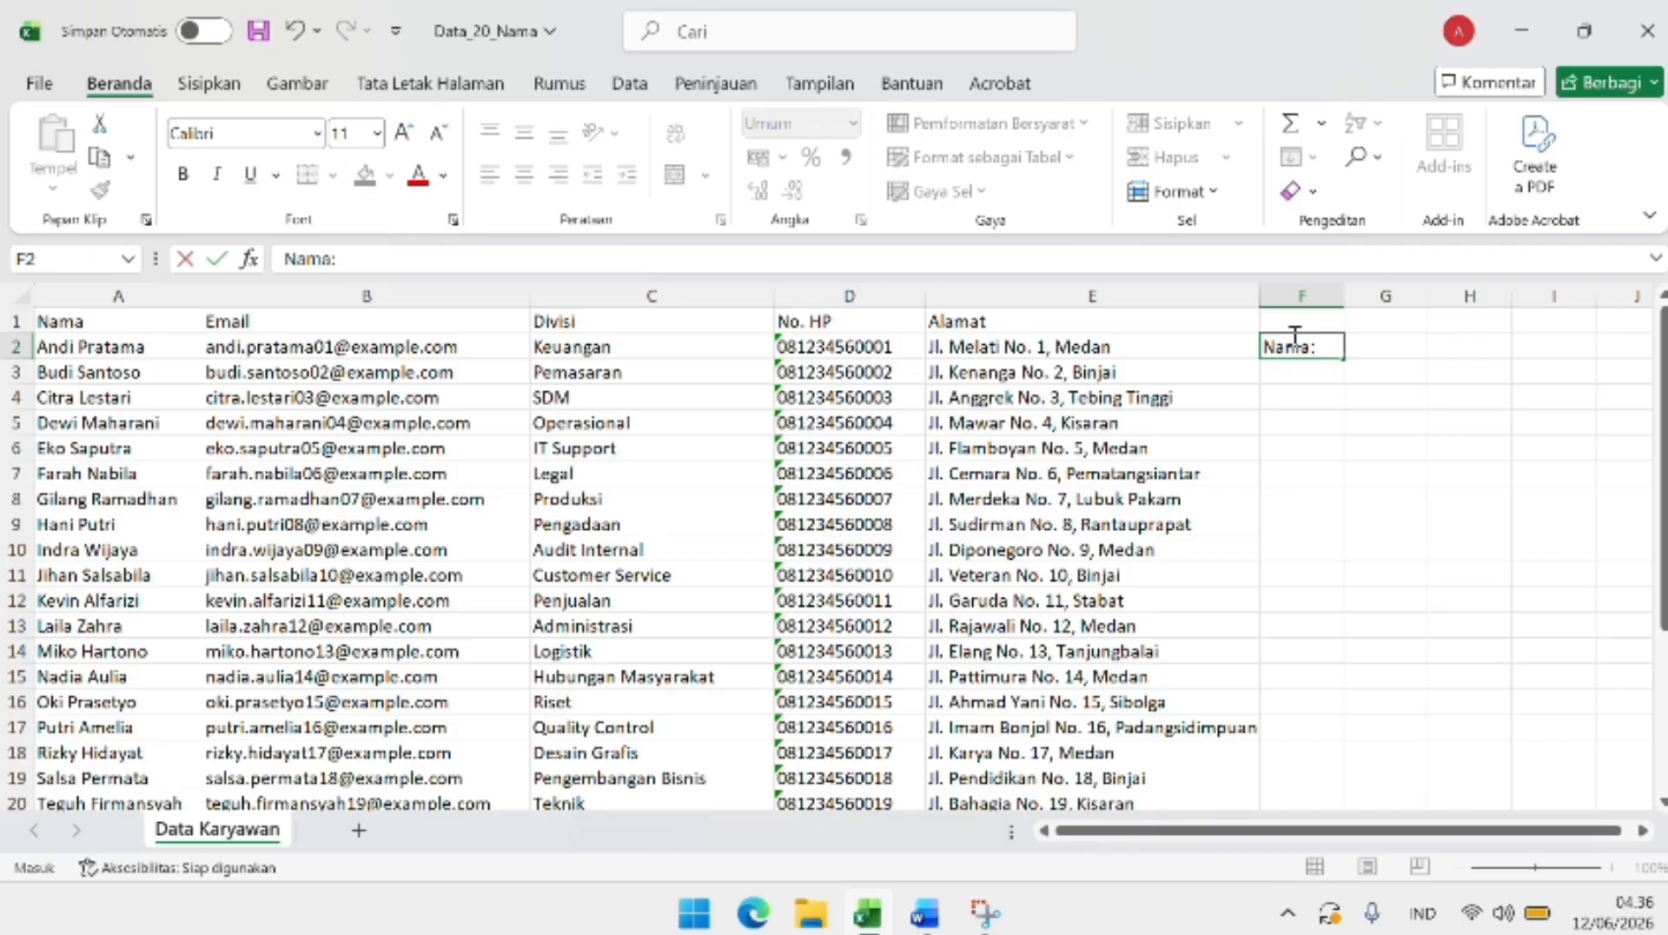
{"action": "key", "text": "Return"}
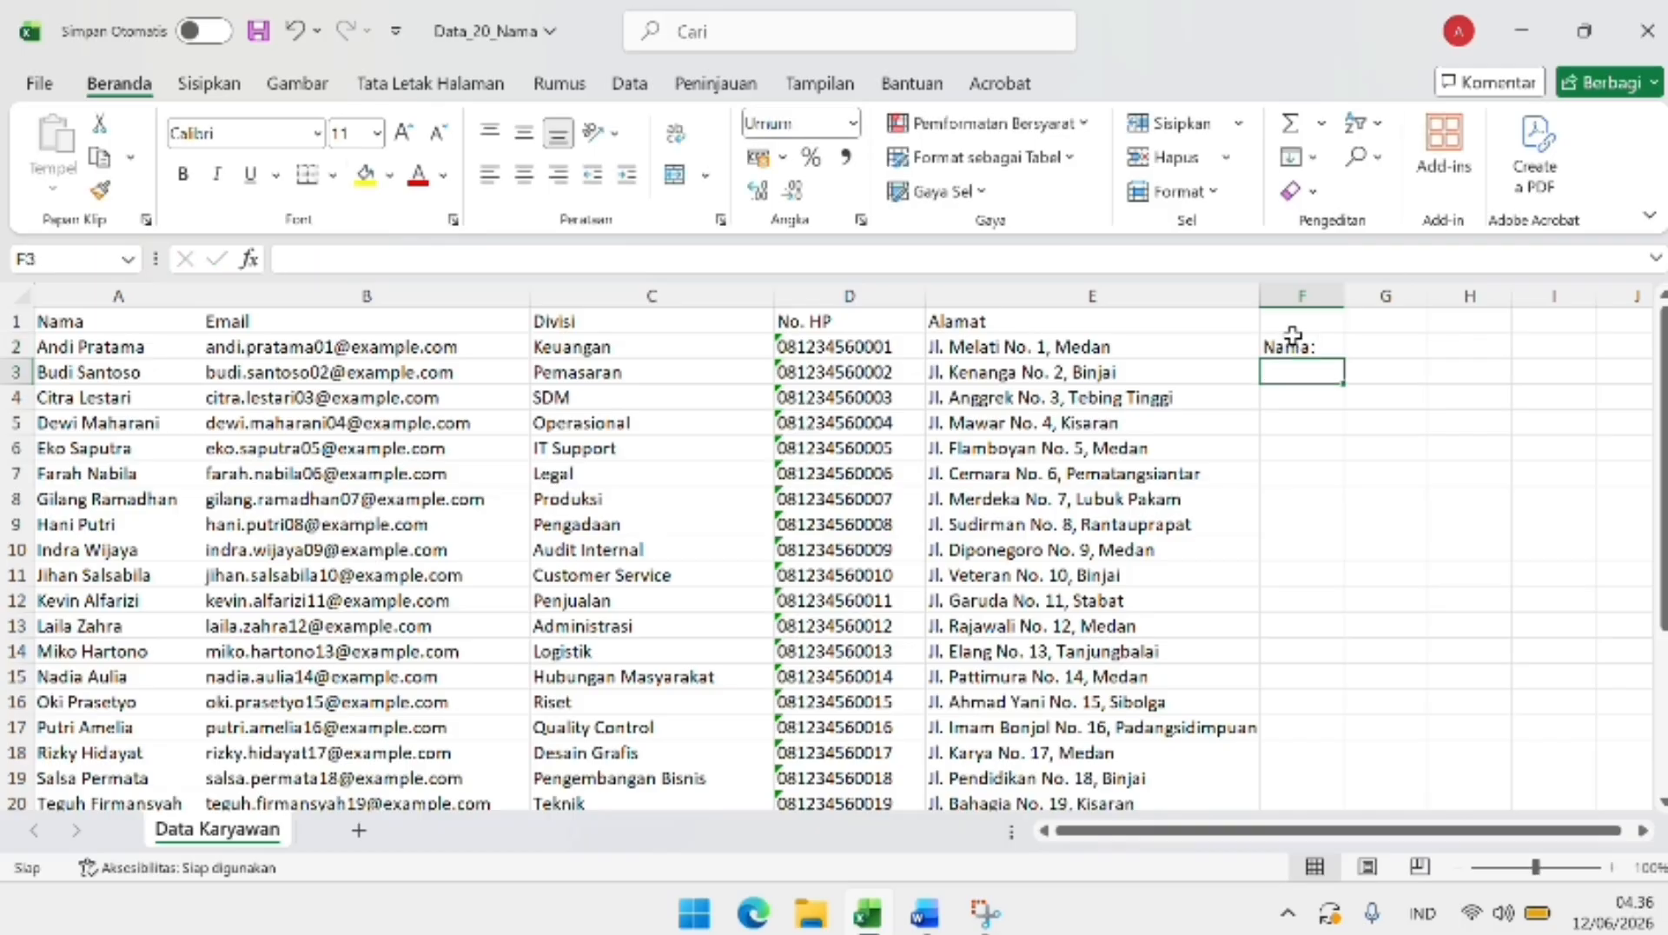
{"action": "type", "text": "Divisi"}
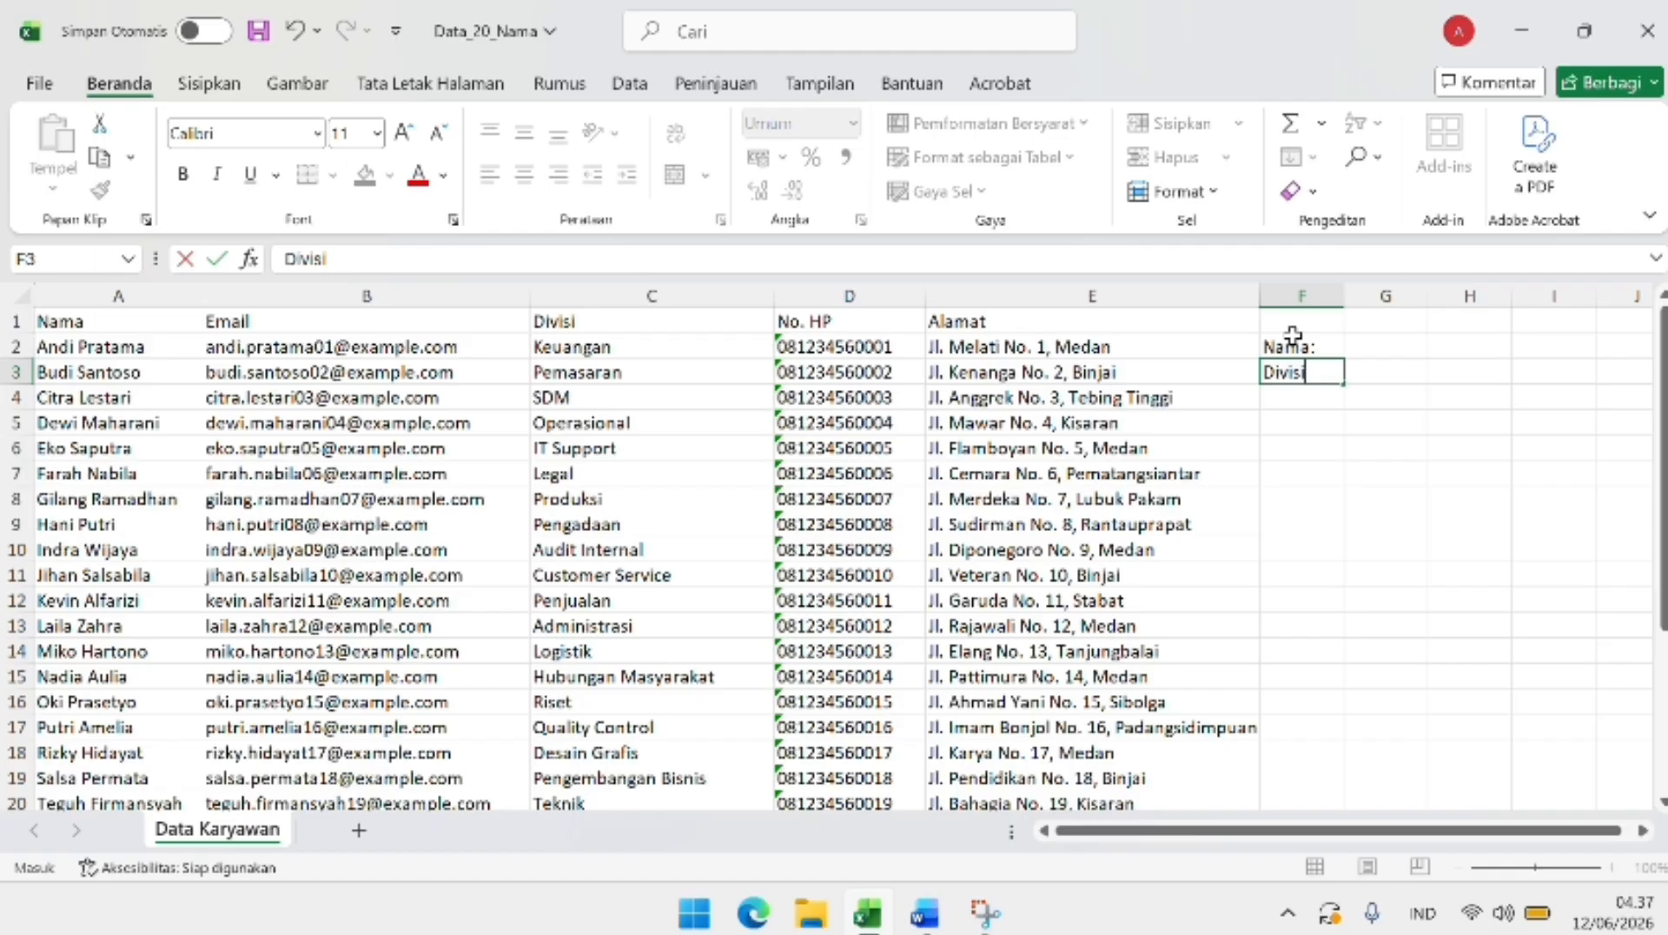
{"action": "type", "text": ":"}
{"action": "key", "text": "Return"}
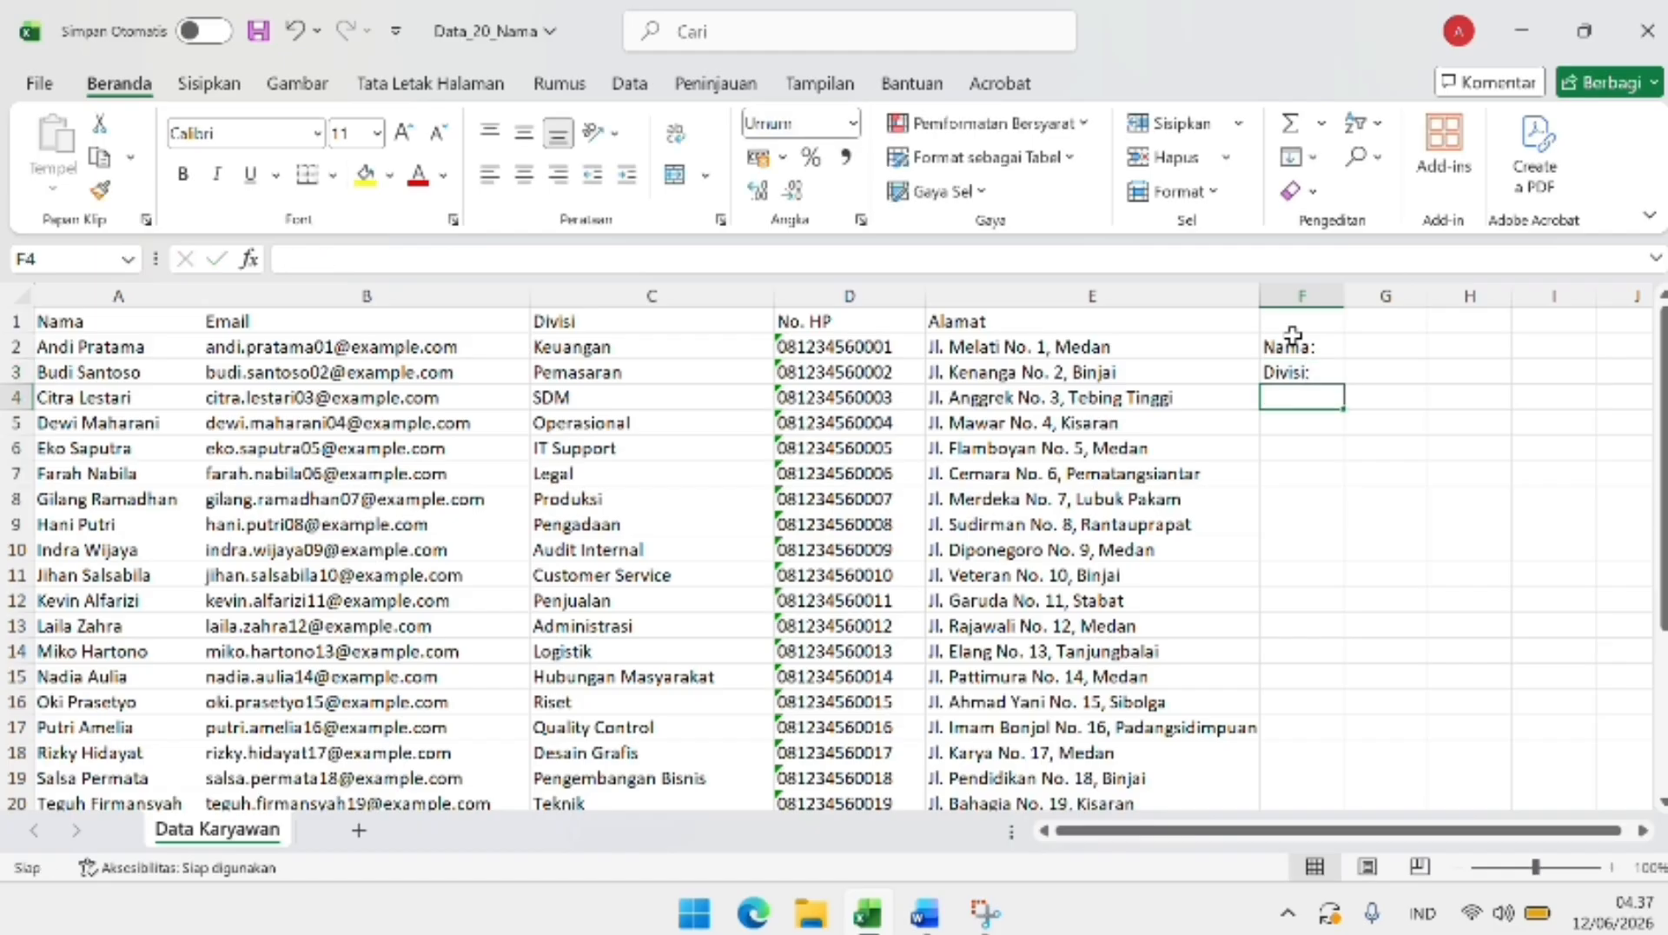
Enter the label Email: in F4, correcting the mistyped entries
{"action": "type", "text": "EMAIL:"}
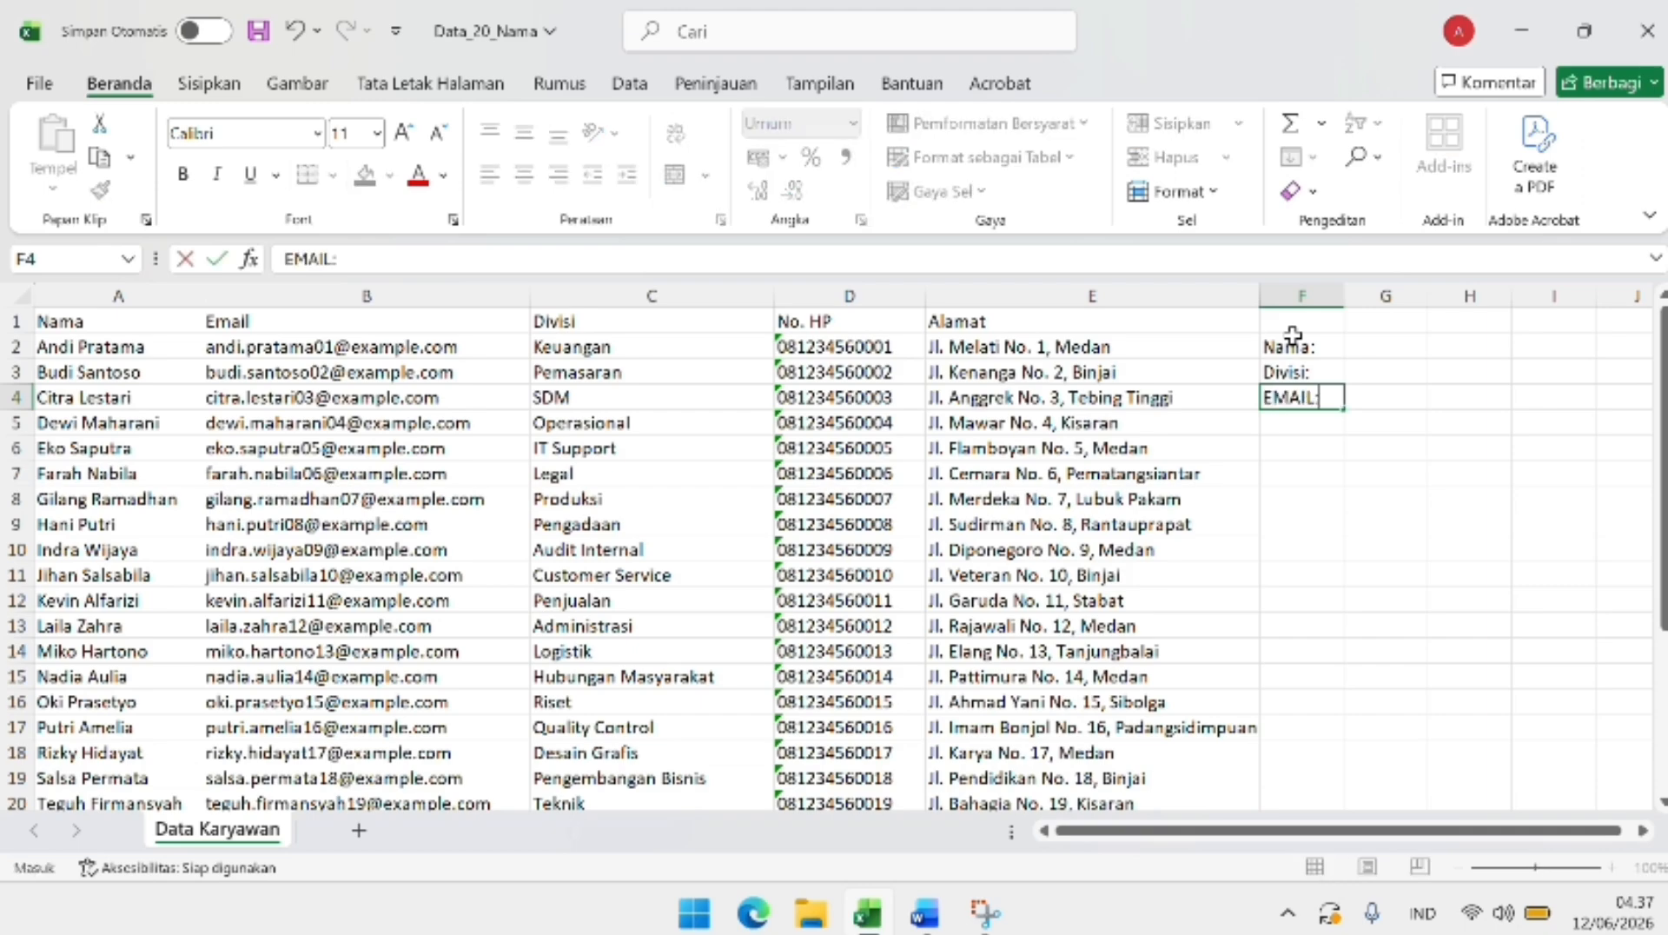
{"action": "key", "text": "BackSpace"}
{"action": "key", "text": "BackSpace"}
{"action": "key", "text": "BackSpace"}
{"action": "key", "text": "BackSpace"}
{"action": "type", "text": "mail"}
{"action": "key", "text": "Return"}
{"action": "key", "text": "Up"}
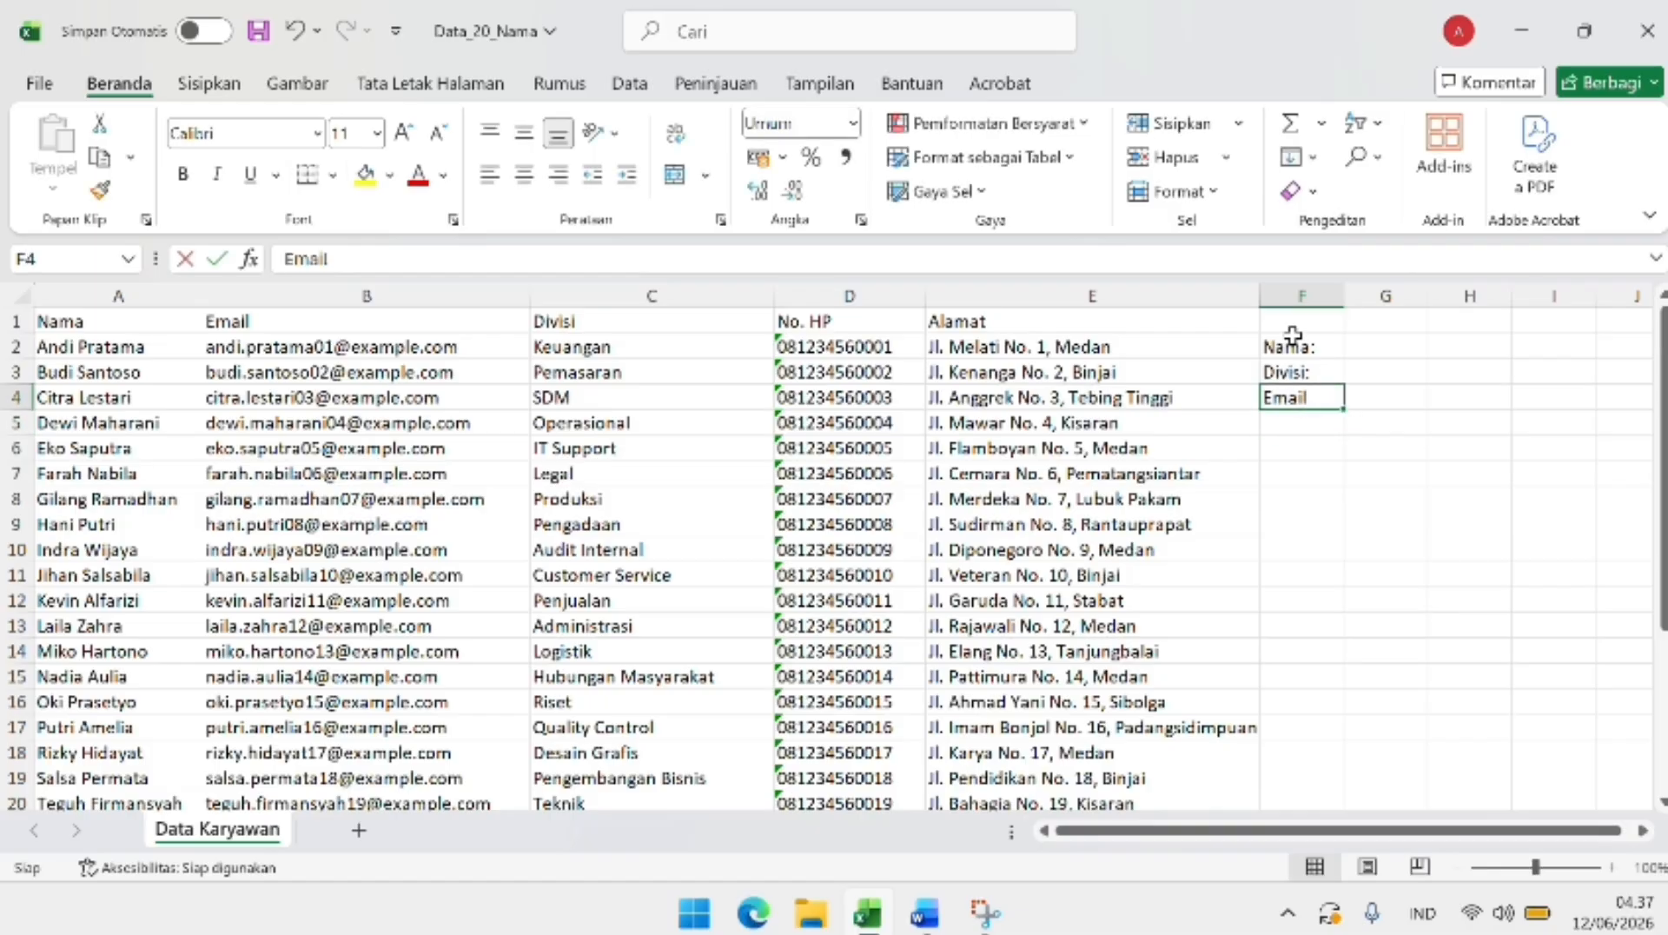
{"action": "type", "text": ":"}
{"action": "key", "text": "Return"}
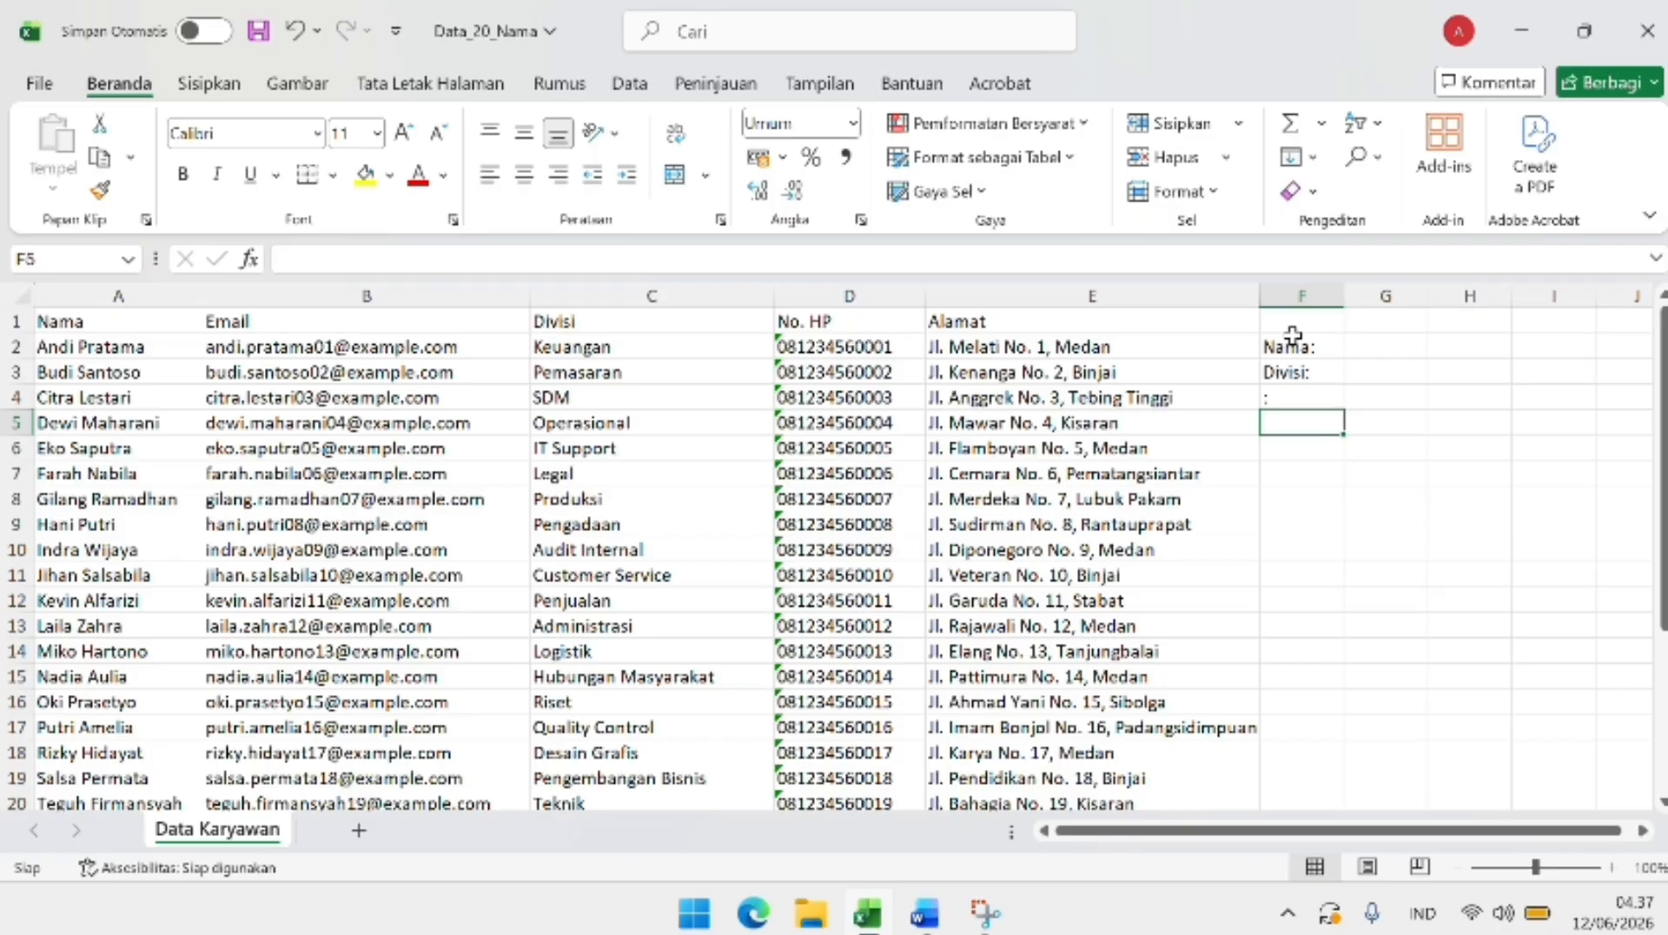
{"action": "key", "text": "Up"}
{"action": "key", "text": "BackSpace"}
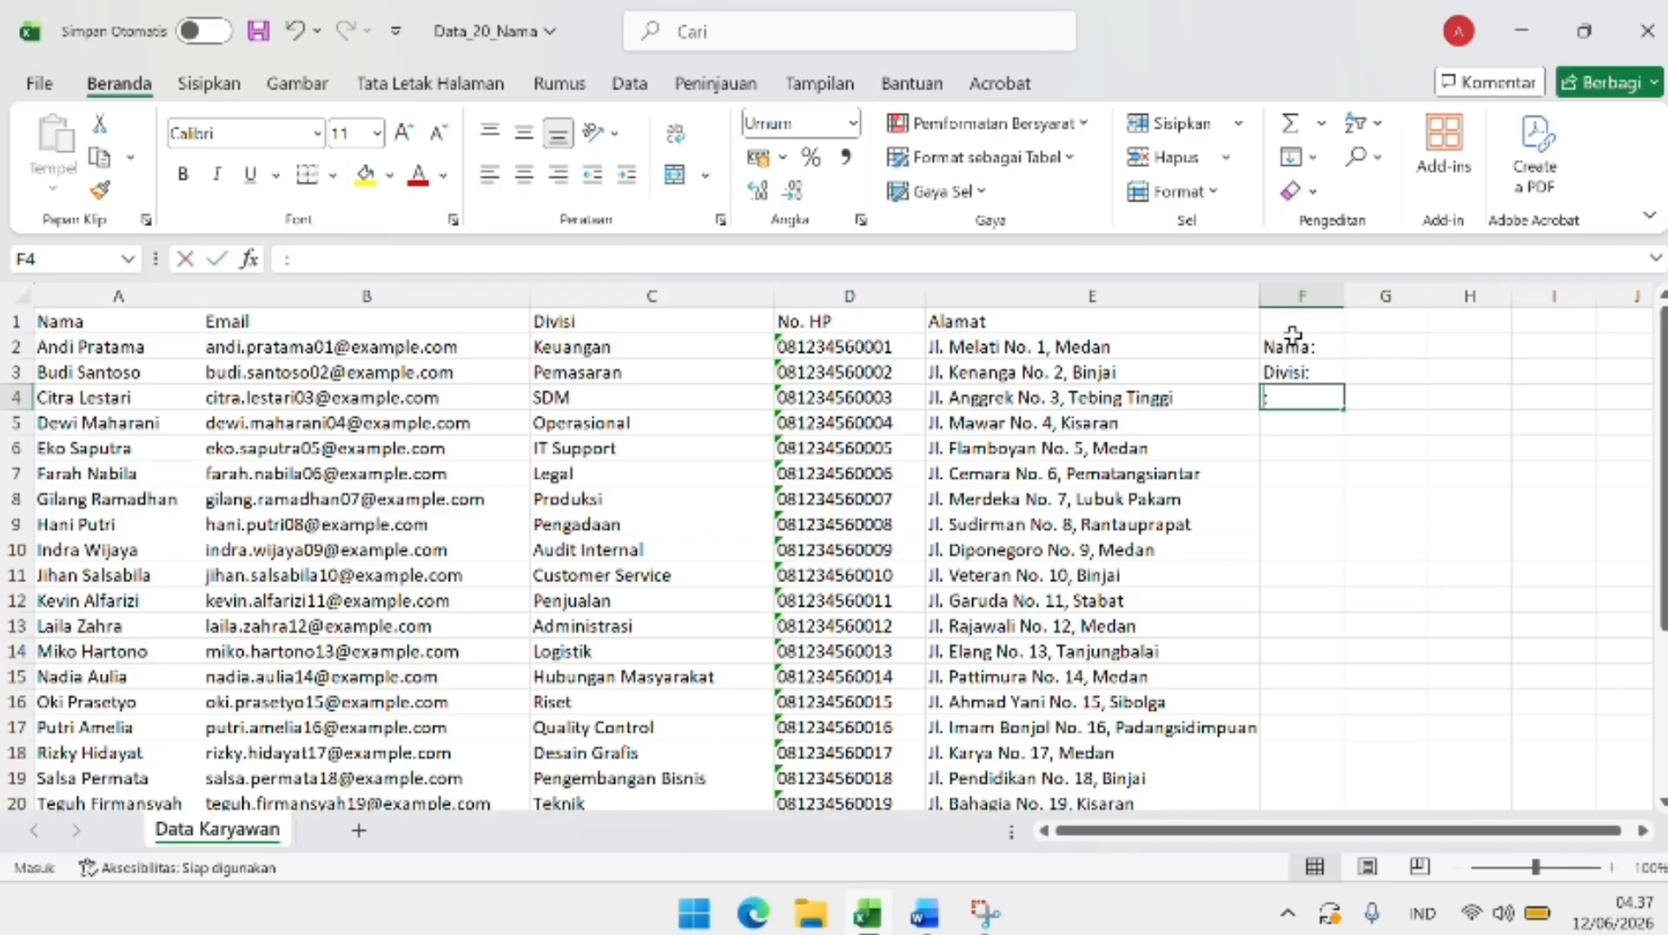
{"action": "type", "text": "Email"}
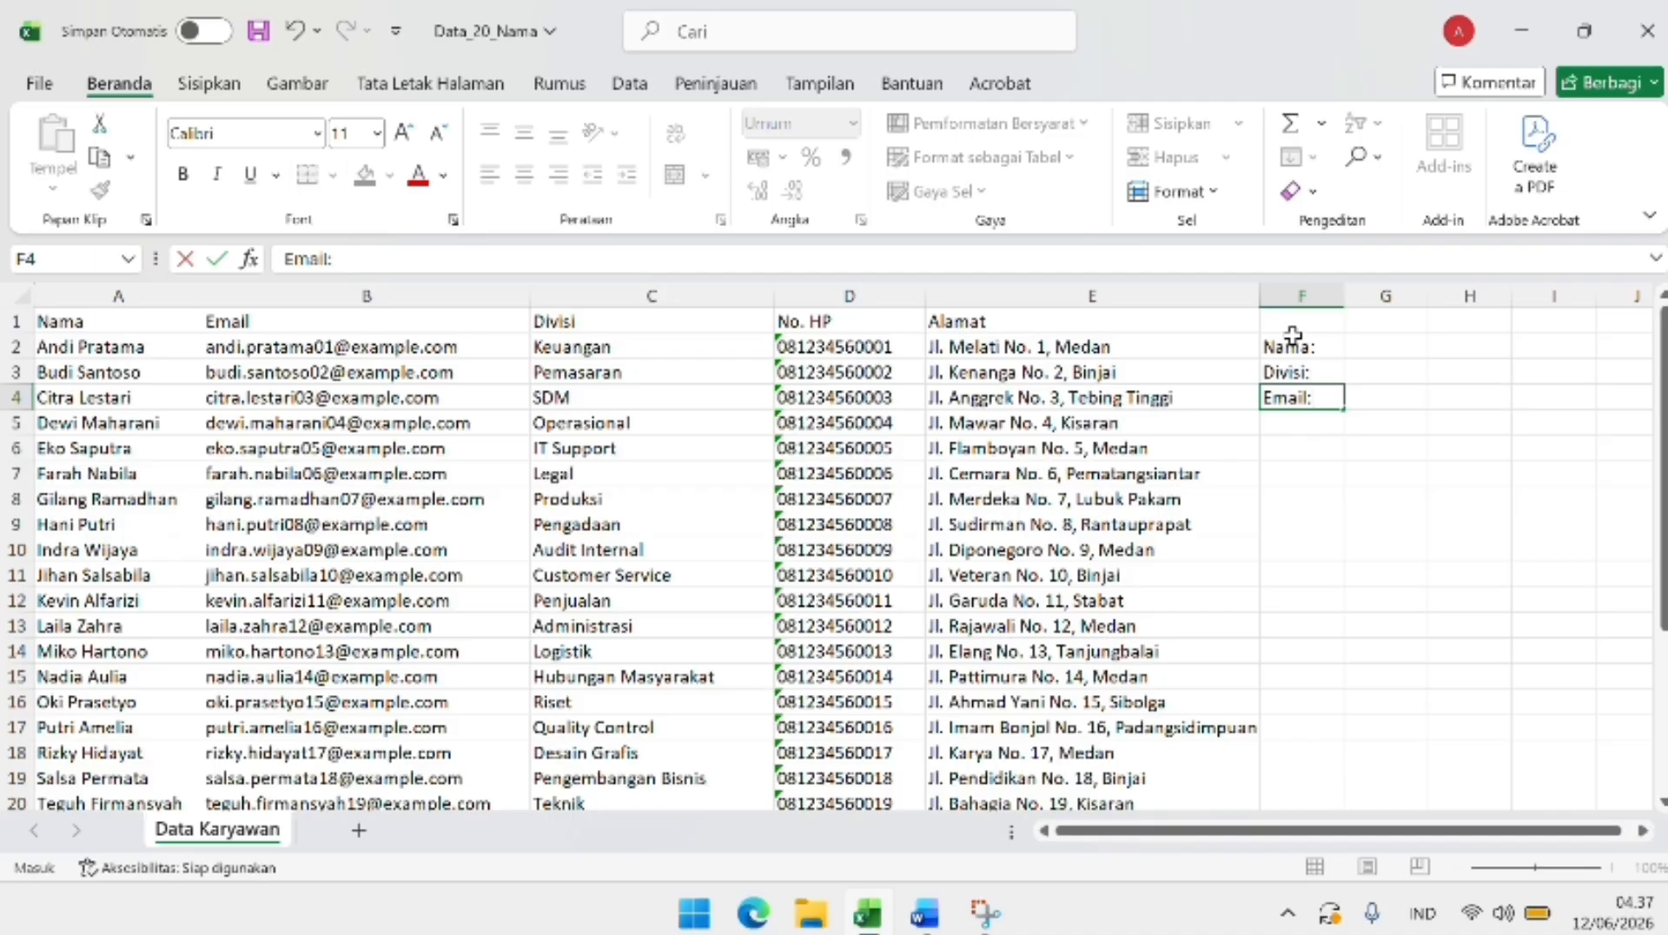
{"action": "key", "text": "Return"}
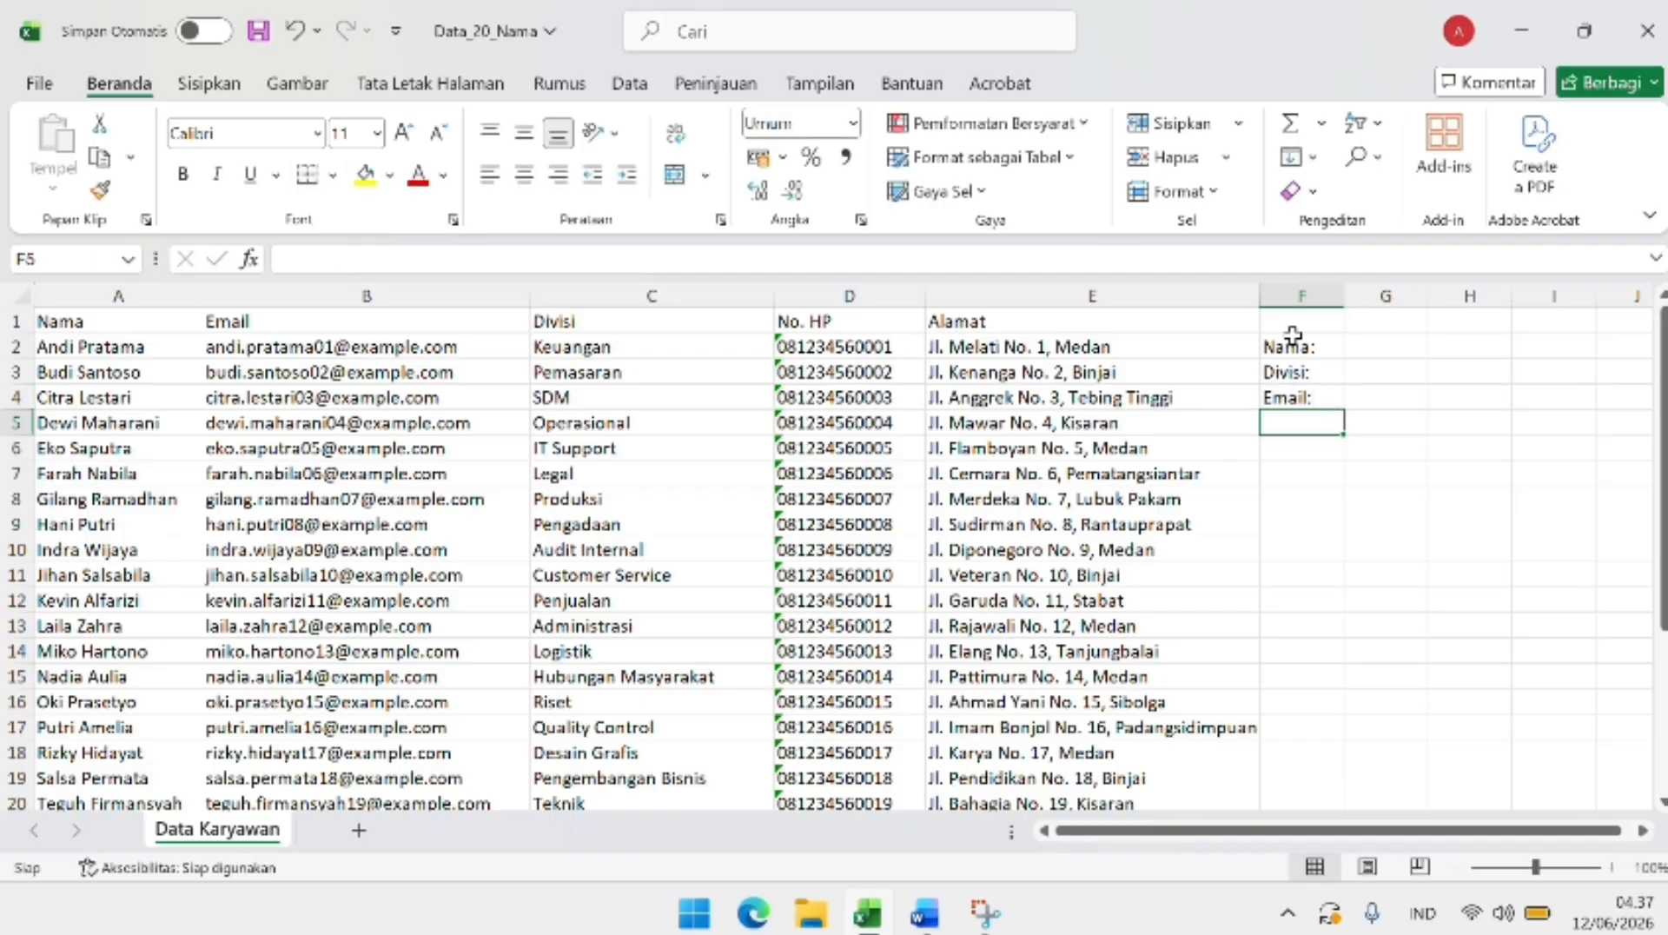
Enter the label Alamat: in F5, fixing the stray typo
{"action": "type", "text": "Alaman"}
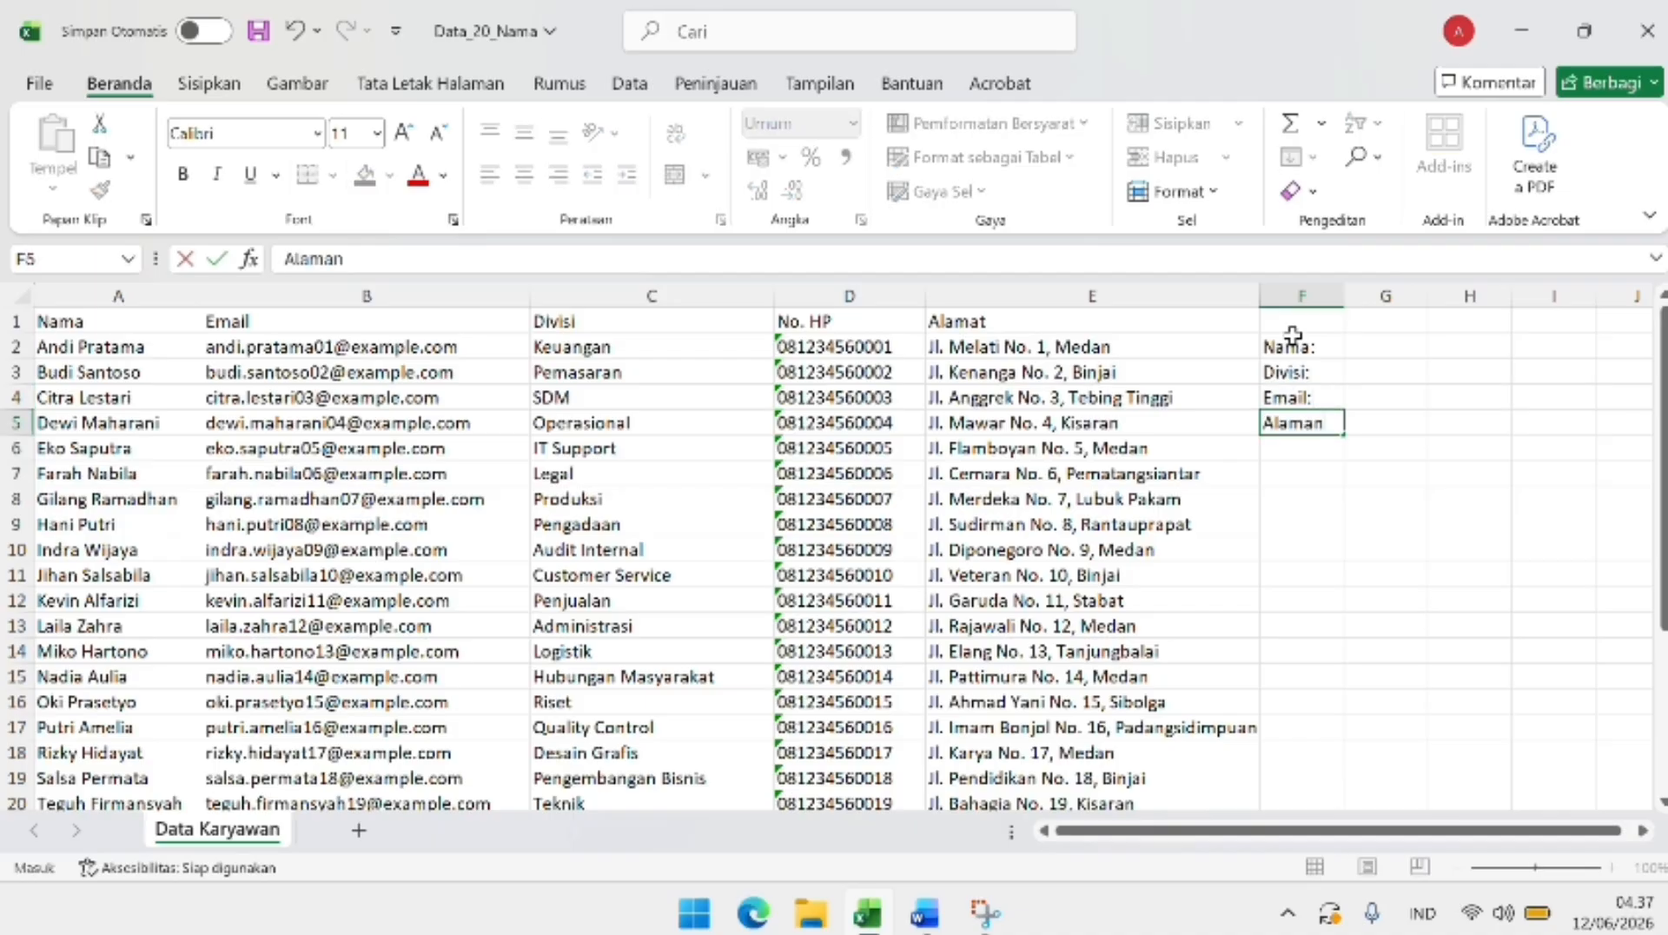
{"action": "key", "text": "BackSpace"}
{"action": "type", "text": "t:"}
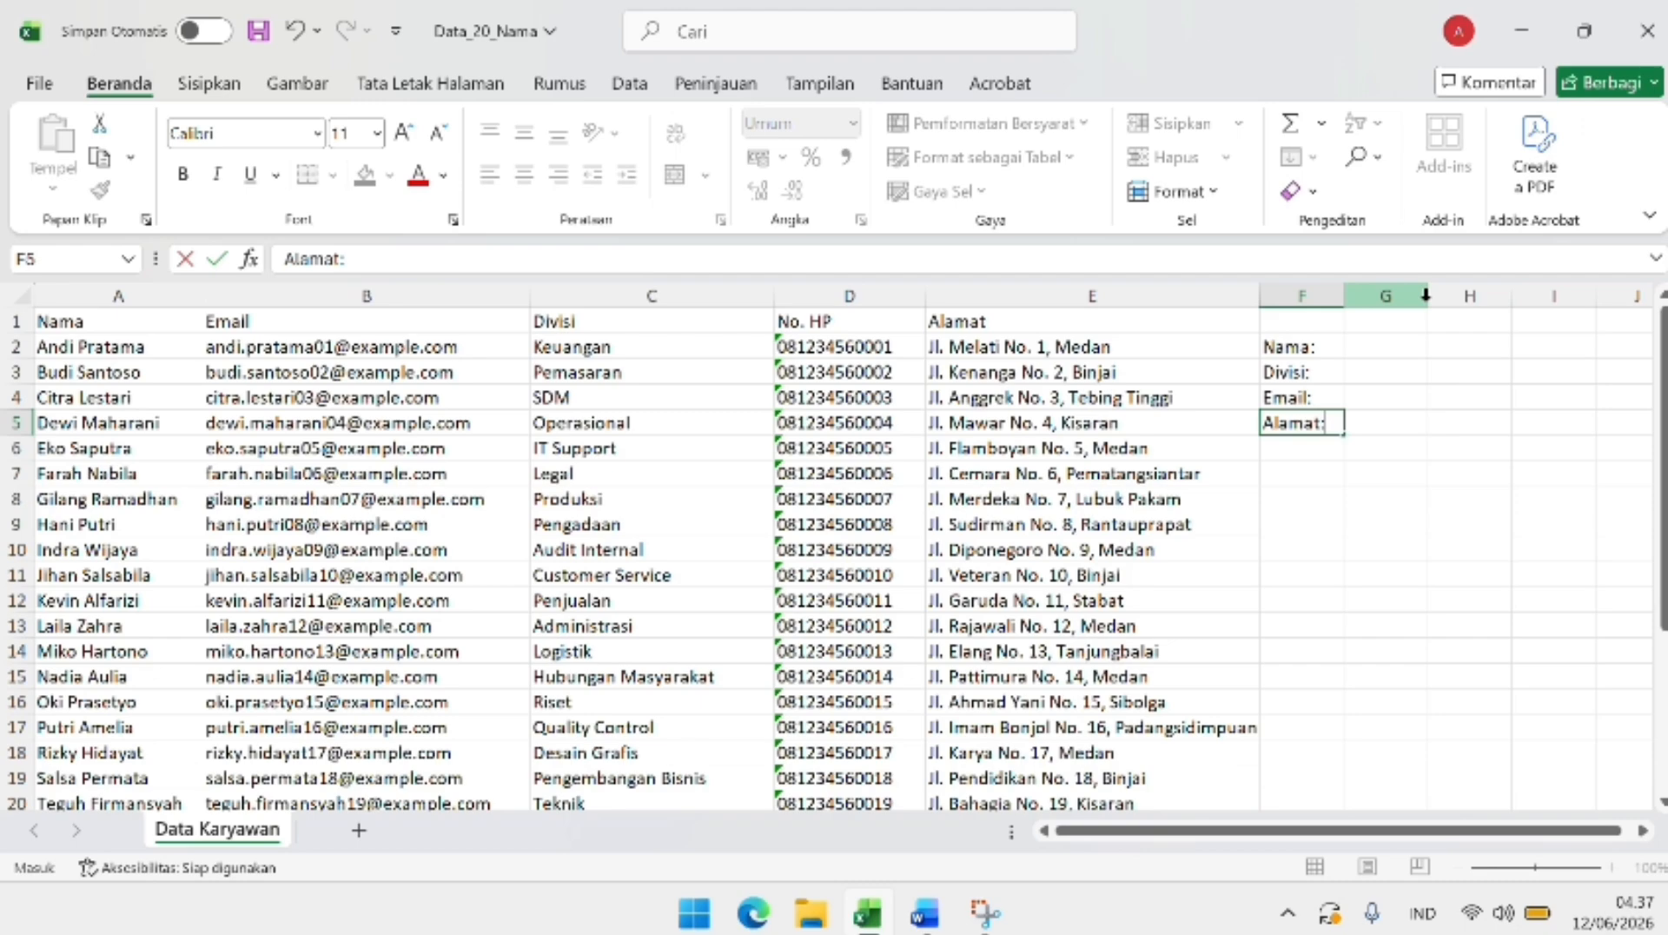
{"action": "left_click", "coordinate": [1404, 347]}
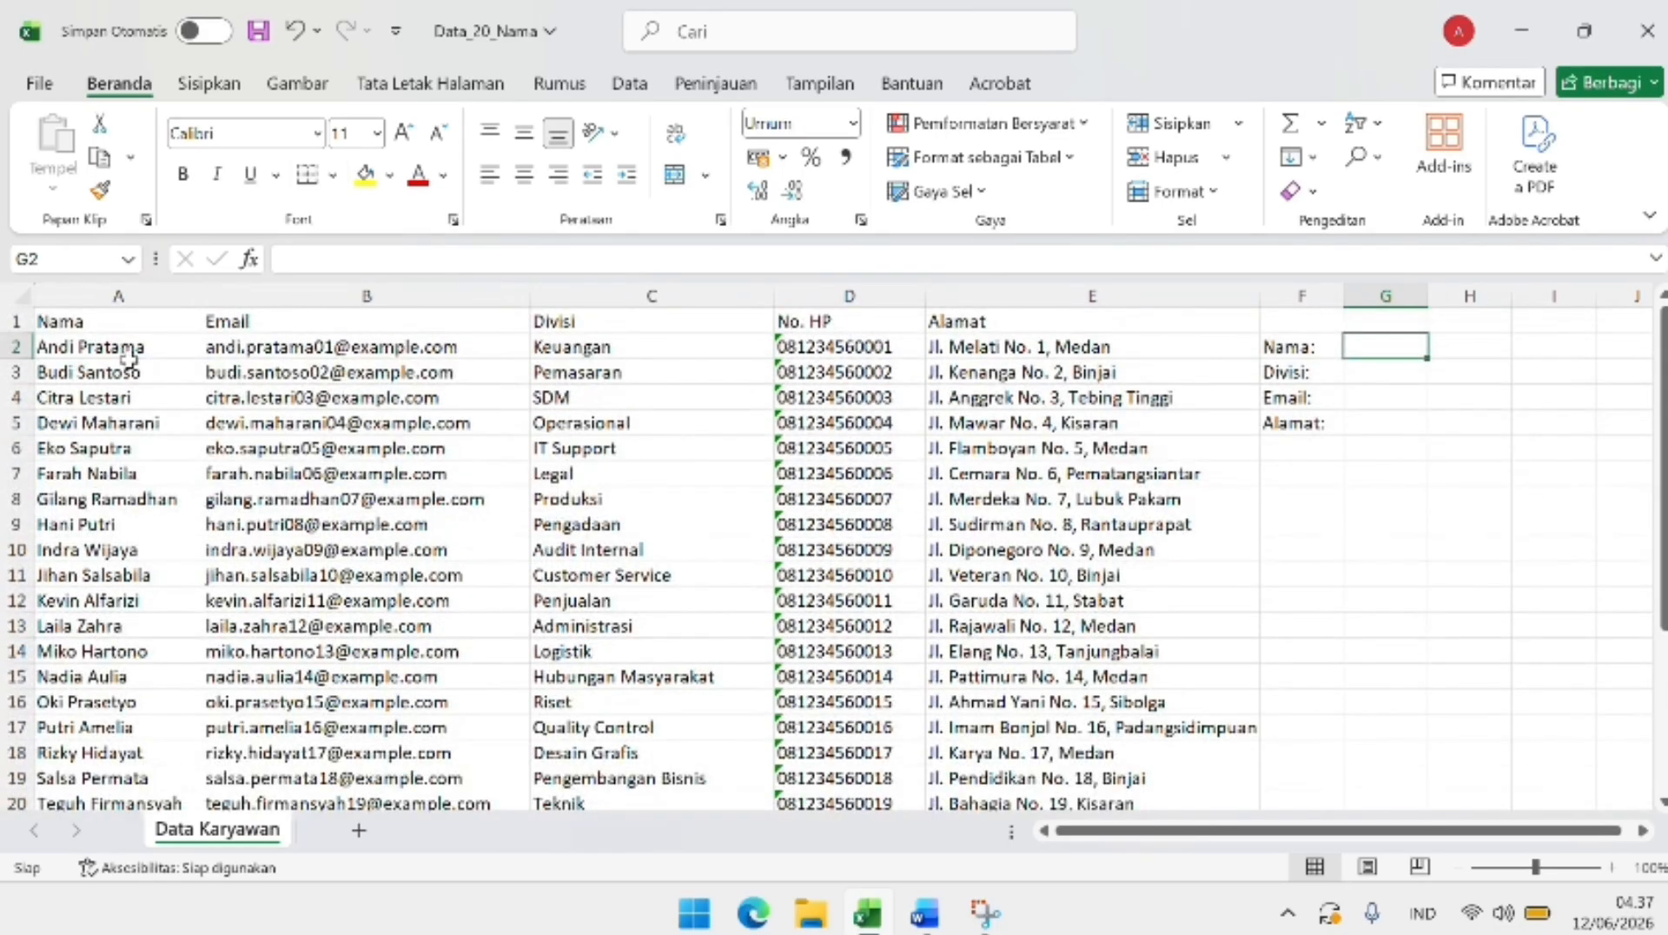
Type an employee's full name into cell G2 as the lookup value
{"action": "double_click", "coordinate": [1398, 348]}
{"action": "type", "text": "Andi pratama"}
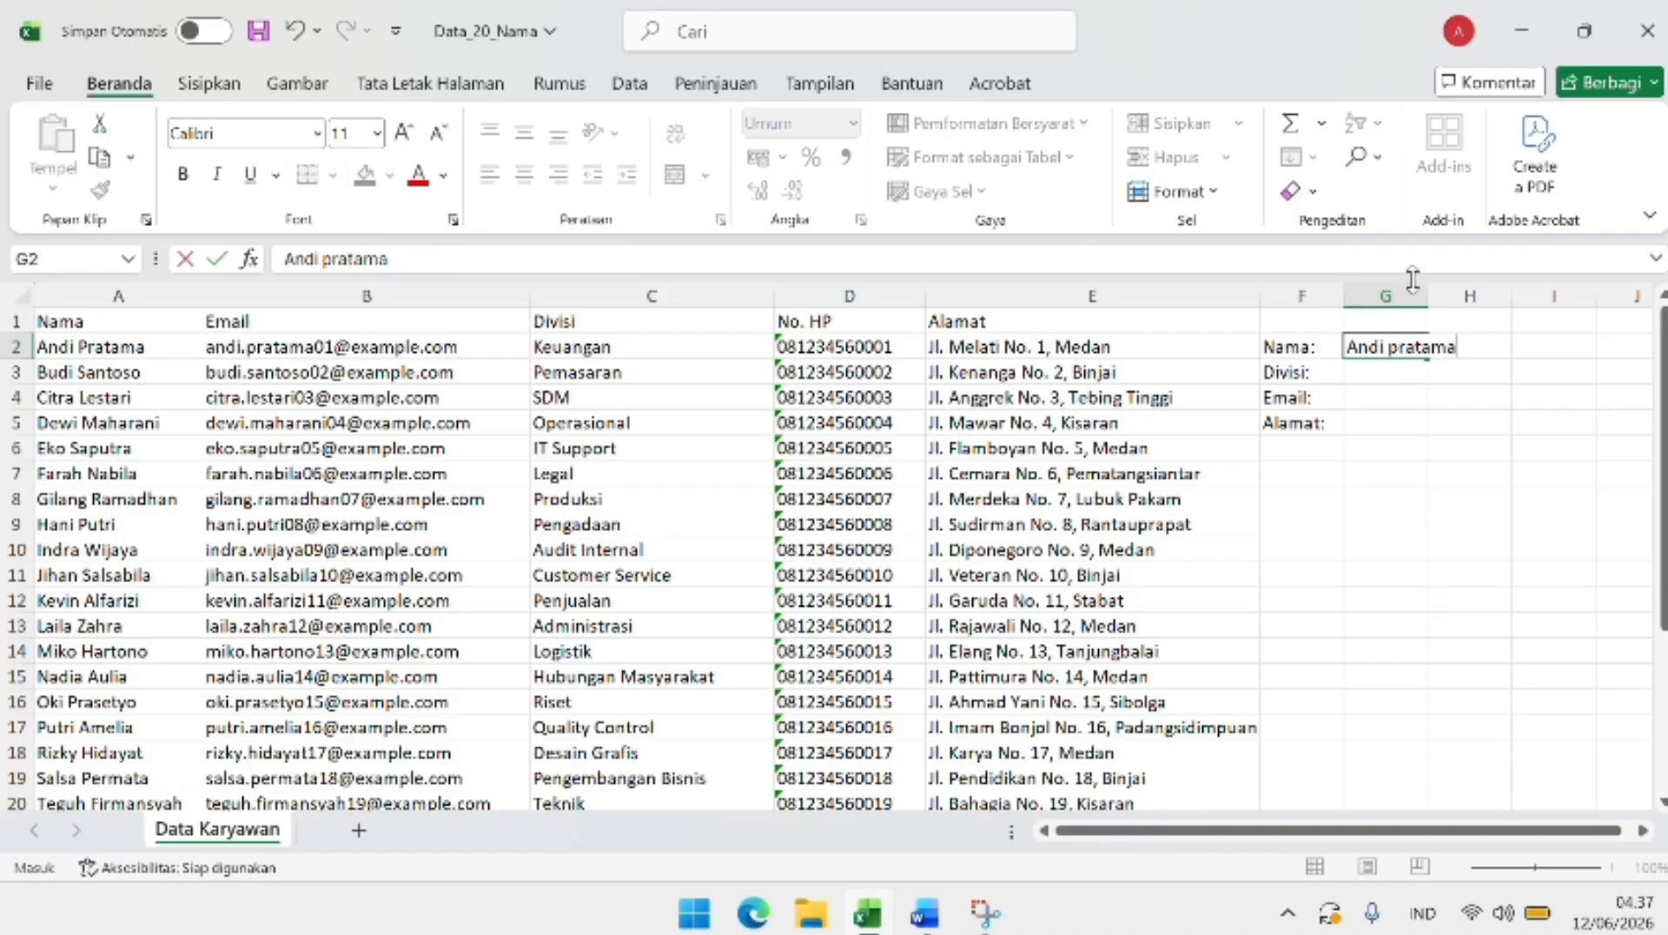
{"action": "left_click", "coordinate": [1377, 372]}
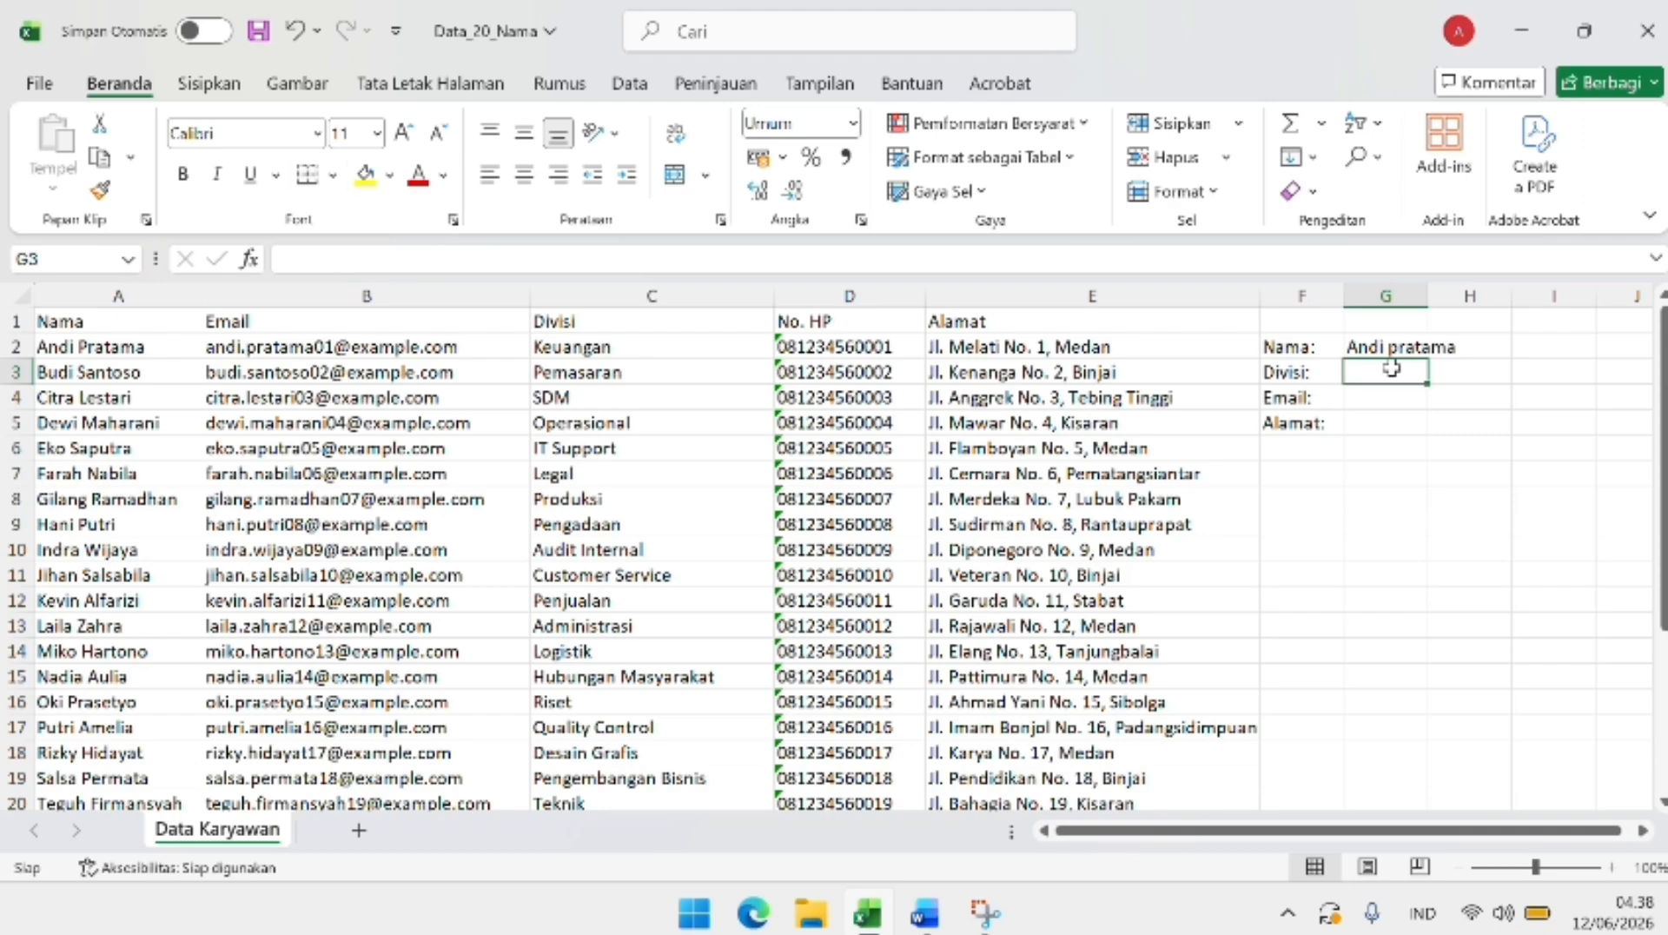
Begin the formula =vlookup(G2; in G3 with G2 as the lookup value
{"action": "type", "text": "=vl"}
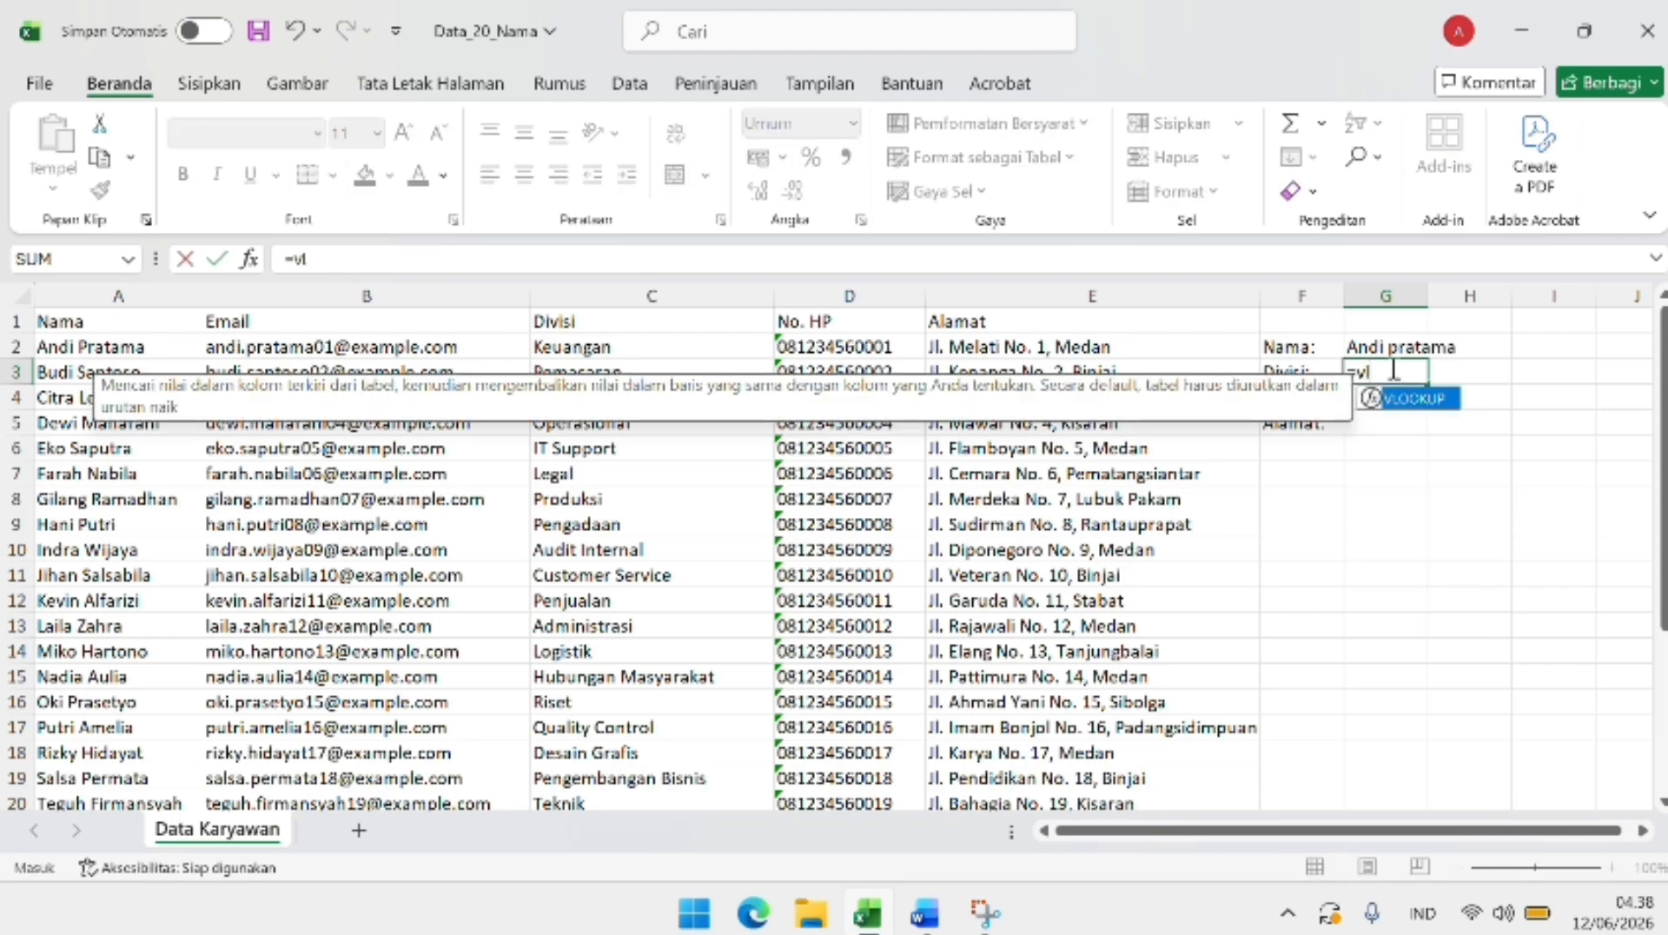
{"action": "type", "text": "ookup("}
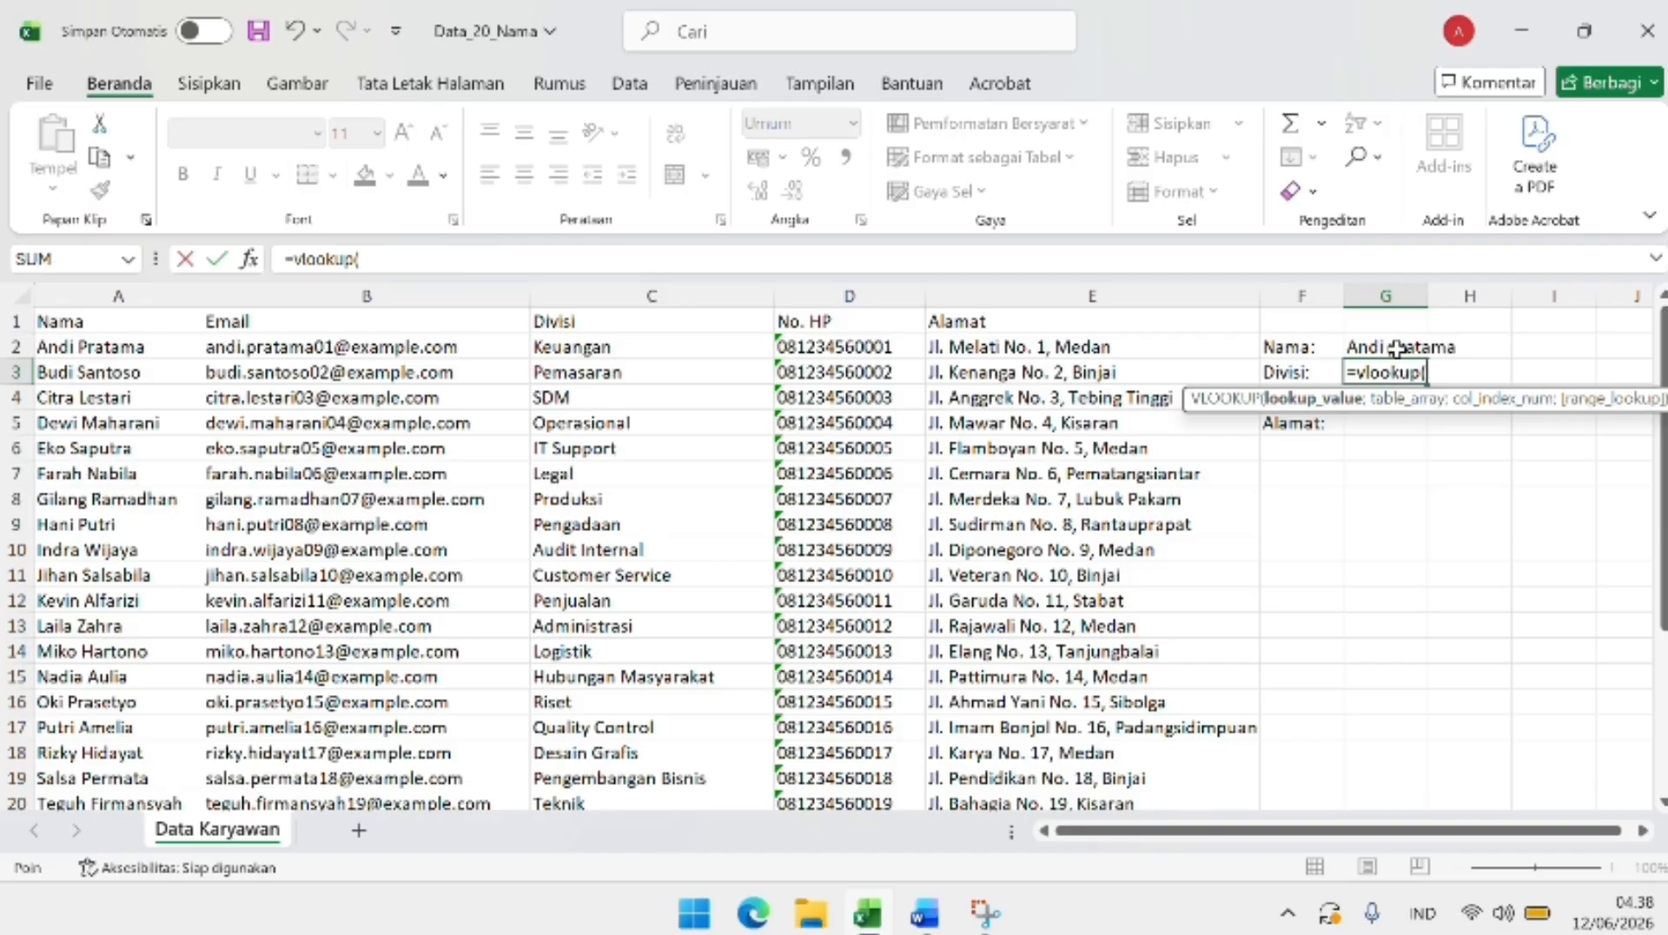
{"action": "left_click", "coordinate": [1396, 348]}
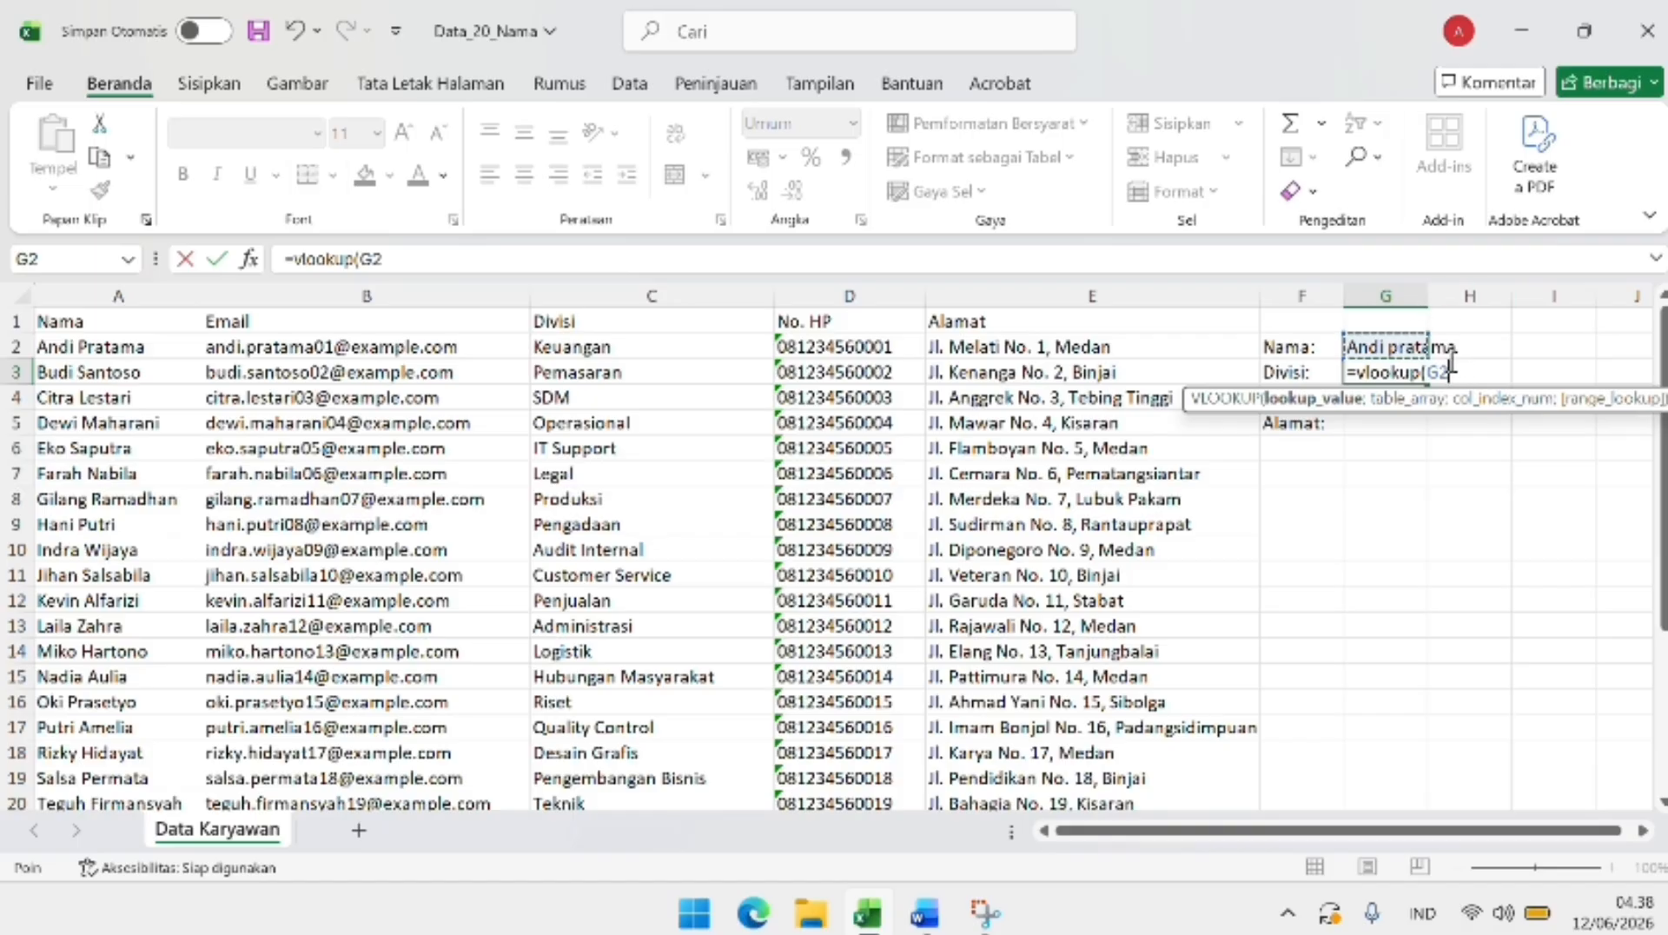
{"action": "type", "text": ";"}
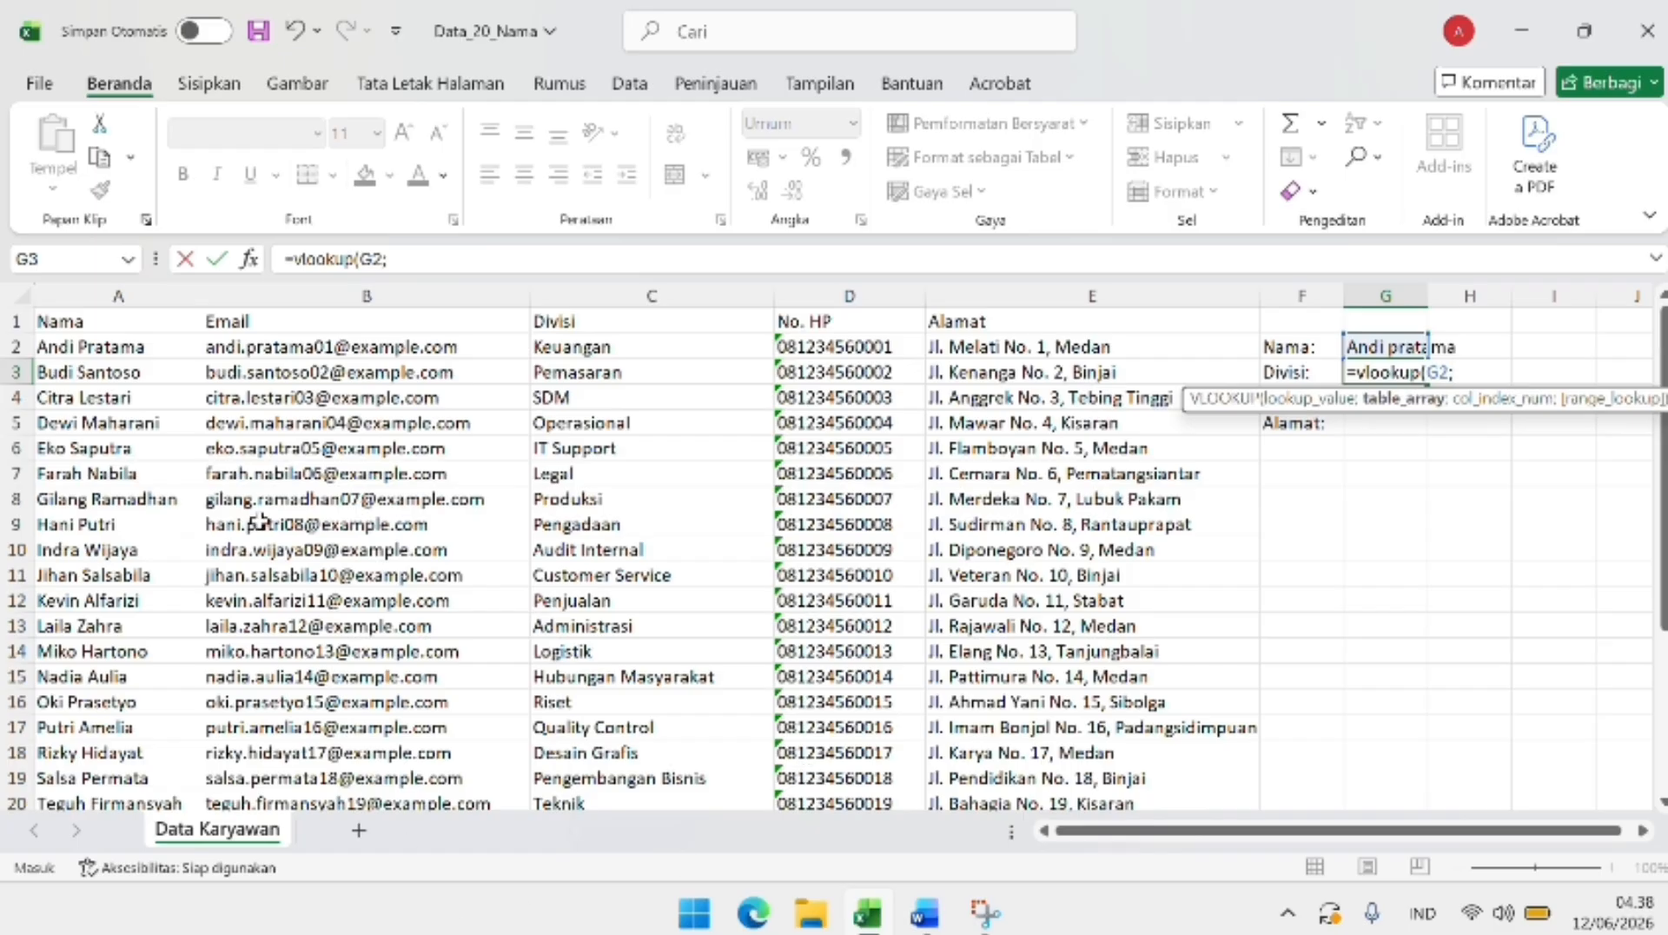
Complete G3 as =VLOOKUP(G2;A2:$E$21;3;0) so Divisi returns Keuangan
{"action": "left_click", "coordinate": [174, 344]}
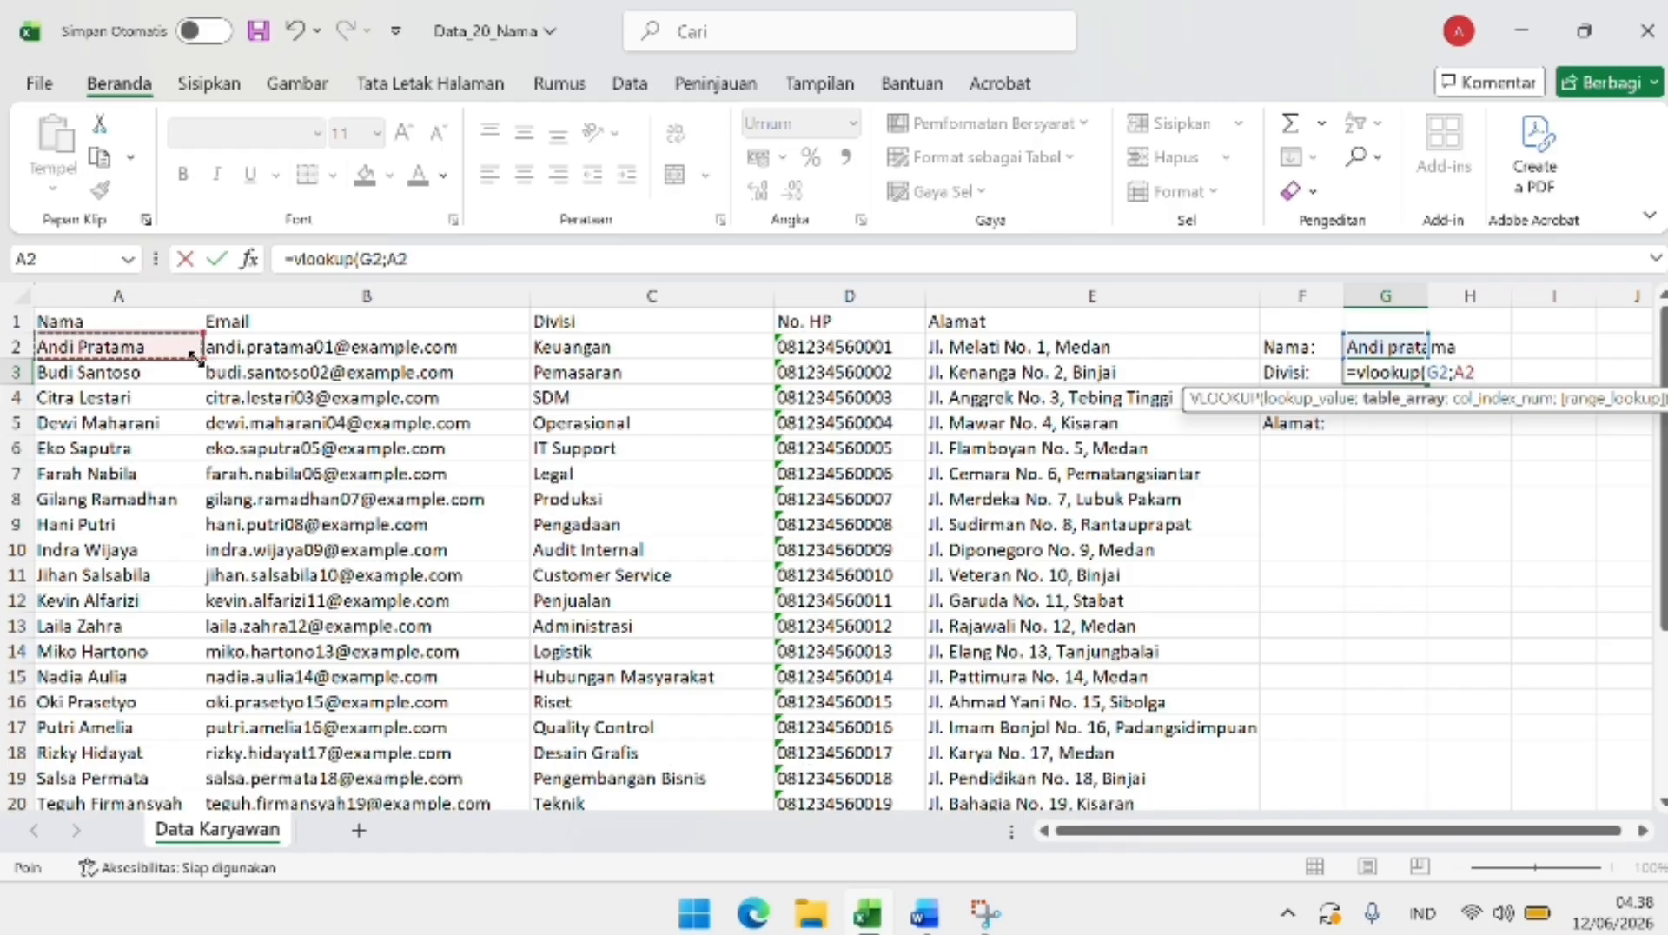
{"action": "left_click_drag", "start_coordinate": [212, 348], "coordinate": [1260, 663]}
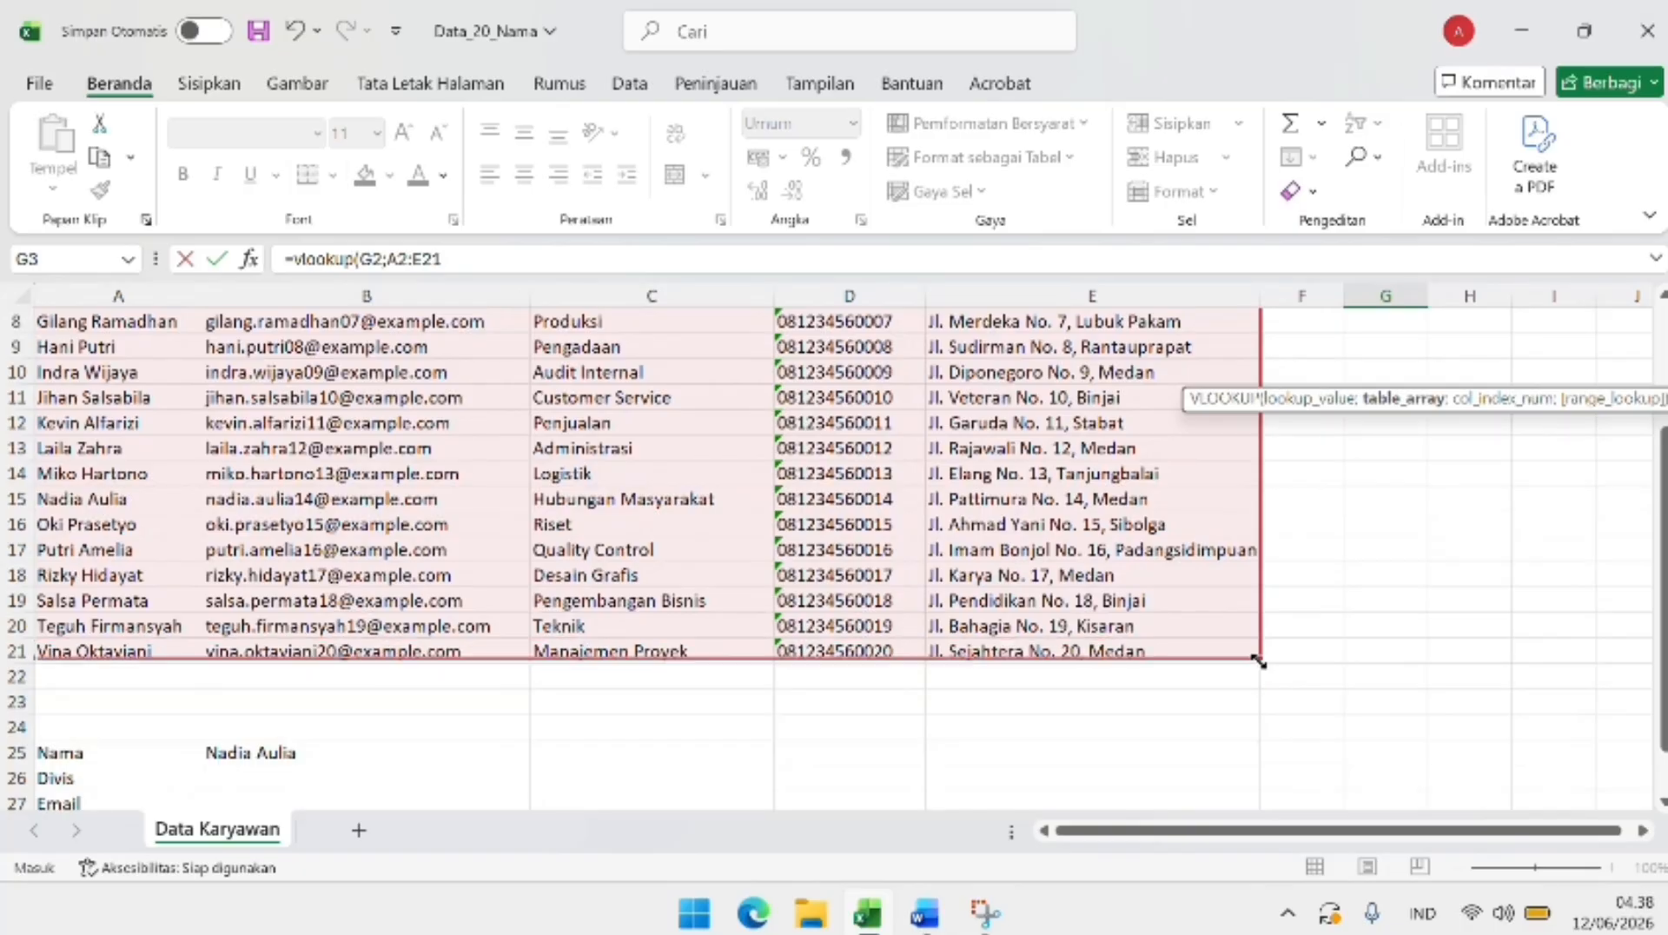
{"action": "scroll", "coordinate": [1131, 626], "scroll_direction": "up", "scroll_amount": 3}
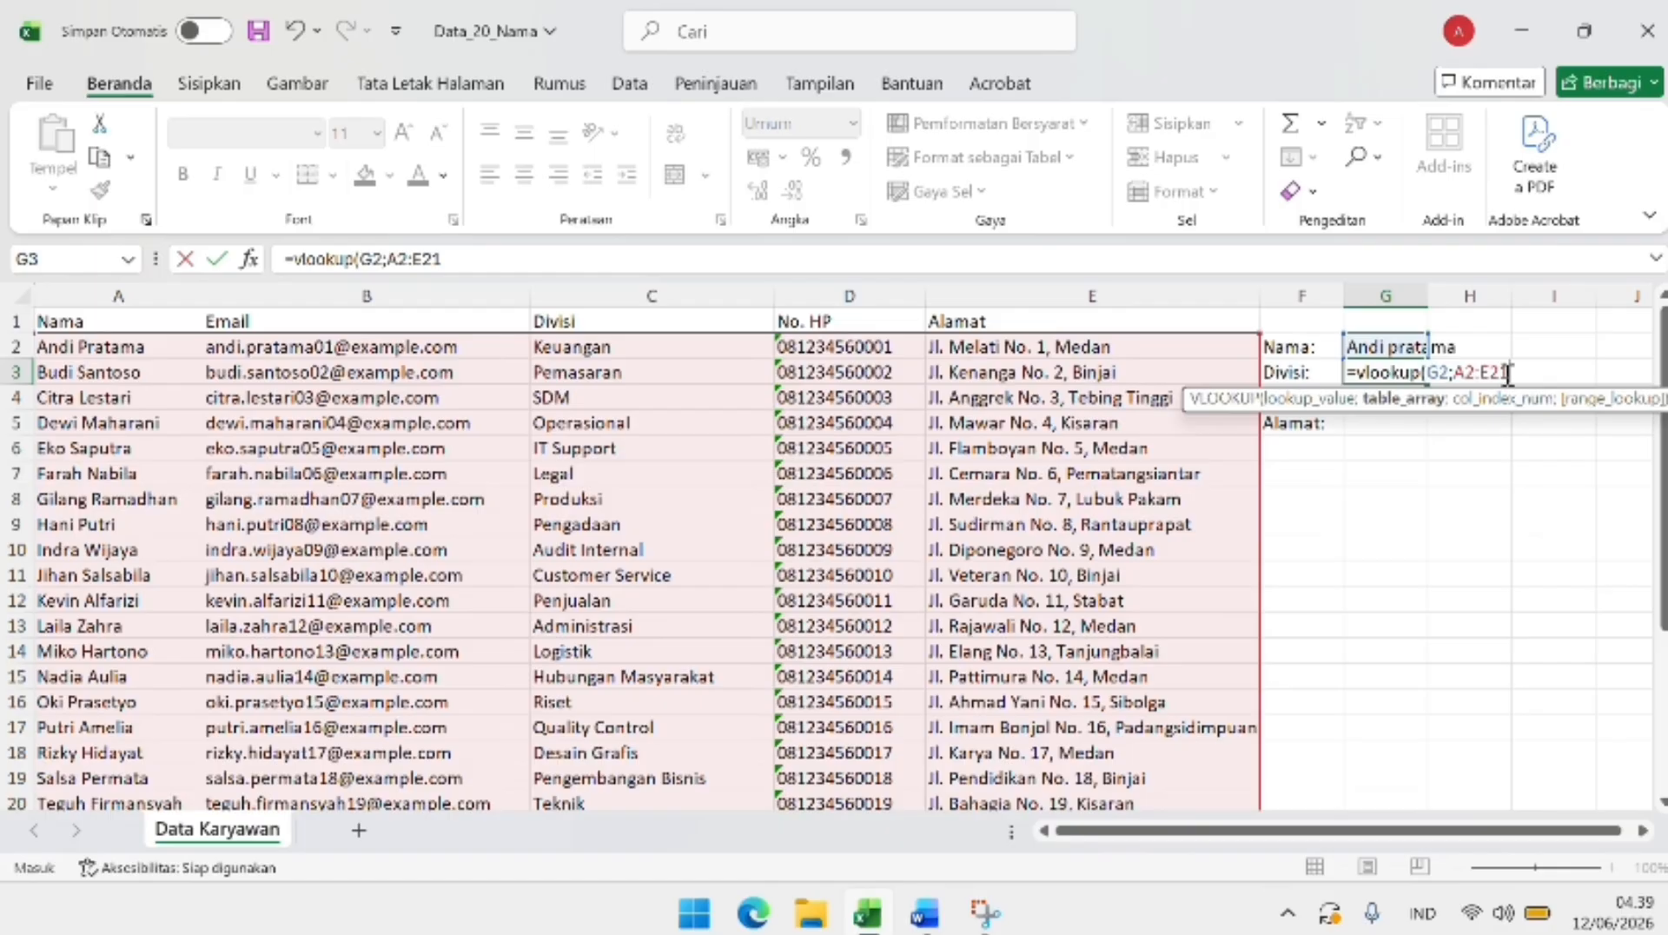
{"action": "key", "text": "F4"}
{"action": "type", "text": ";"}
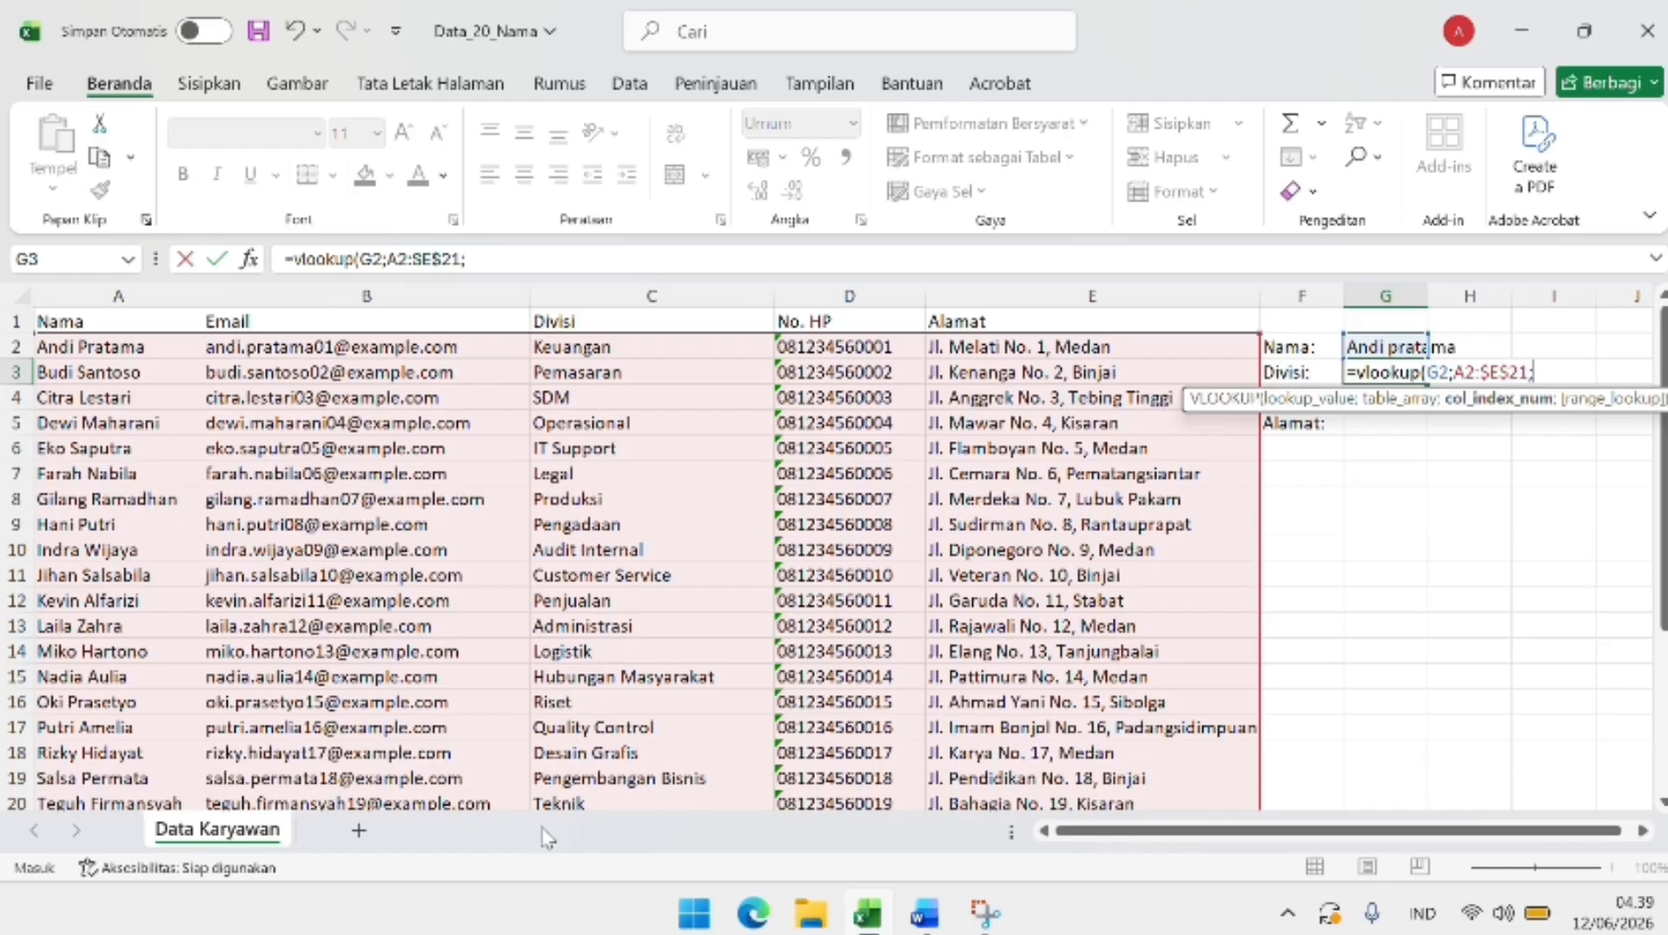
{"action": "left_click", "coordinate": [1552, 374]}
{"action": "type", "text": "3,0"}
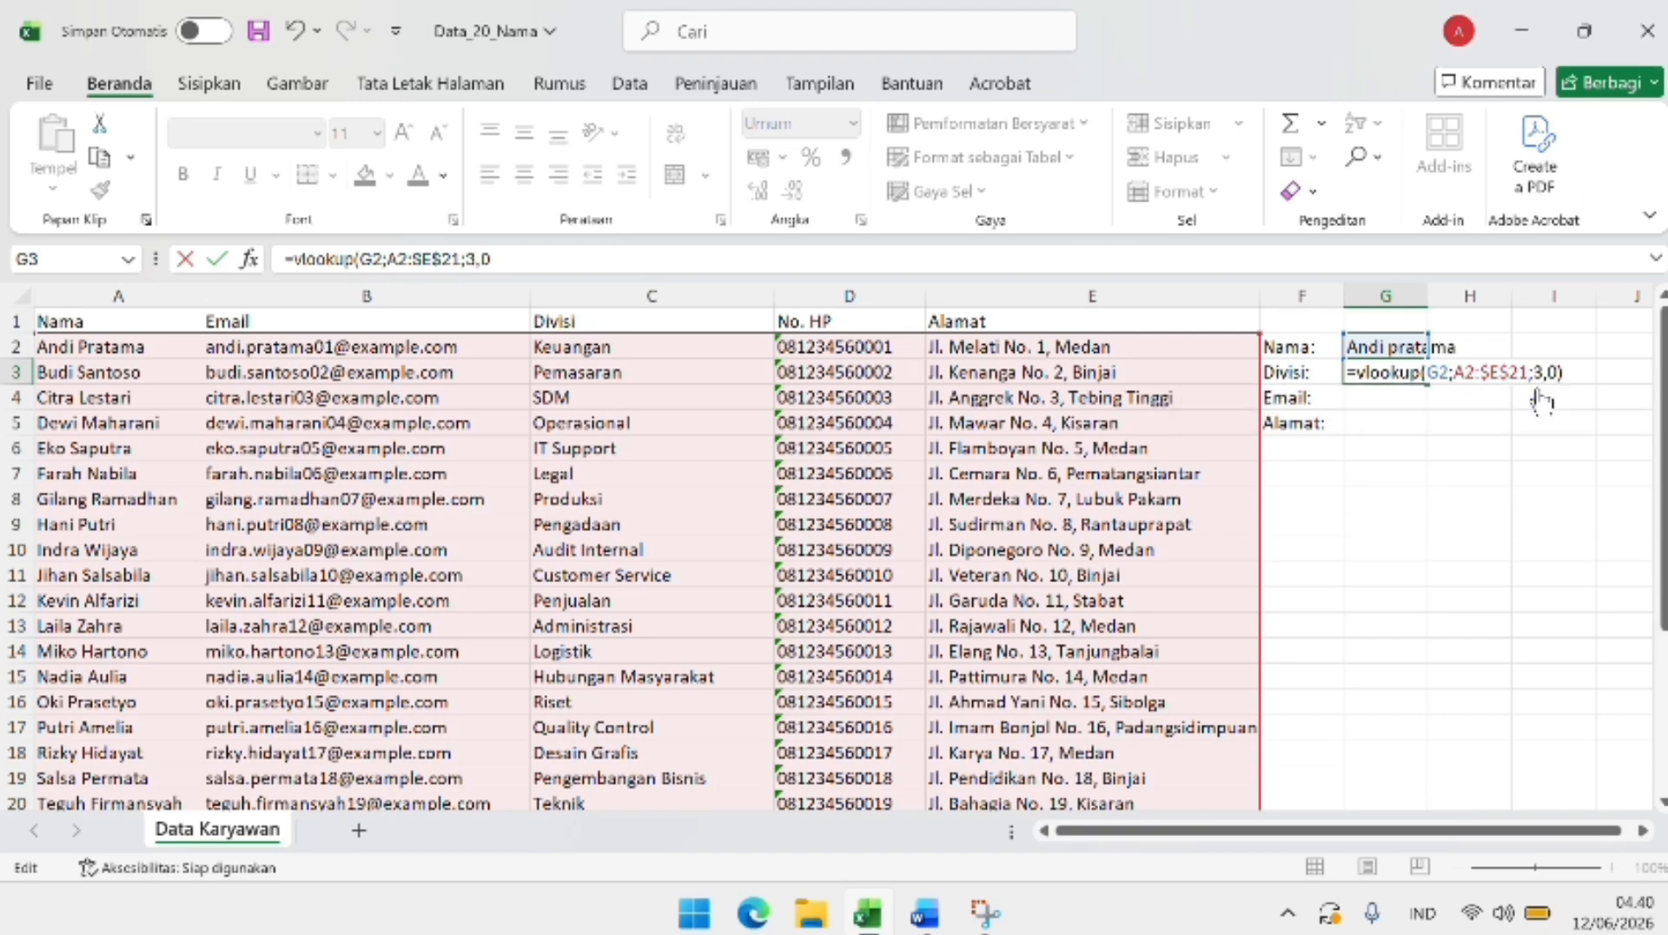
{"action": "key", "text": "Return"}
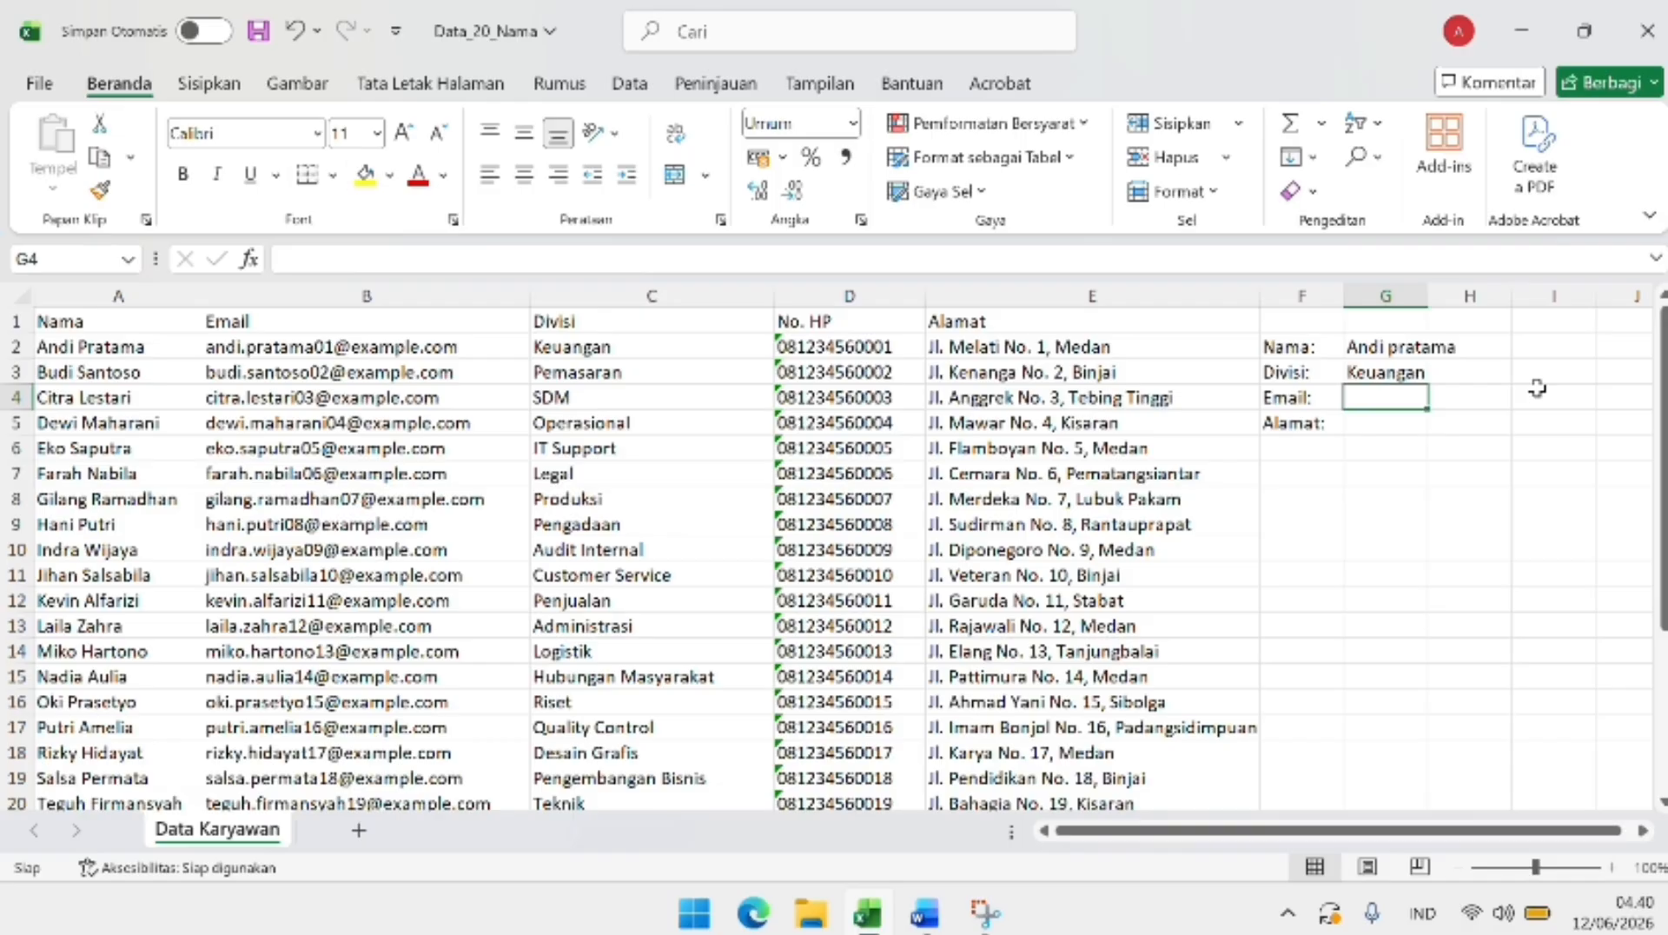
Enter =VLOOKUP(G2;A2:$E$21;2;0) in G4 to return the employee's email
{"action": "type", "text": "=vlo"}
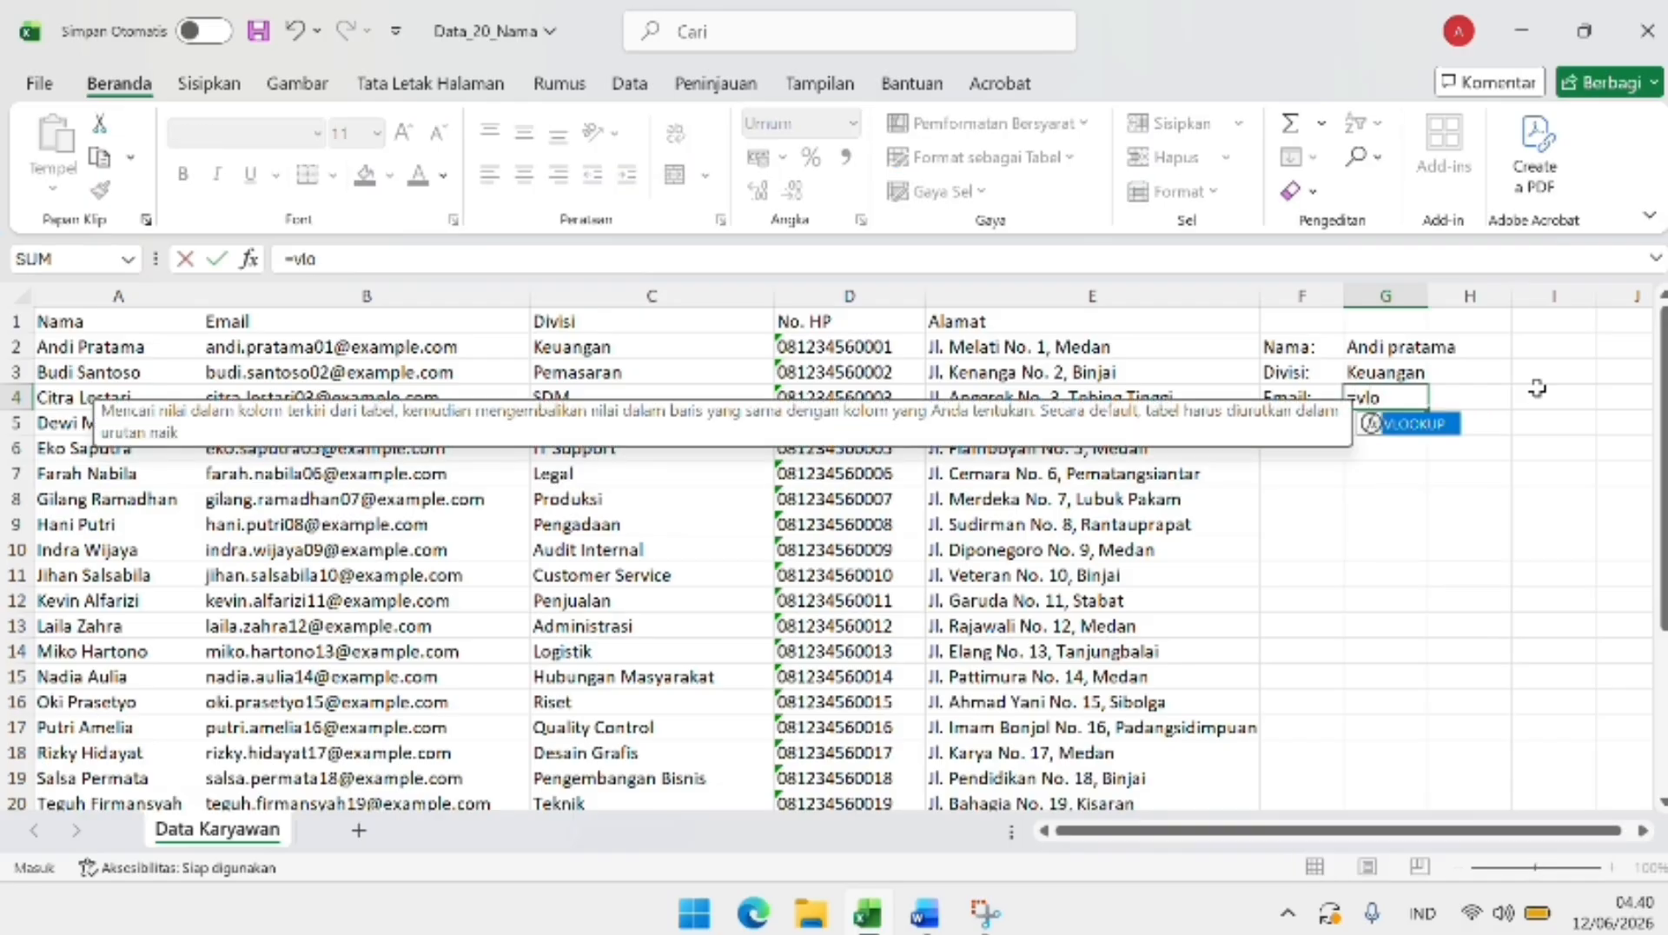
{"action": "type", "text": "okp"}
{"action": "key", "text": "BackSpace"}
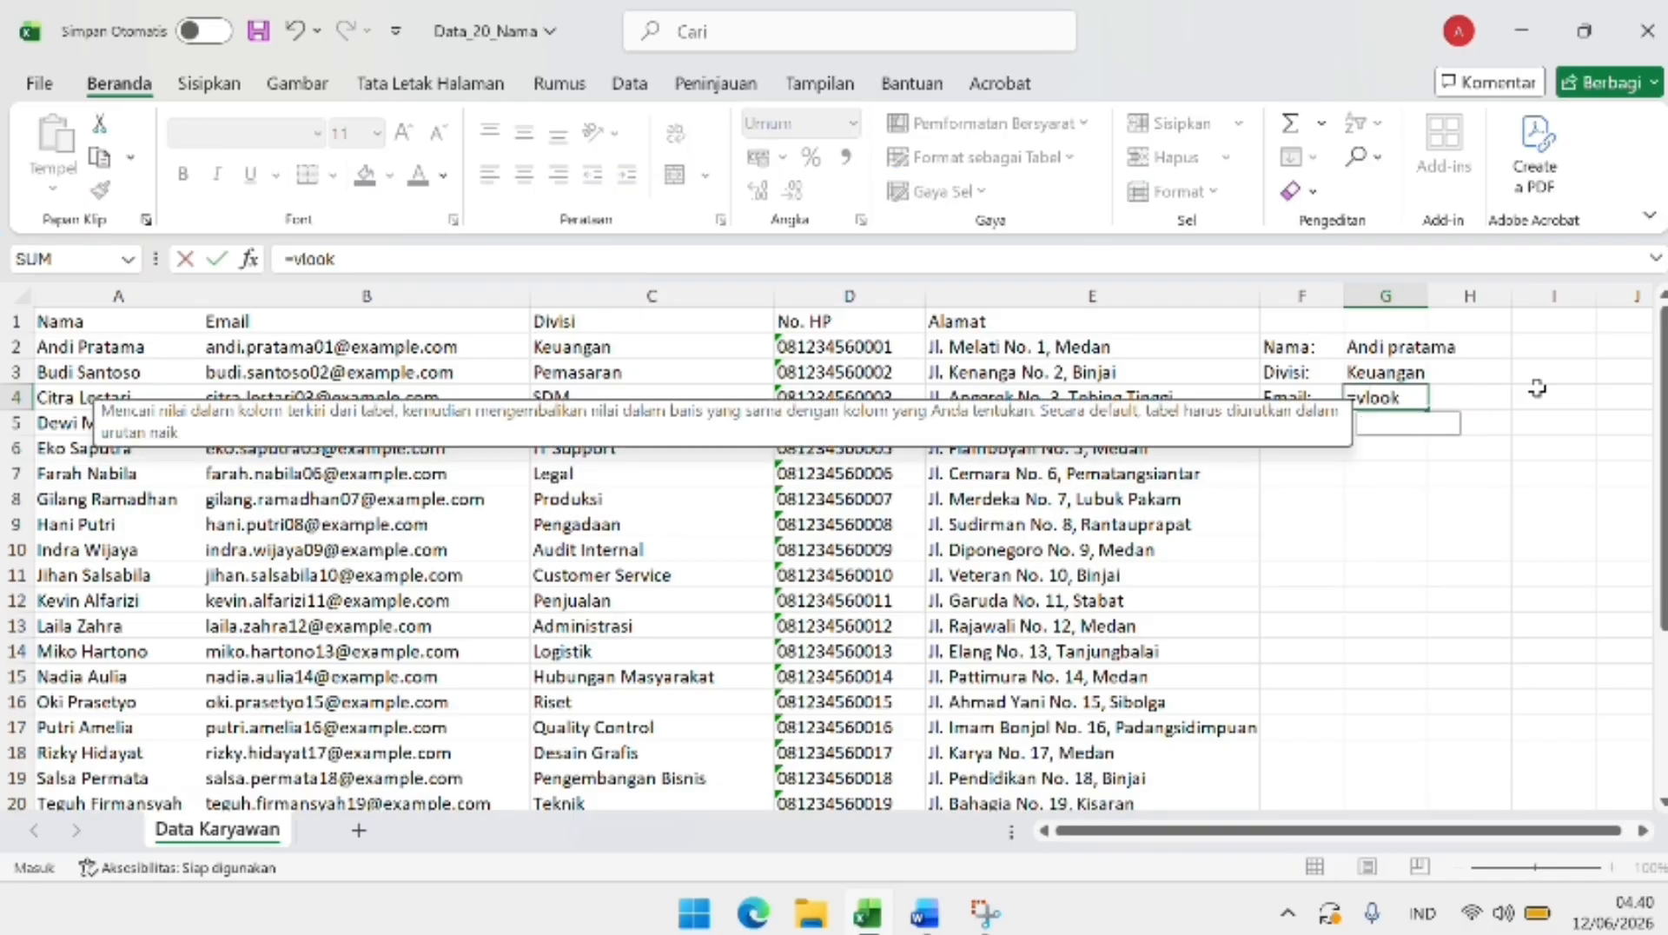
{"action": "type", "text": "up"}
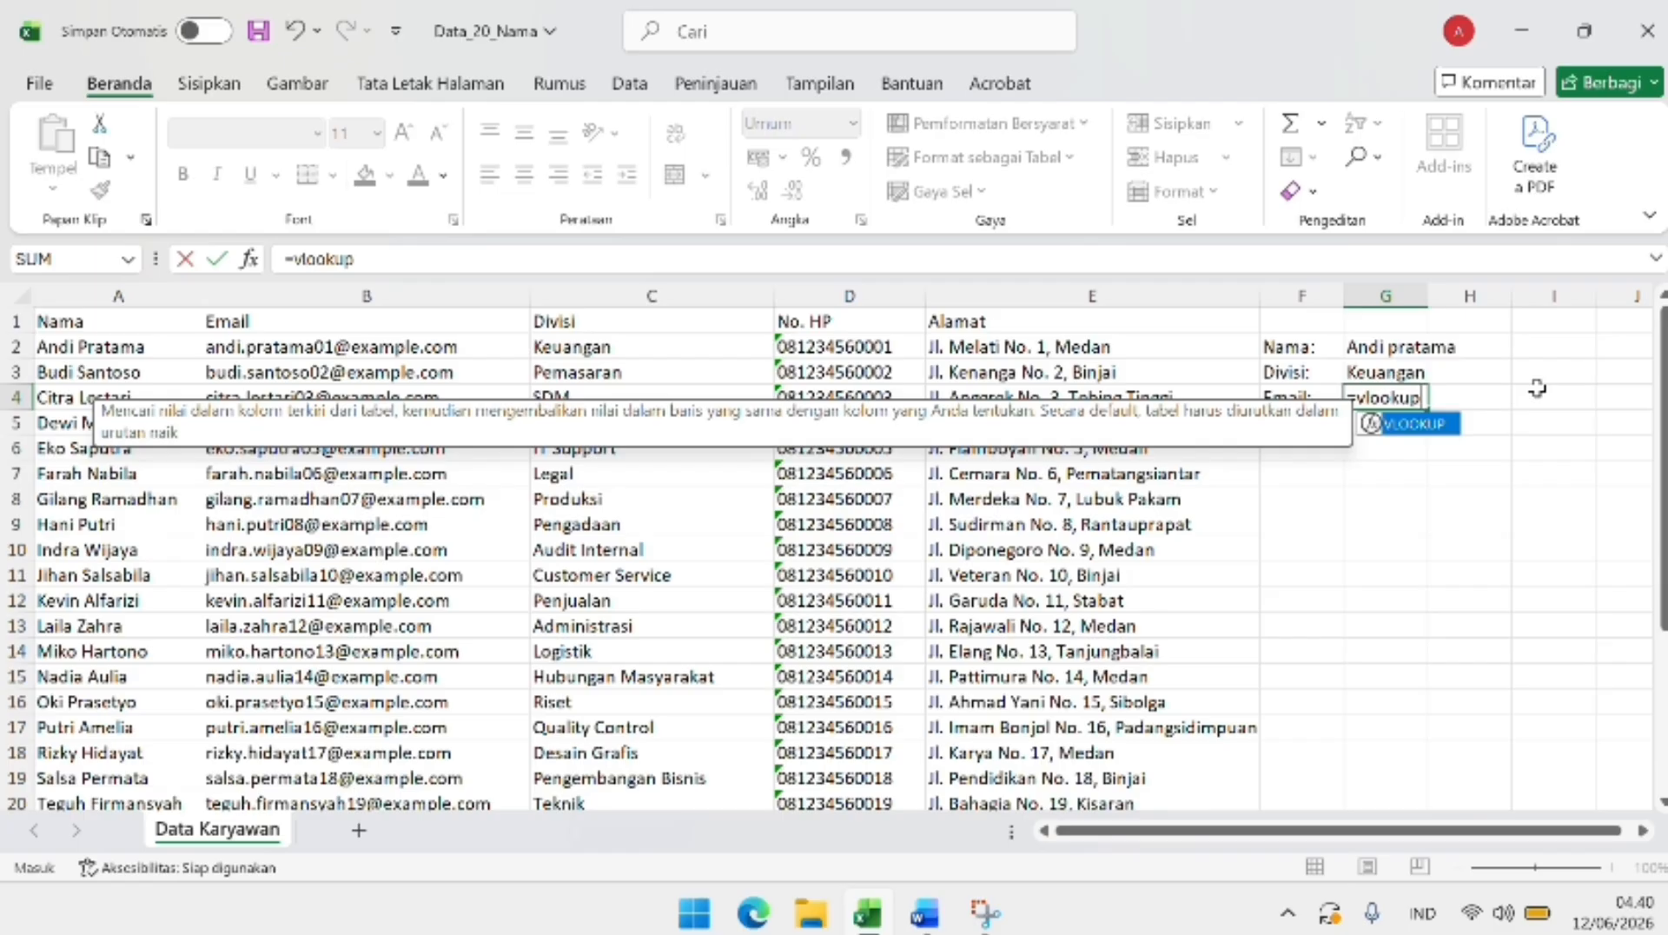
{"action": "type", "text": "("}
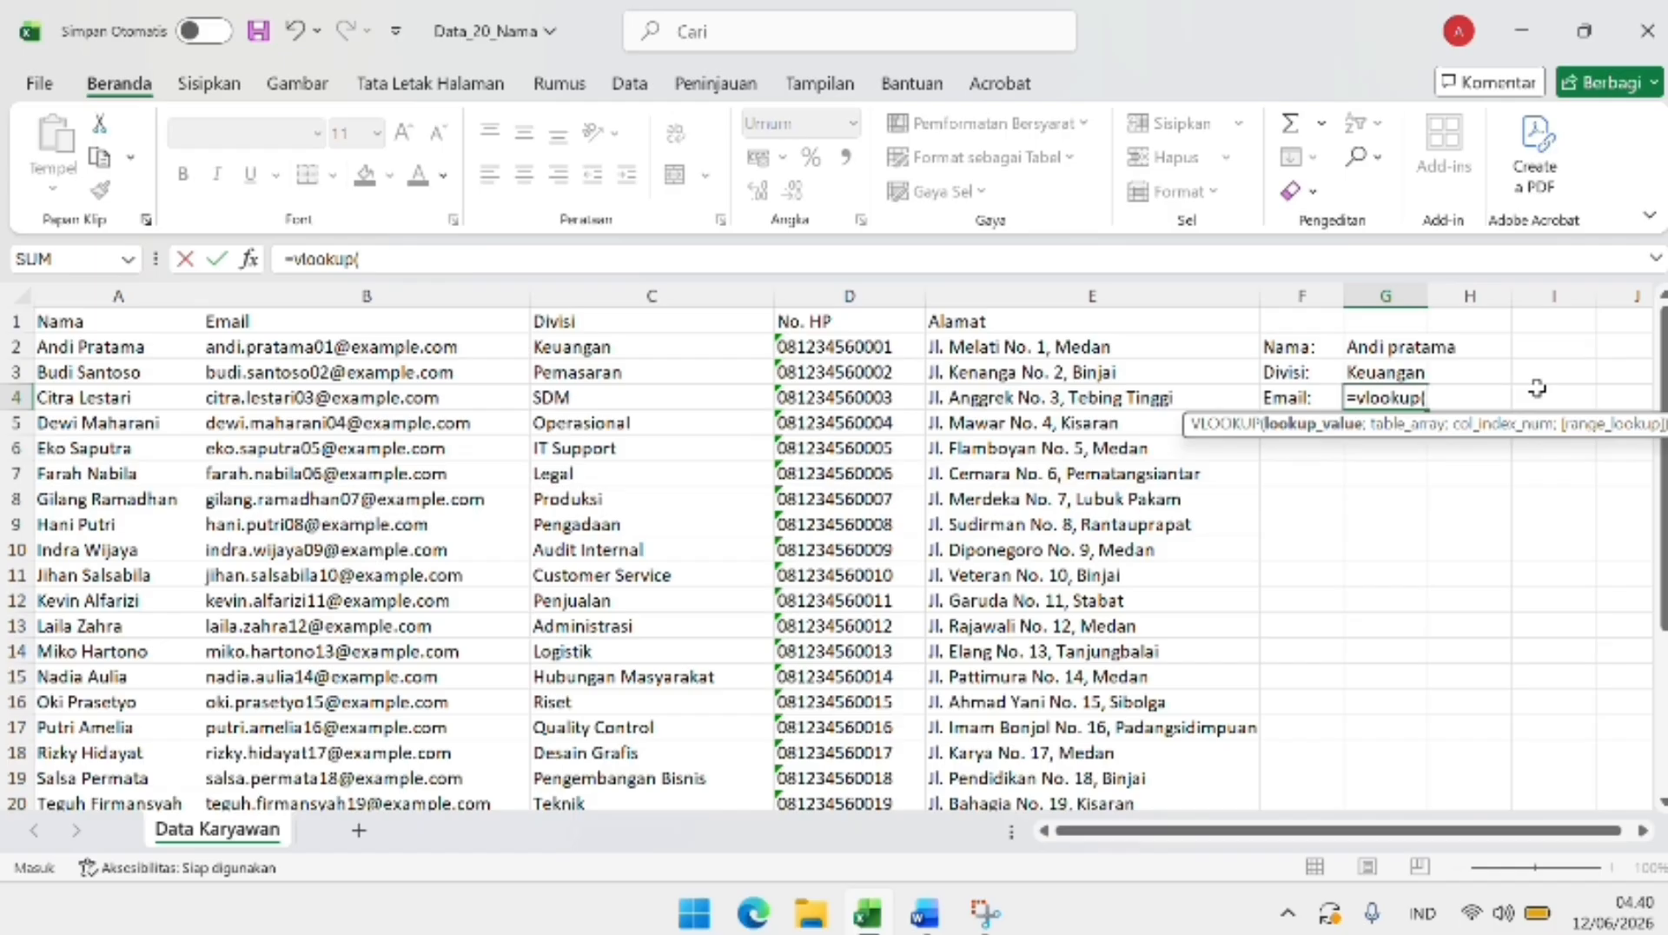
{"action": "left_click", "coordinate": [1387, 347]}
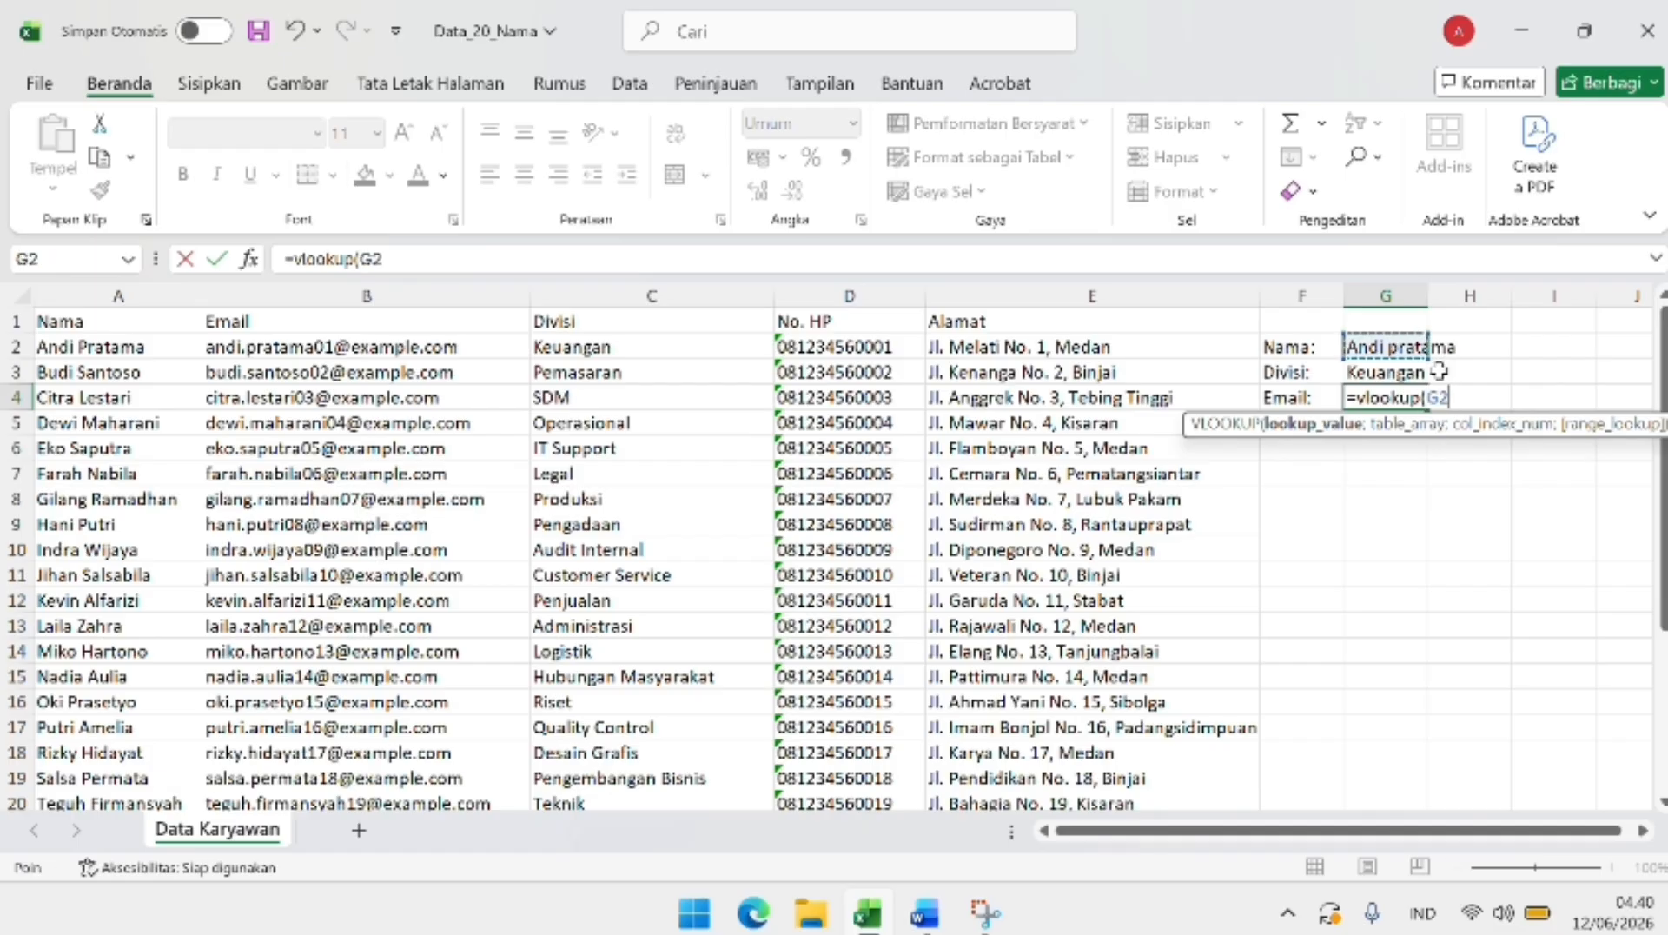
{"action": "type", "text": ";"}
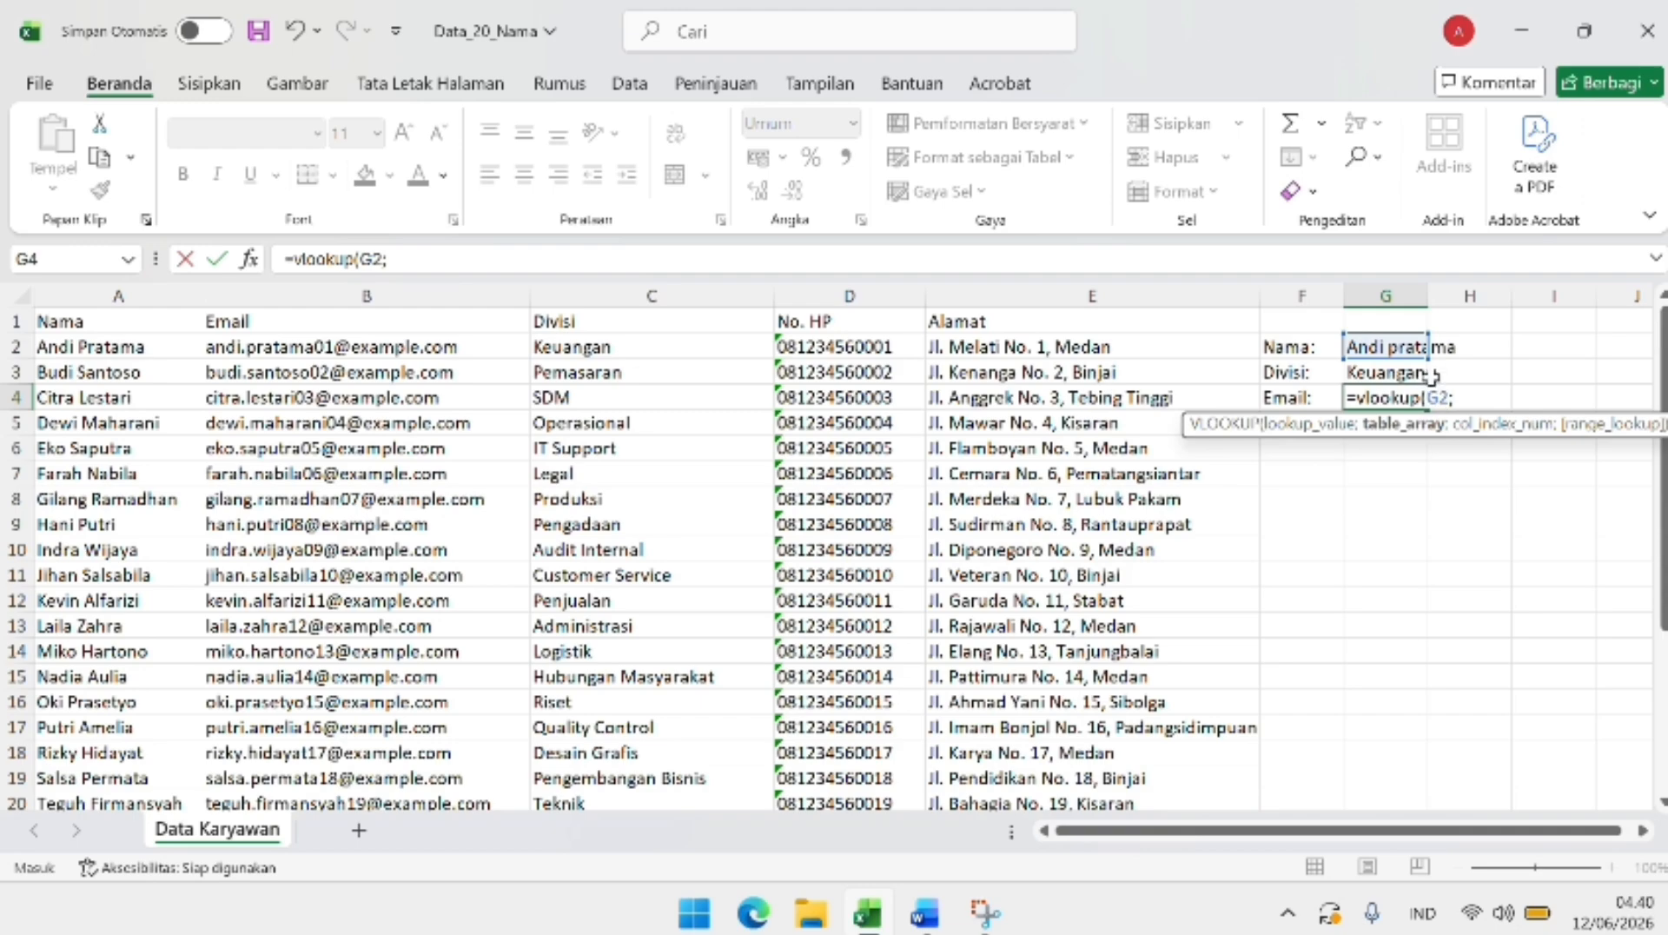
{"action": "left_click", "coordinate": [196, 348]}
{"action": "left_click_drag", "start_coordinate": [196, 348], "coordinate": [921, 784]}
{"action": "left_click_drag", "start_coordinate": [1068, 782], "coordinate": [1146, 760]}
{"action": "scroll", "coordinate": [1145, 760], "scroll_direction": "up", "scroll_amount": 1}
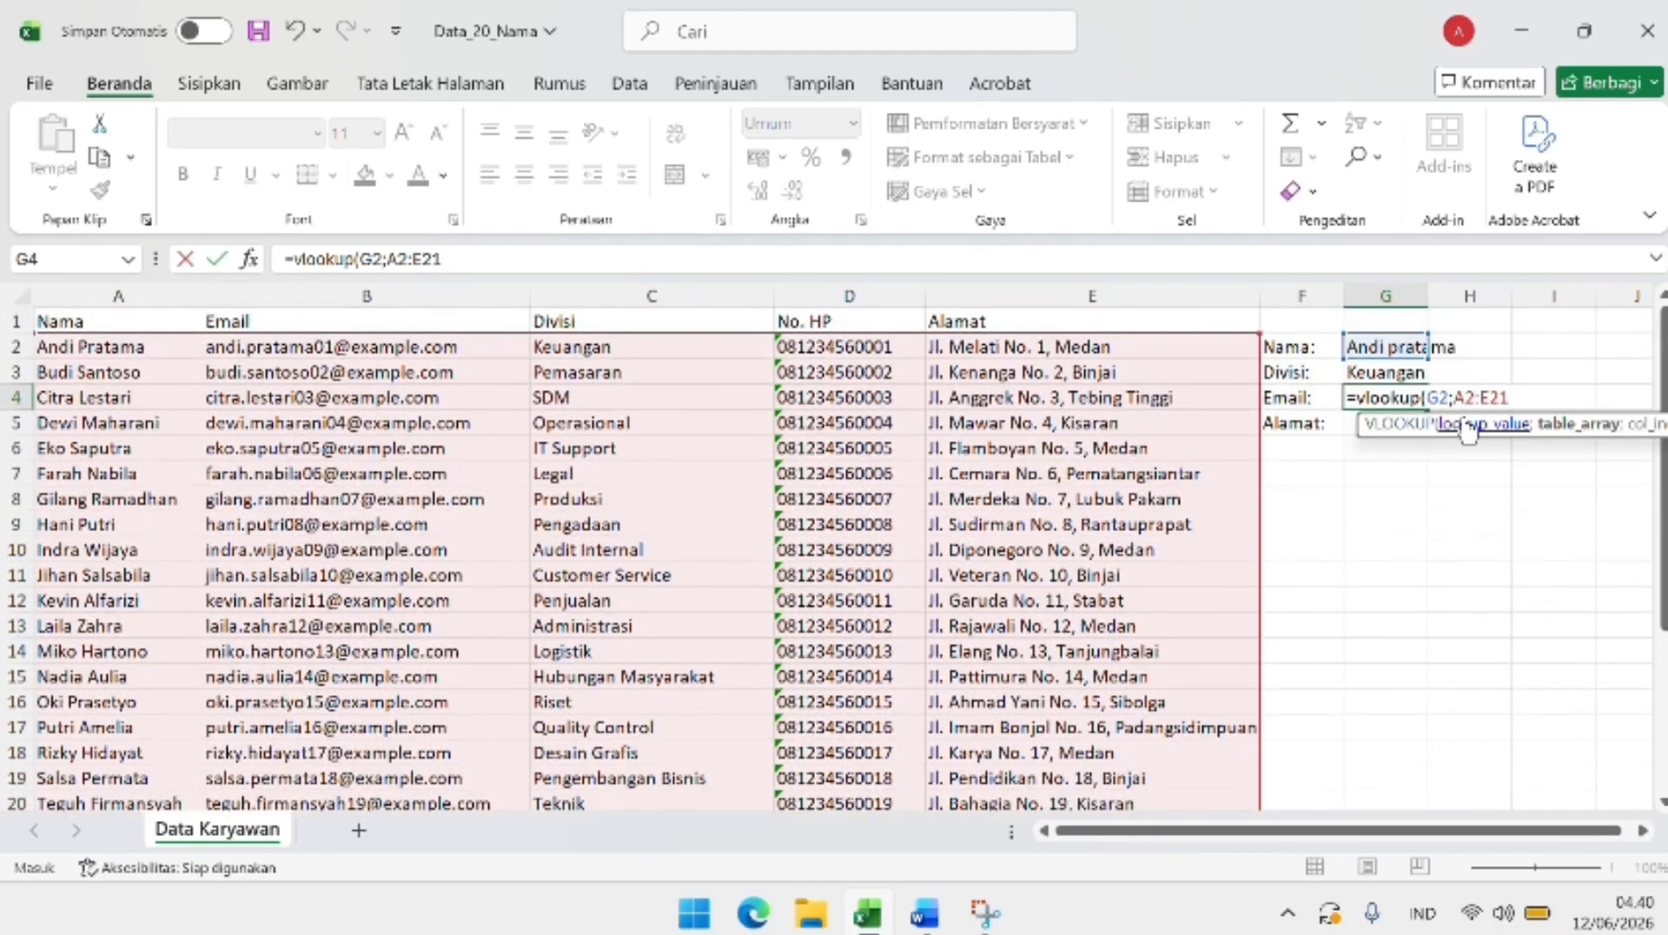
{"action": "key", "text": "F4"}
{"action": "type", "text": ";"}
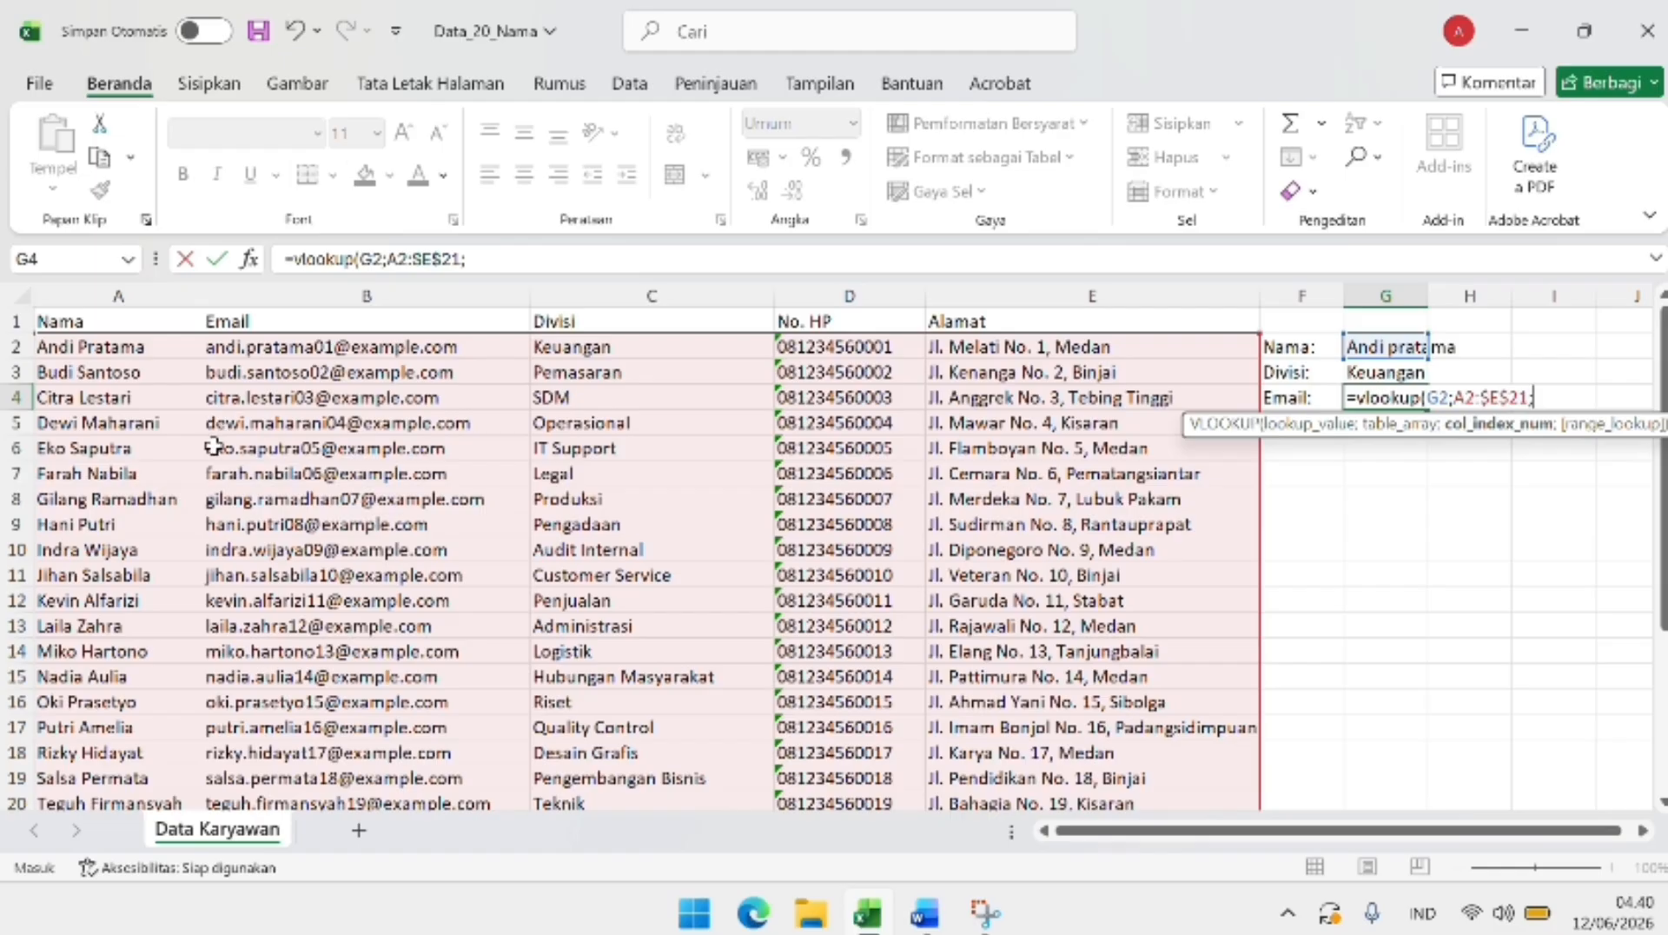
{"action": "type", "text": "2,"}
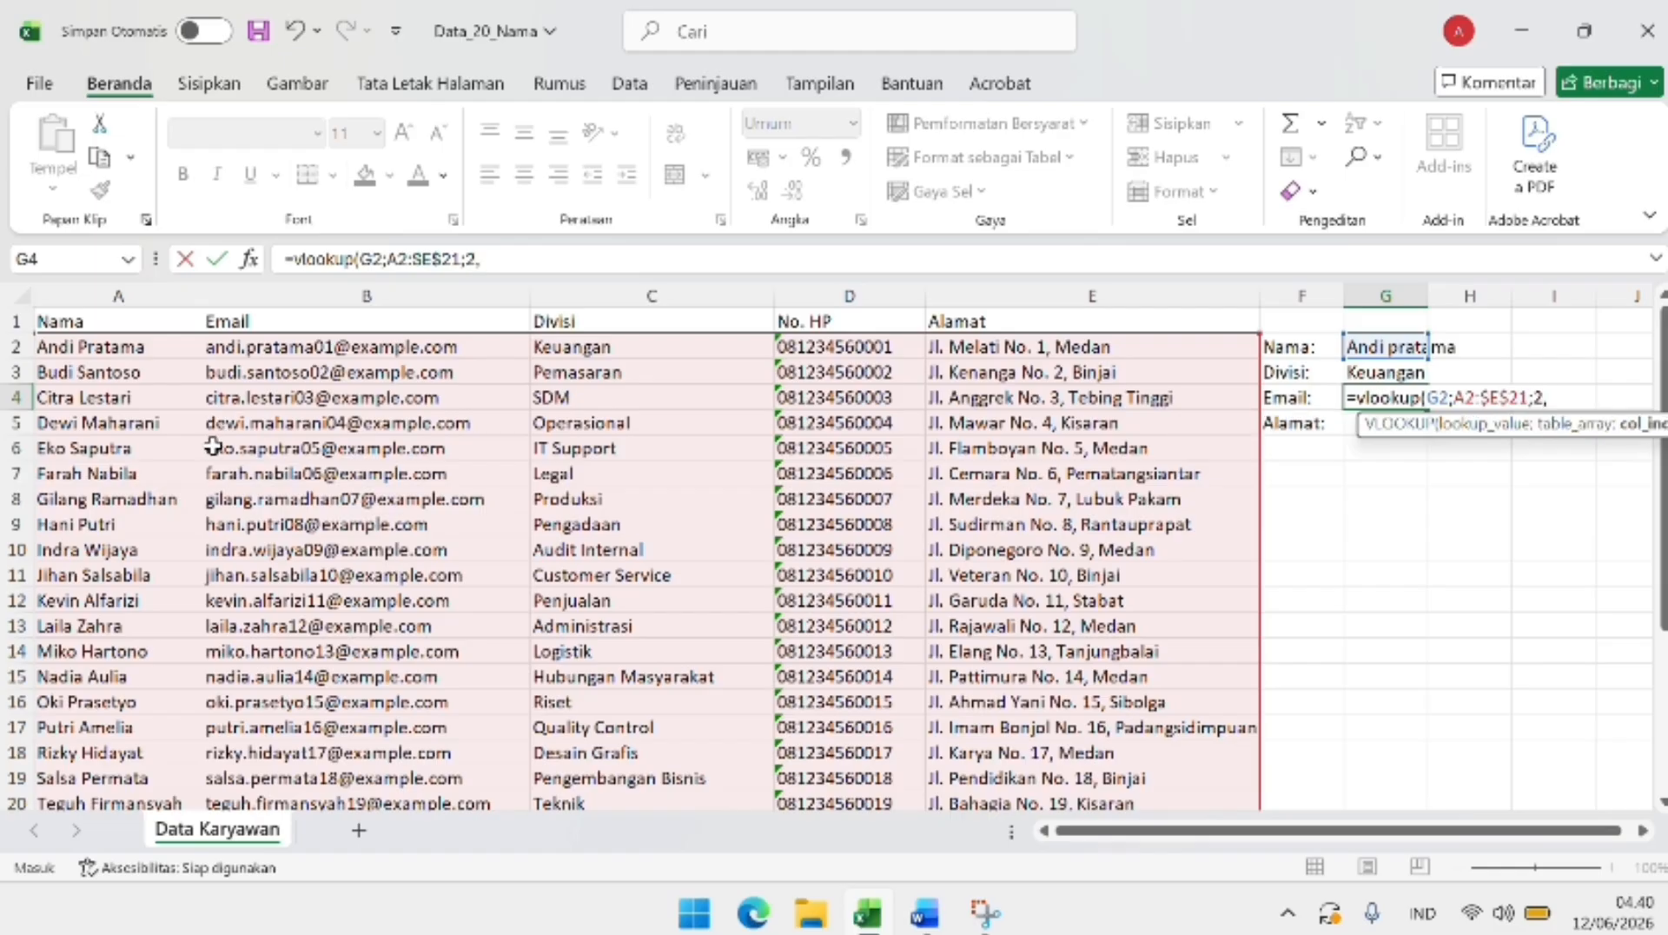
{"action": "type", "text": "0"}
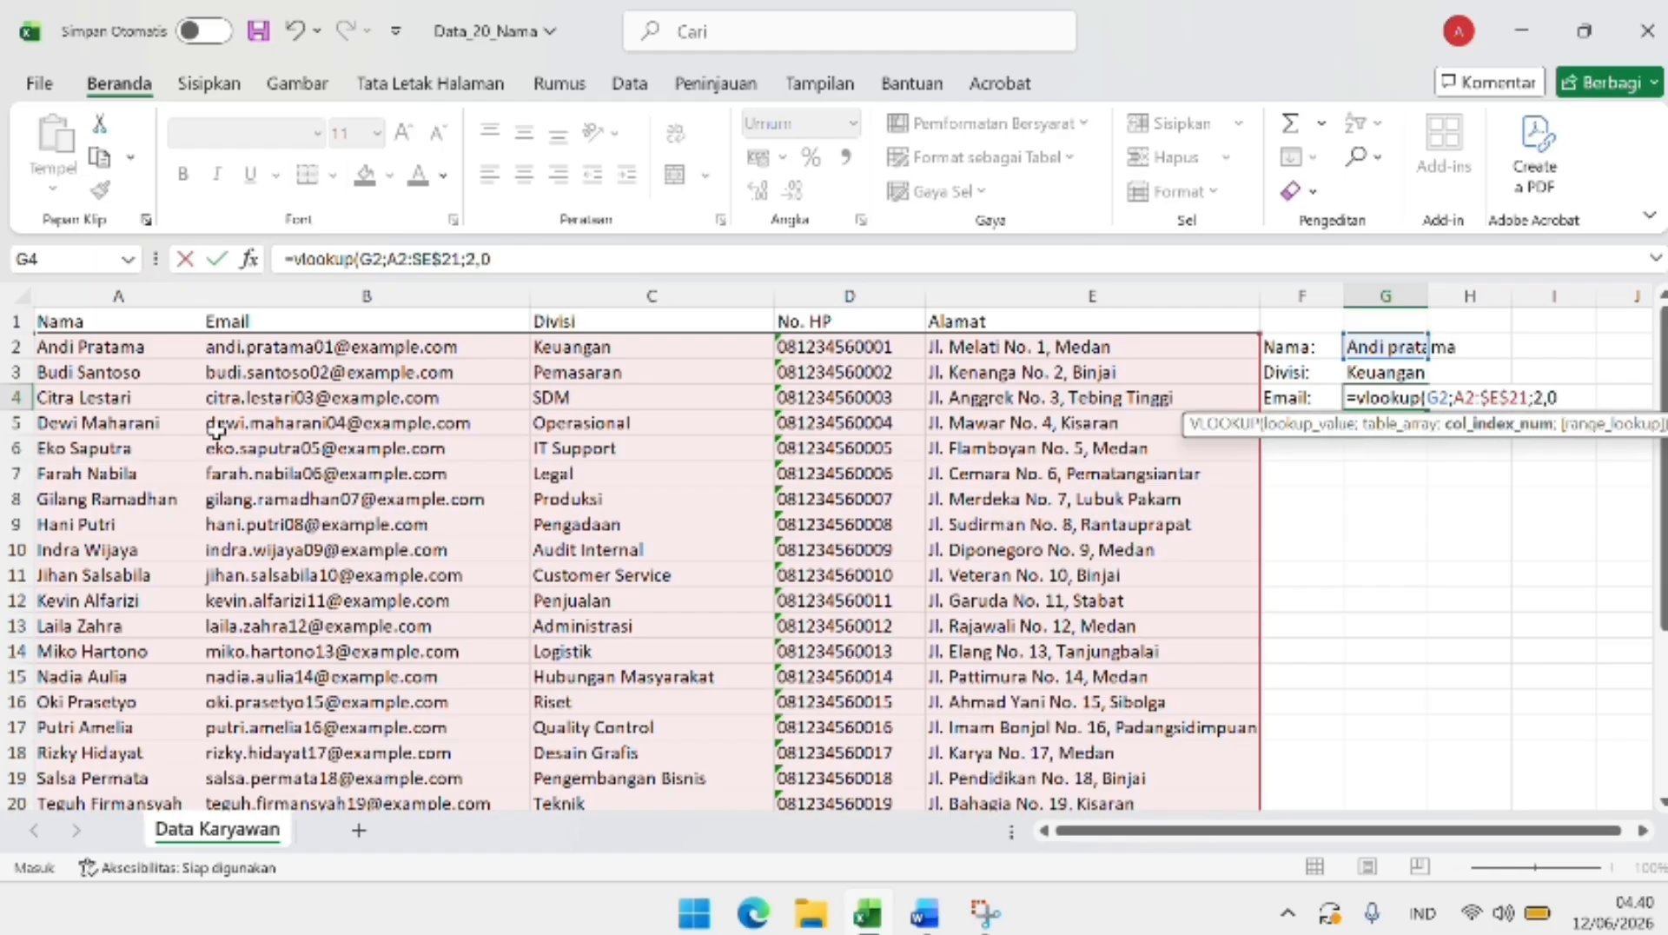
{"action": "type", "text": ")"}
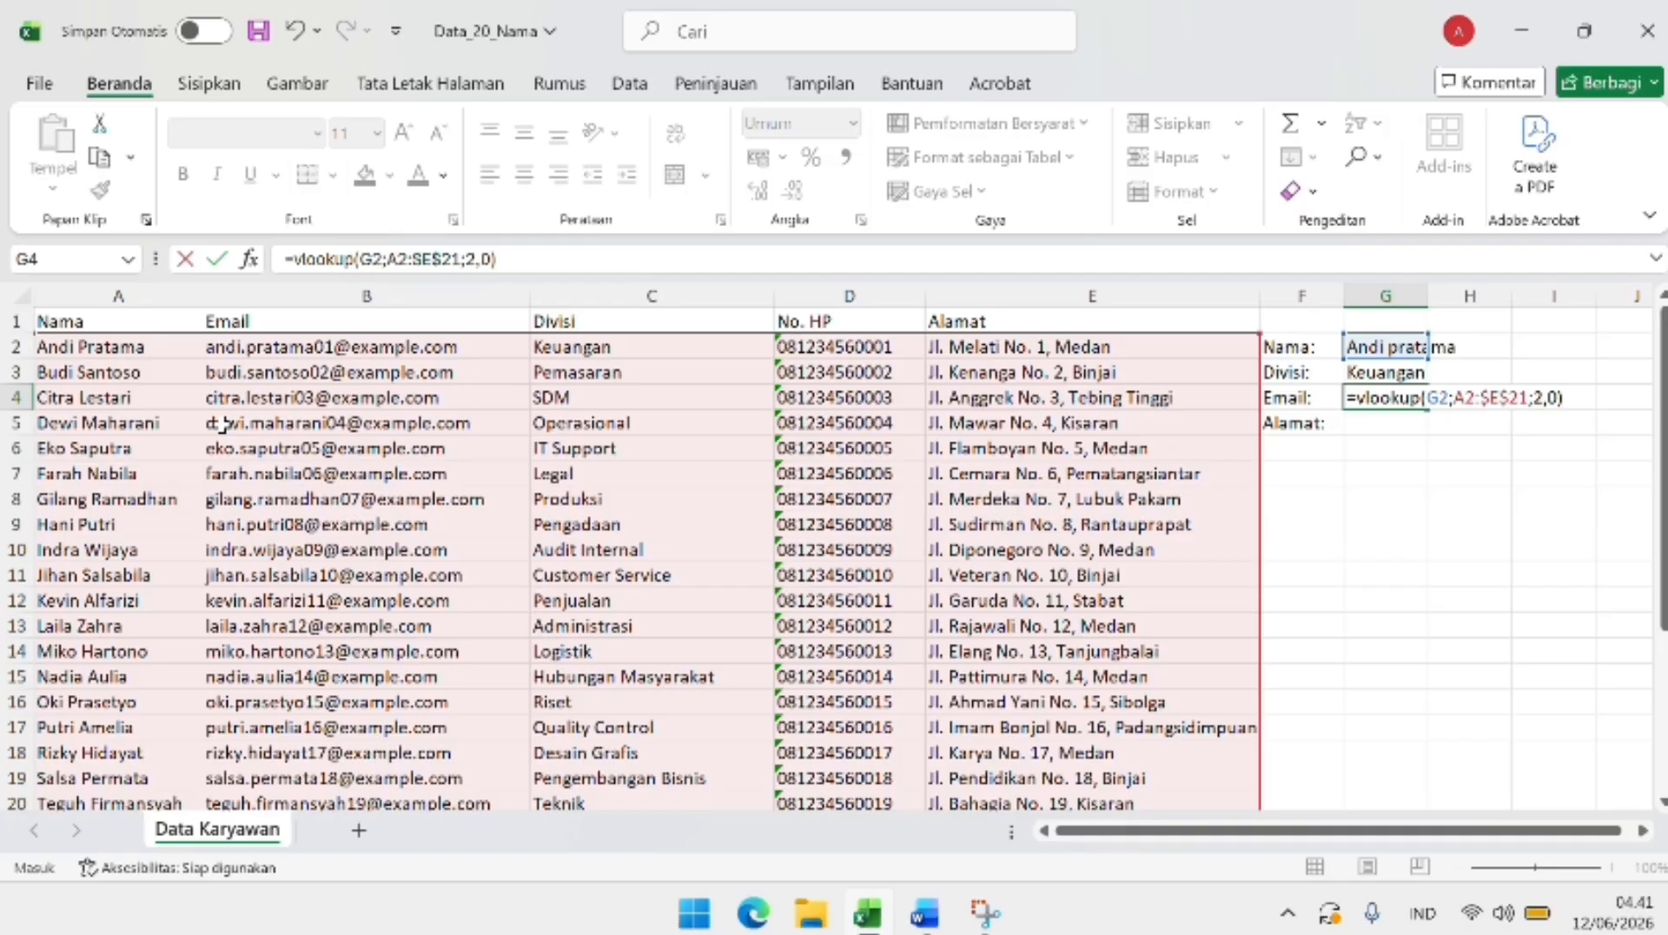
{"action": "key", "text": "Return"}
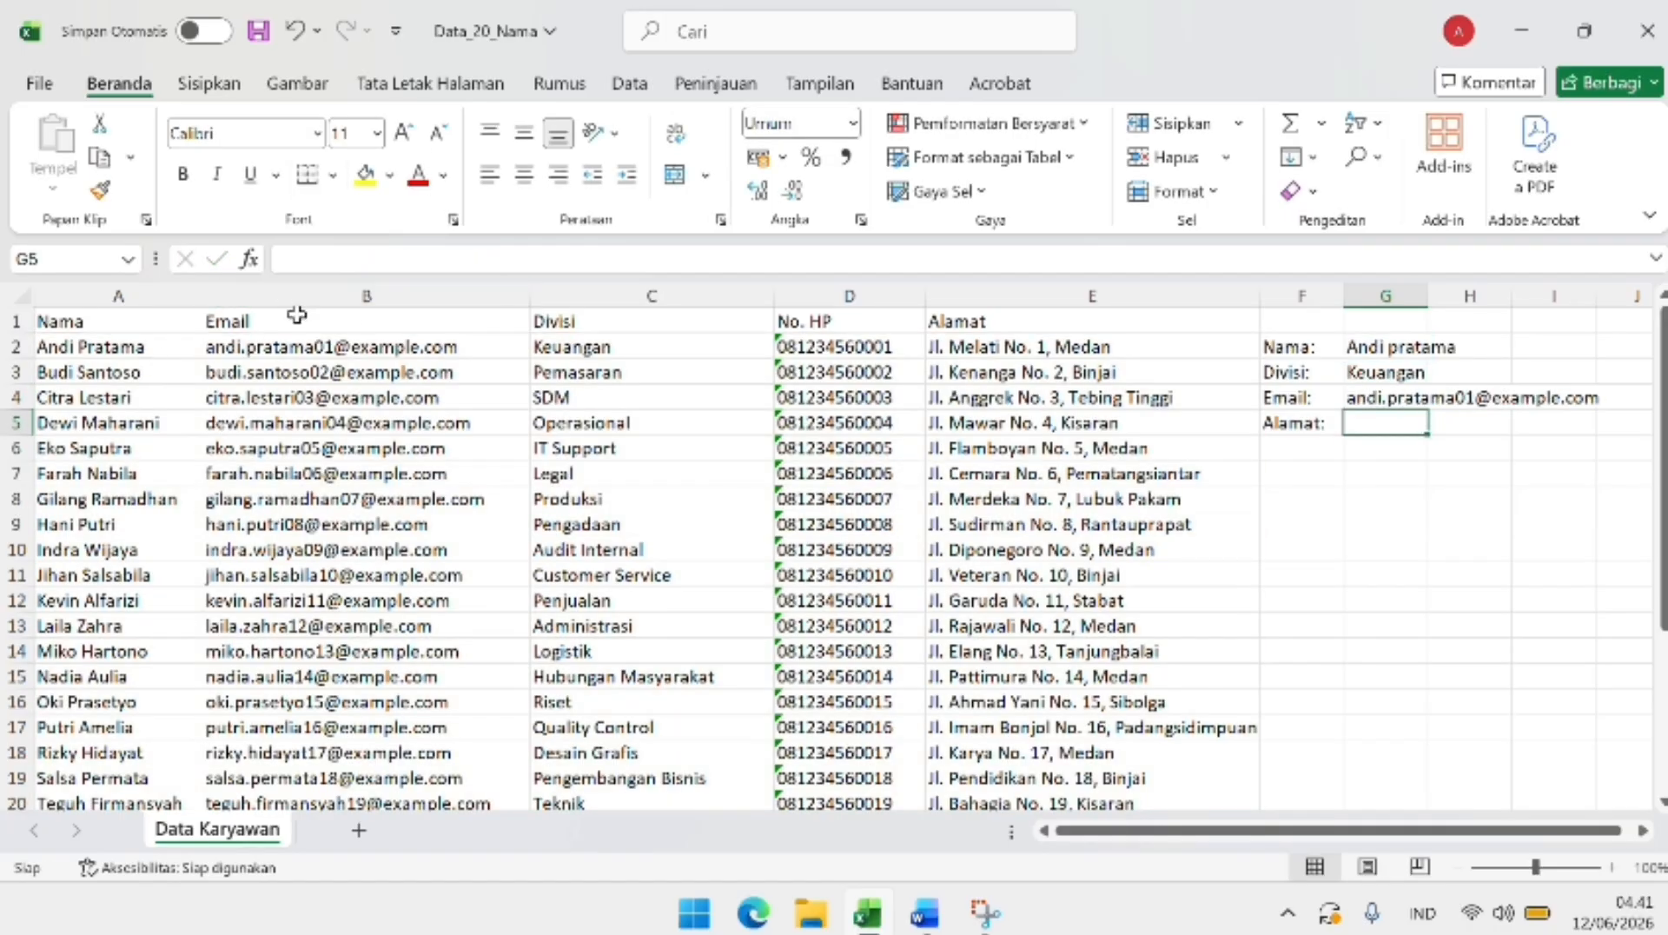
Enter =VLOOKUP(G2;A2:$E$21;5;0) in G5 to return the employee's address
{"action": "double_click", "coordinate": [1389, 423]}
{"action": "type", "text": "=vlok"}
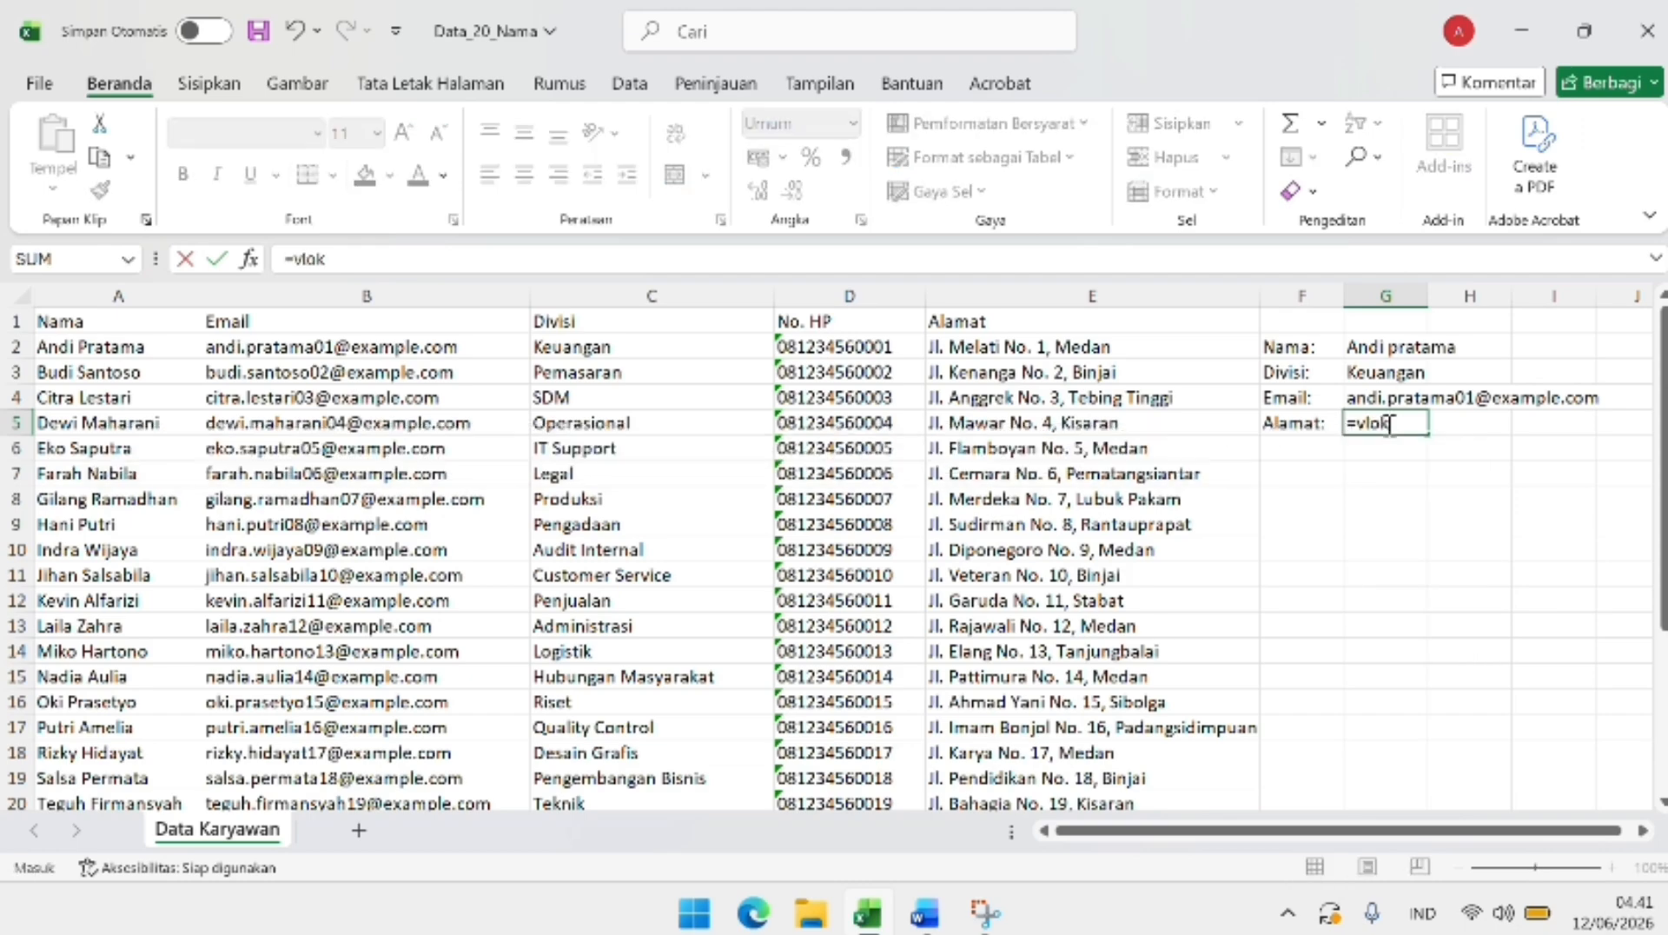
{"action": "key", "text": "BackSpace"}
{"action": "type", "text": "okup"}
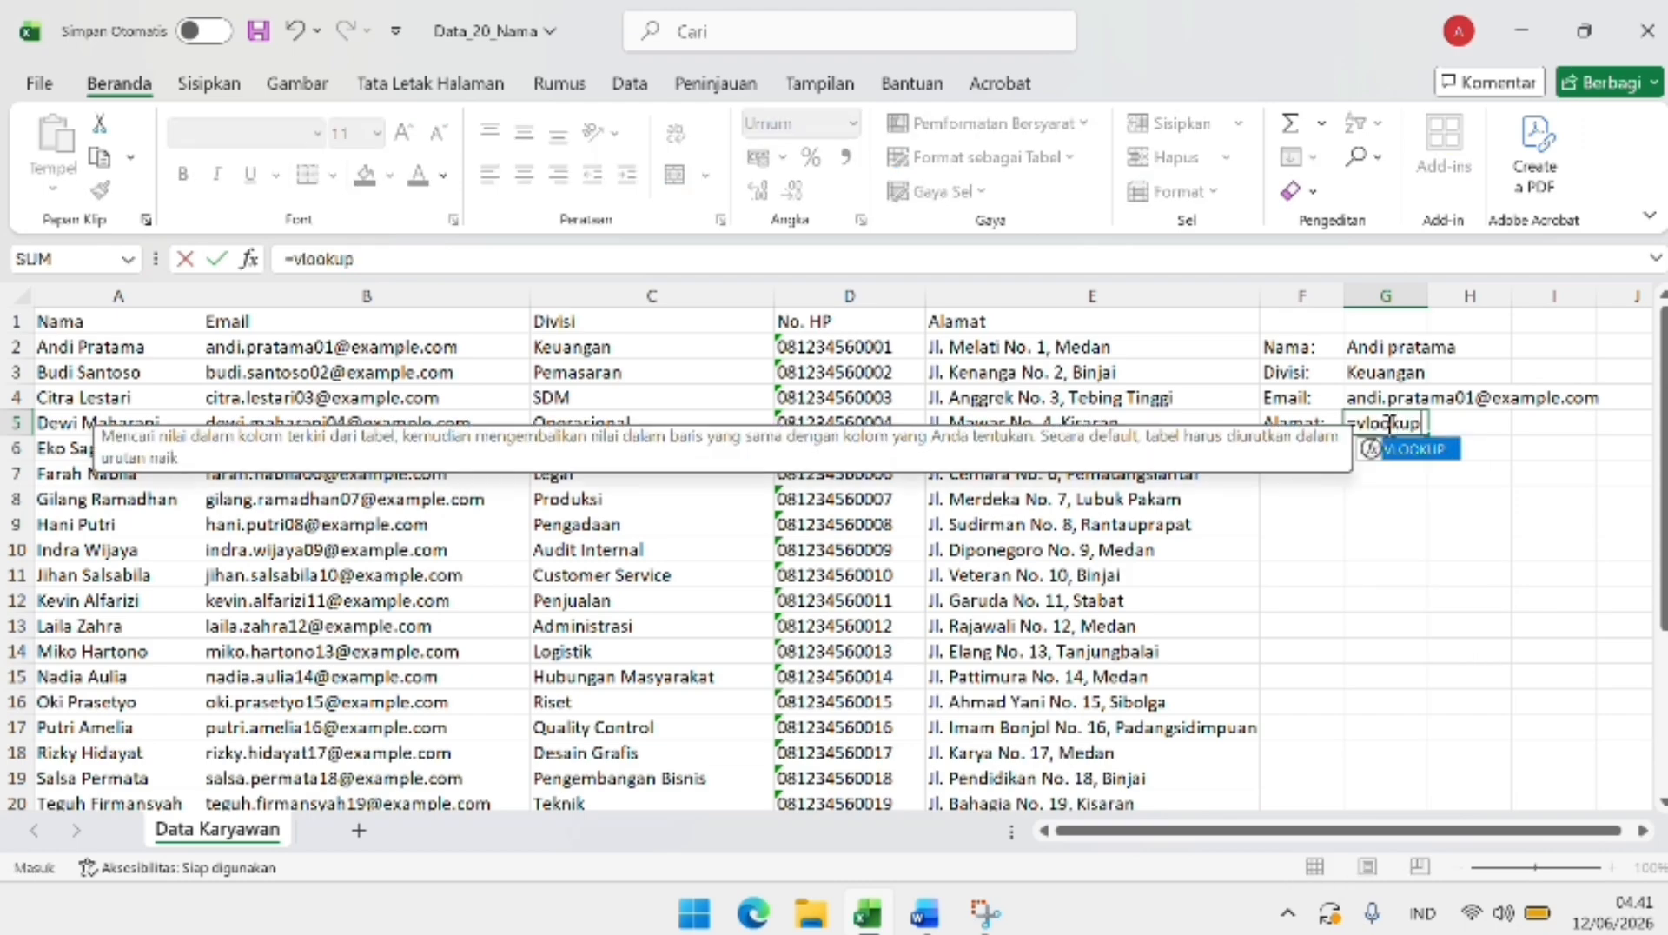
{"action": "type", "text": "("}
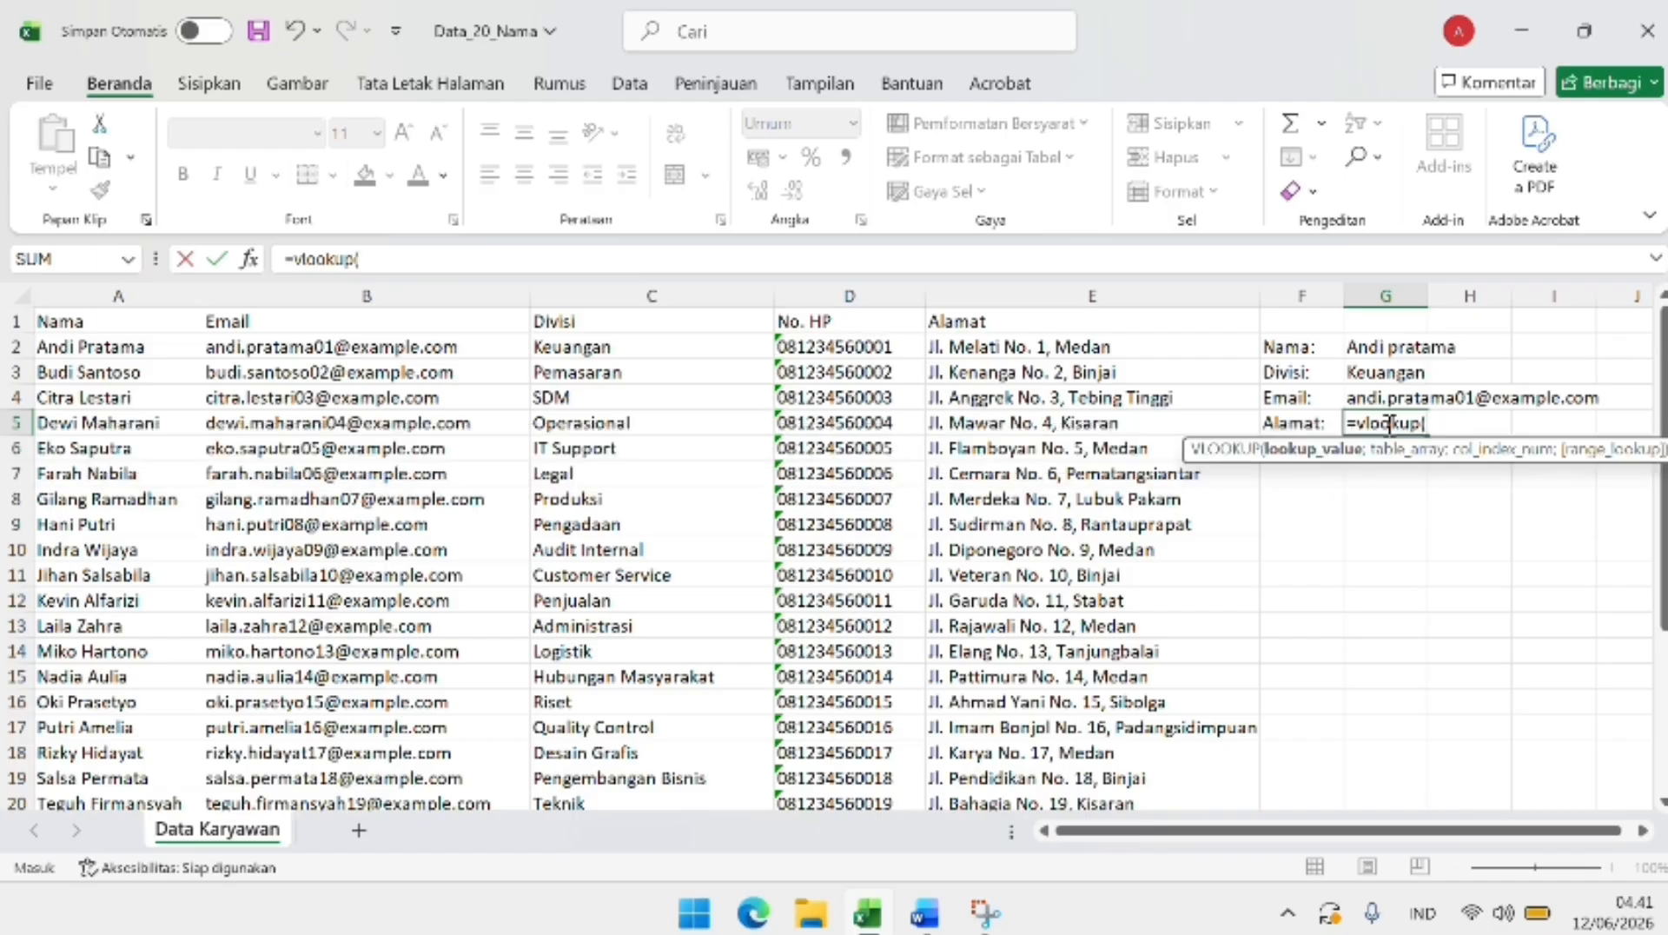
{"action": "left_click", "coordinate": [1410, 342]}
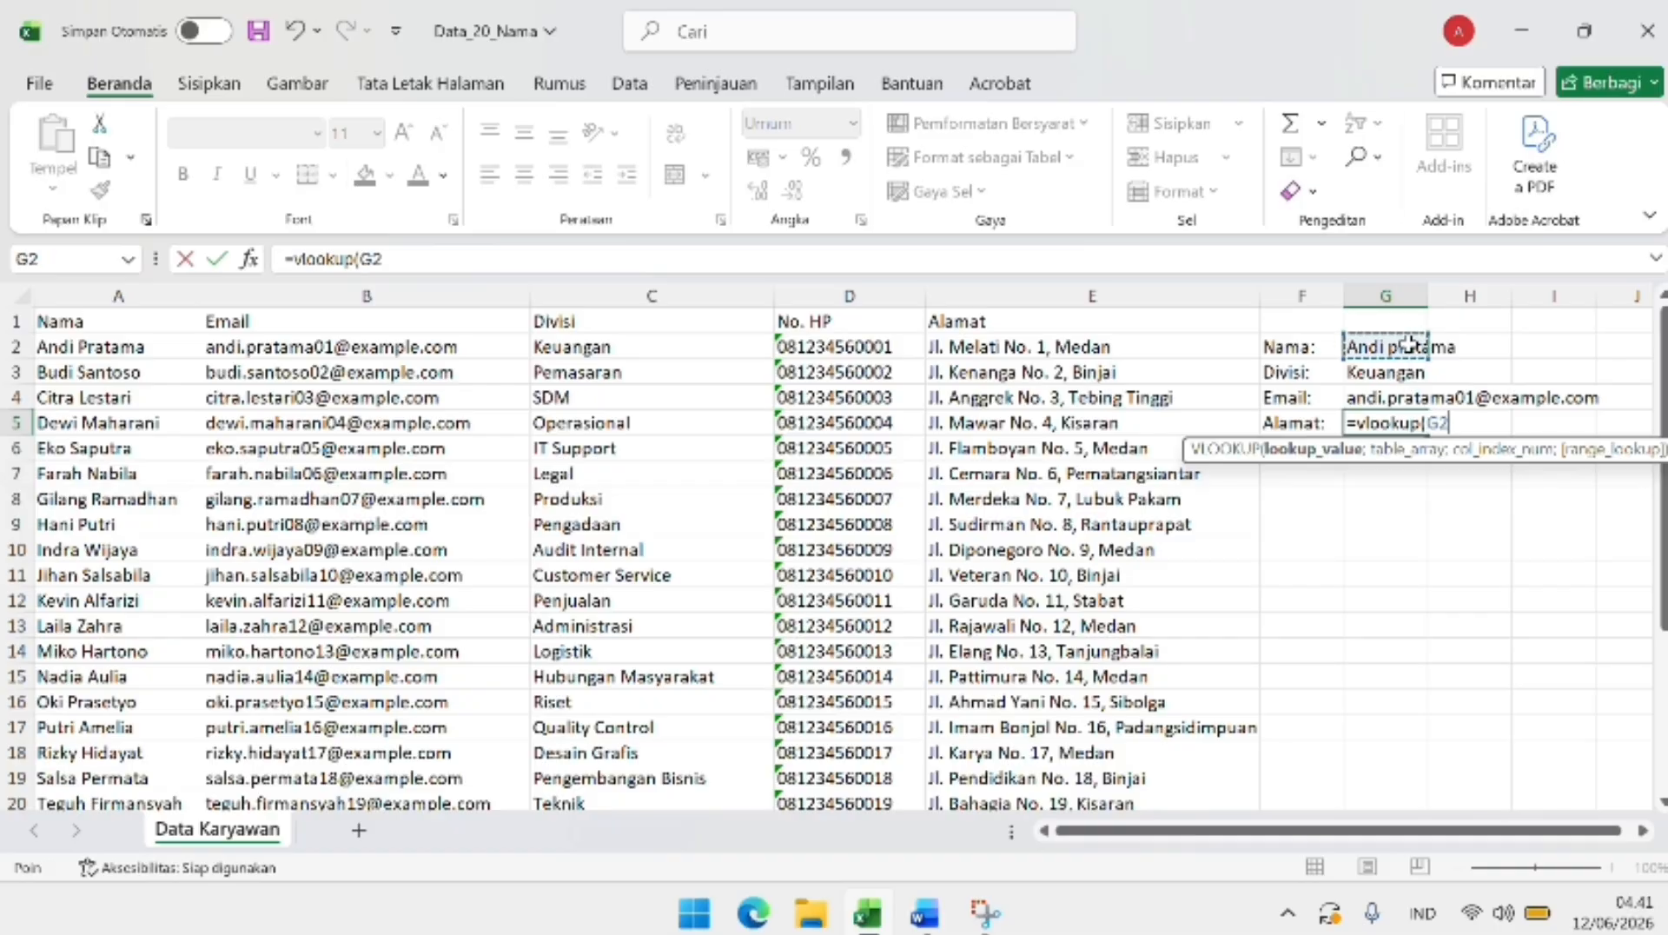
{"action": "type", "text": ";"}
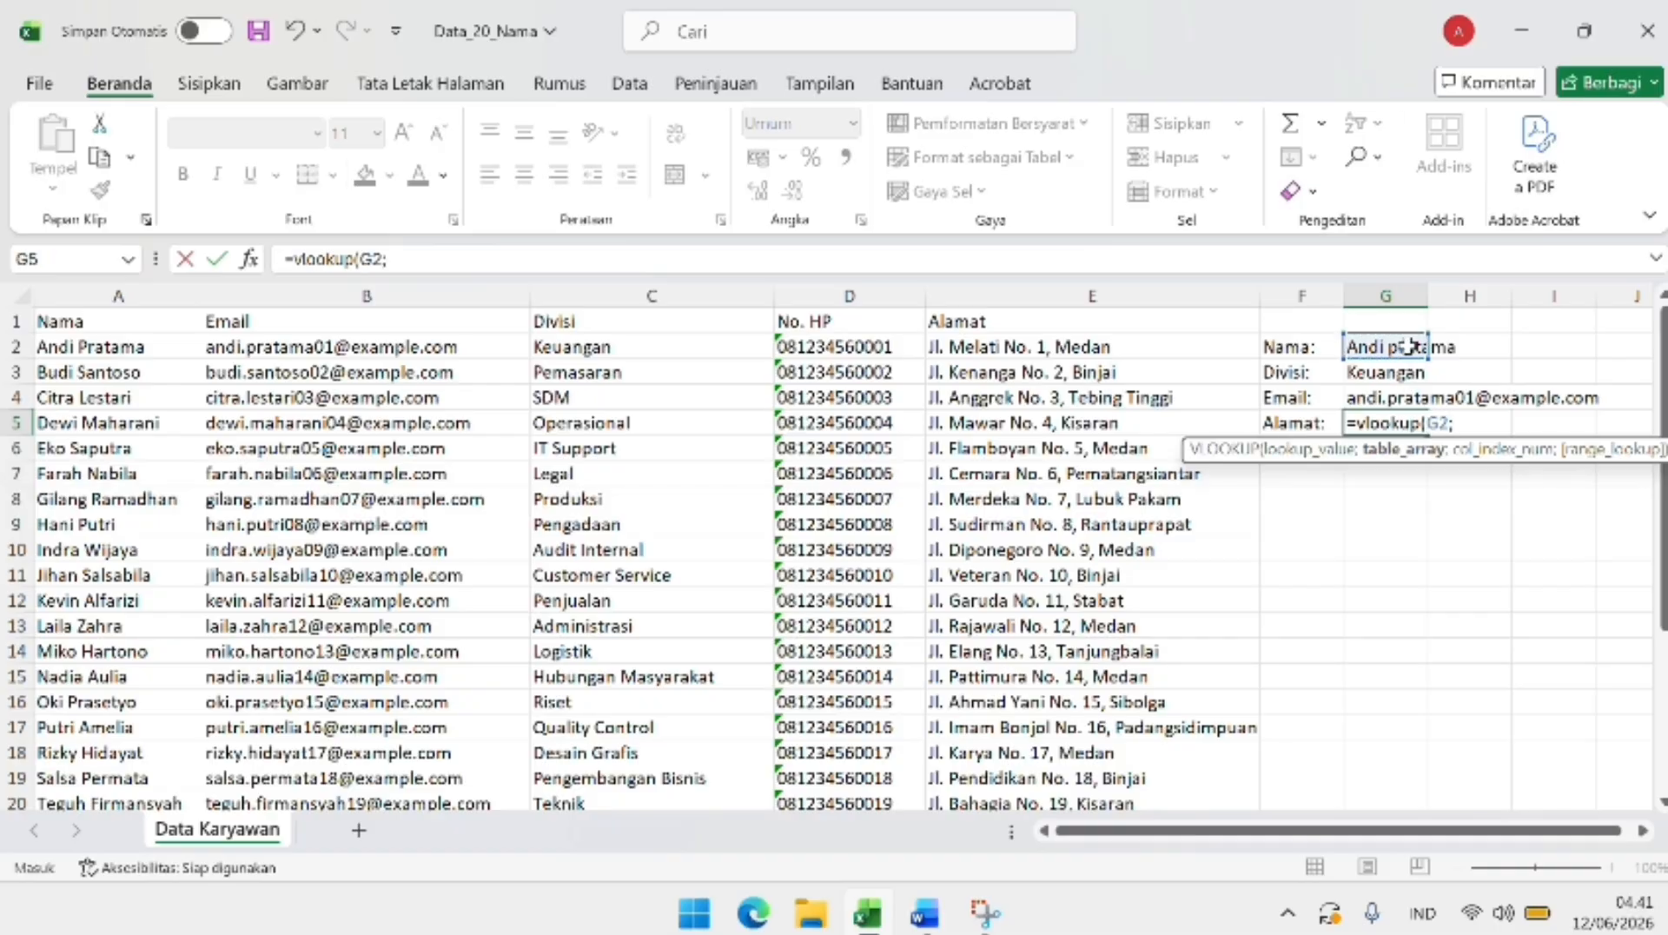
{"action": "left_click", "coordinate": [165, 352]}
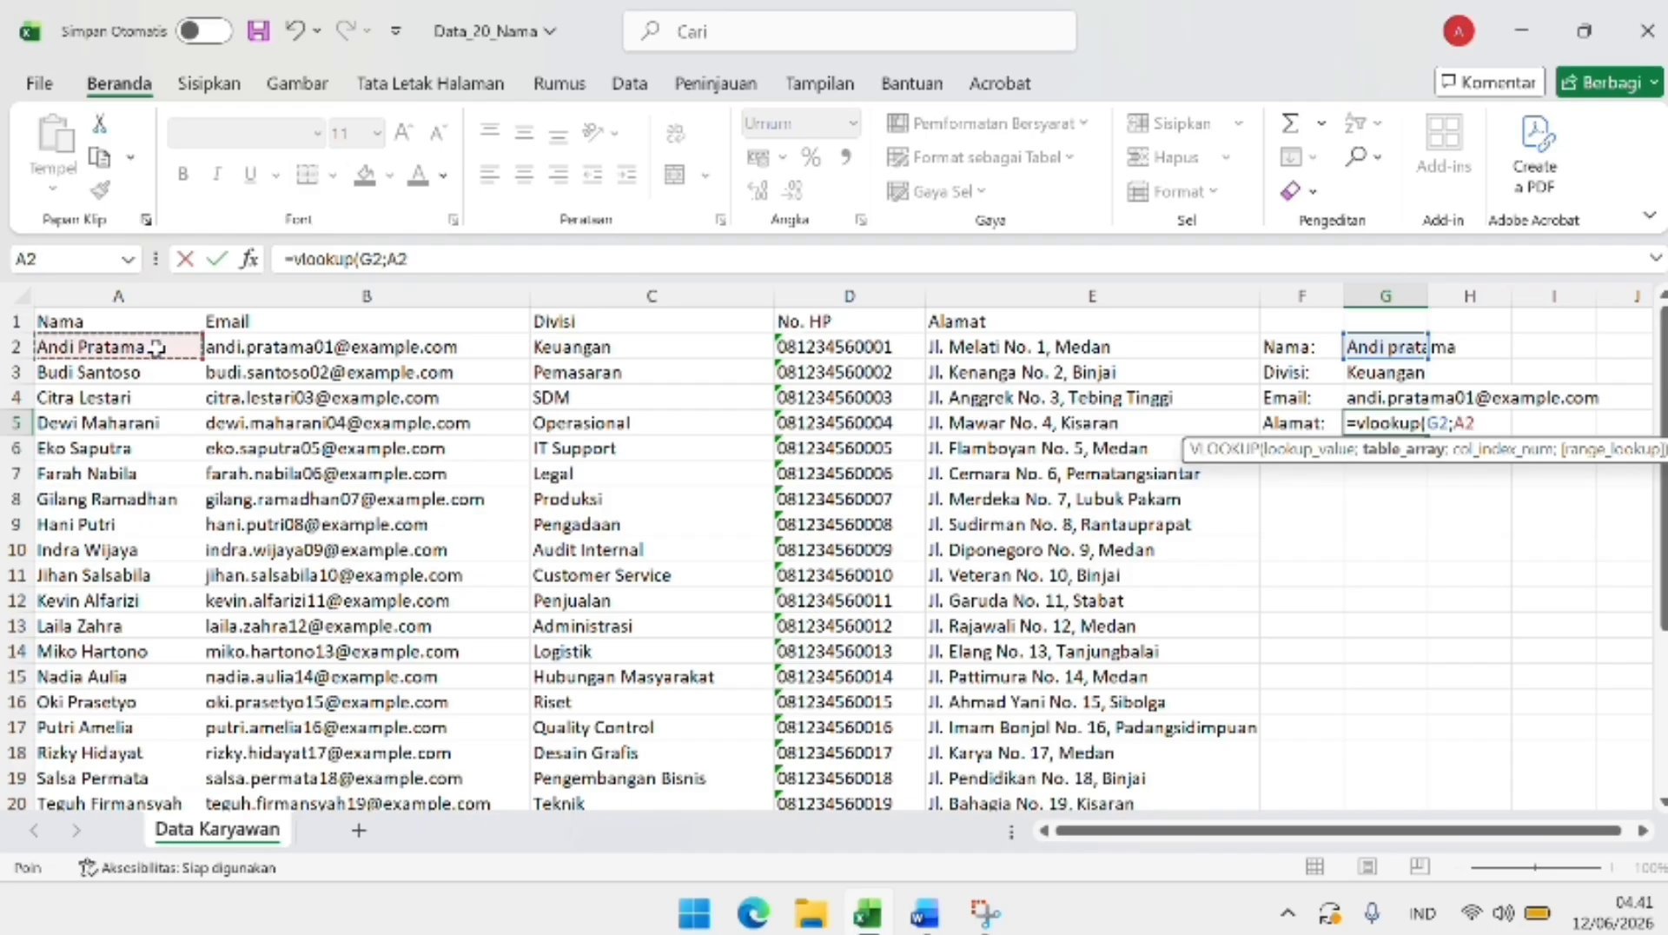
{"action": "left_click_drag", "start_coordinate": [179, 356], "coordinate": [1217, 704]}
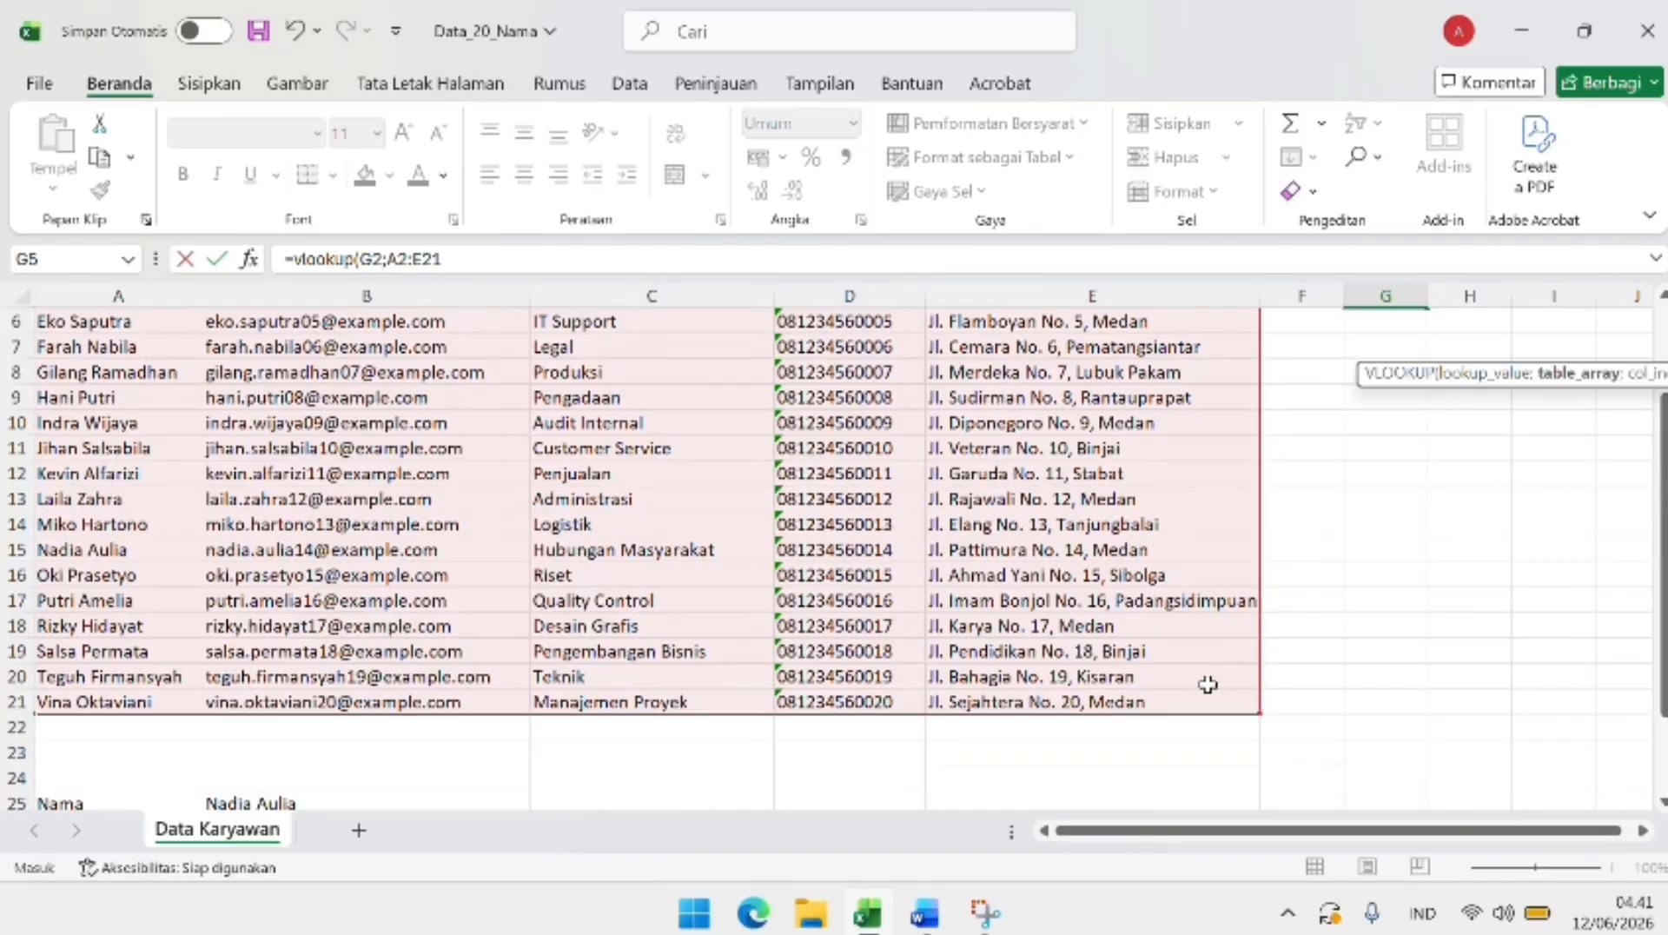
{"action": "scroll", "coordinate": [1207, 684], "scroll_direction": "up", "scroll_amount": 2}
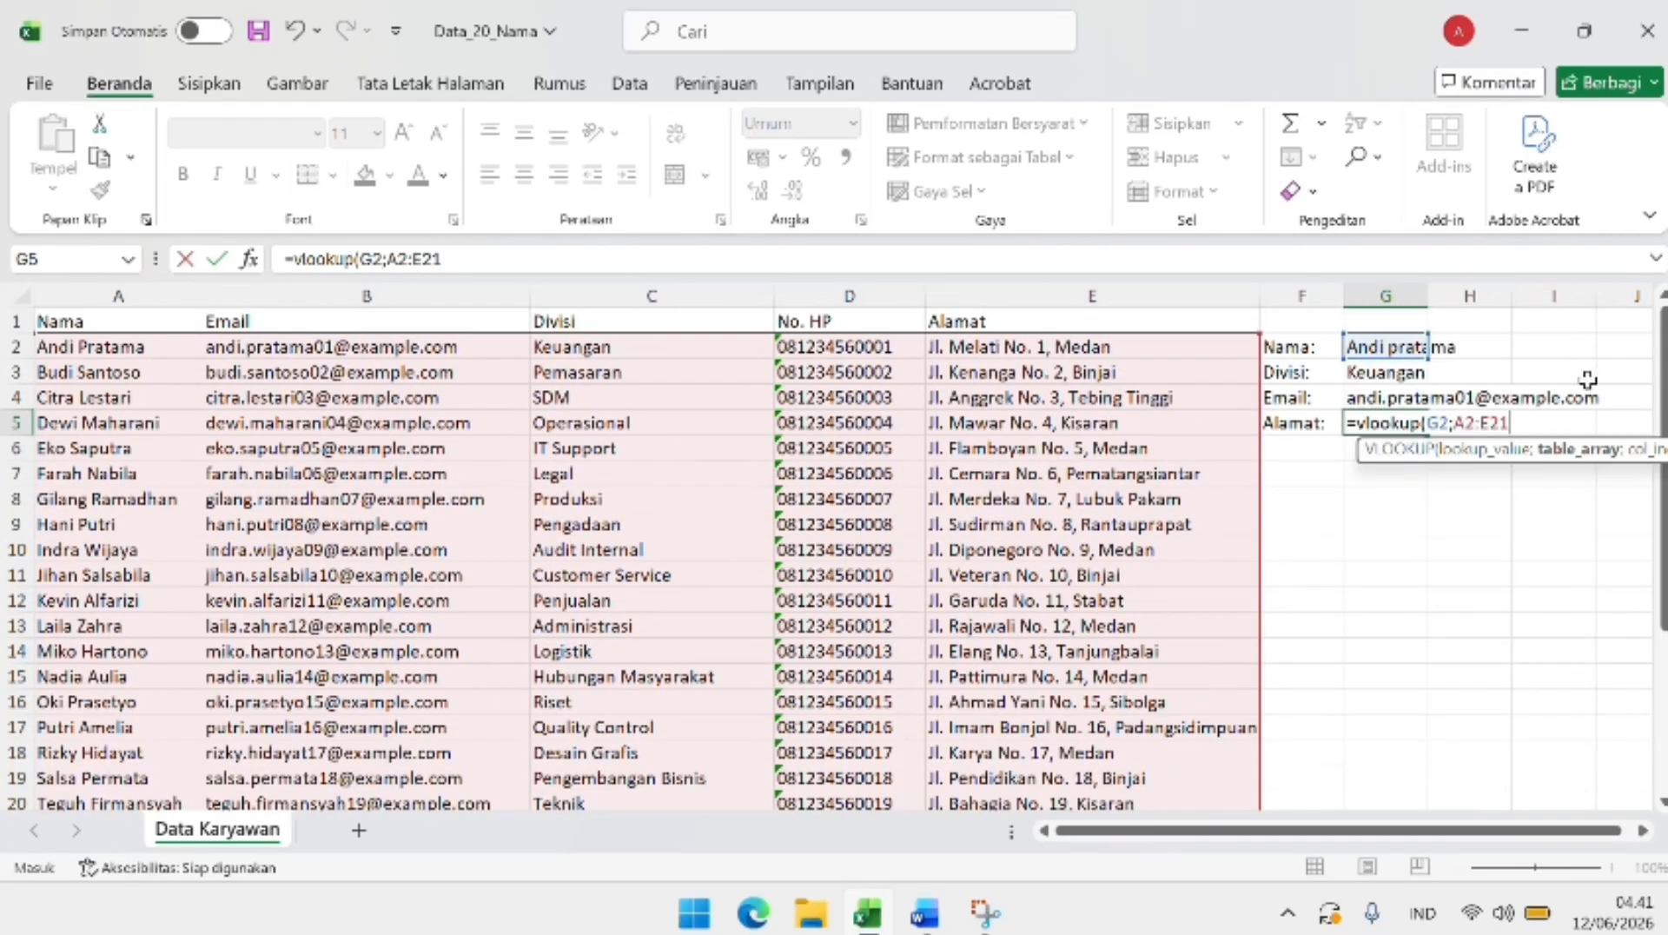
{"action": "key", "text": "F4"}
{"action": "type", "text": ";5,"}
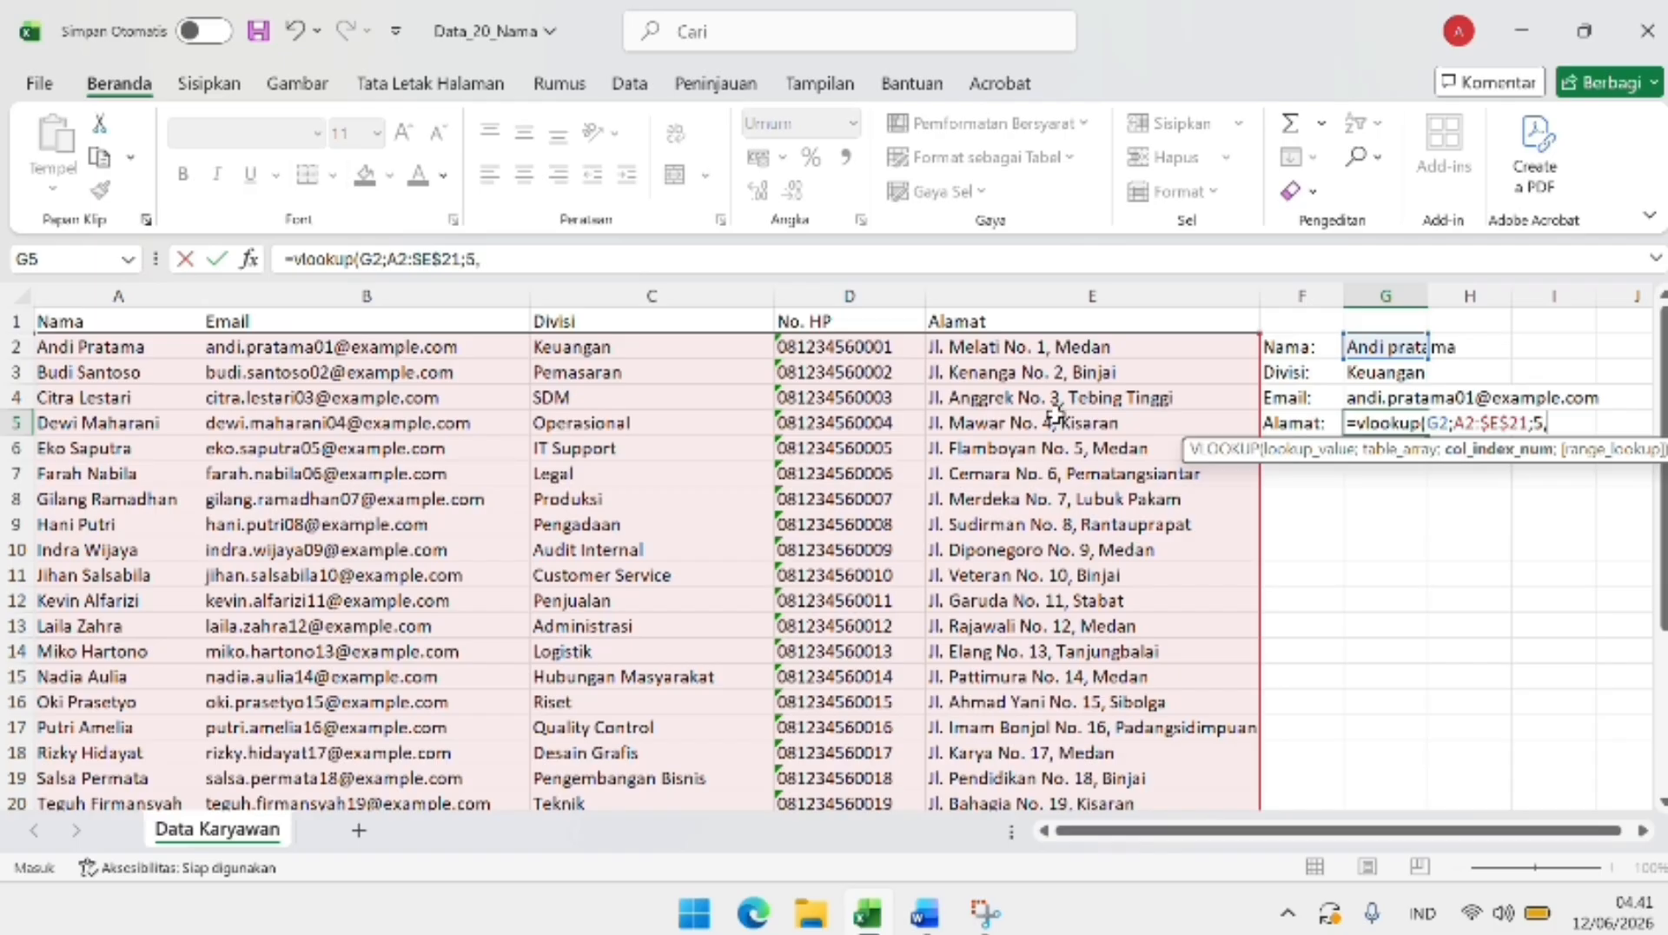
{"action": "type", "text": "0)"}
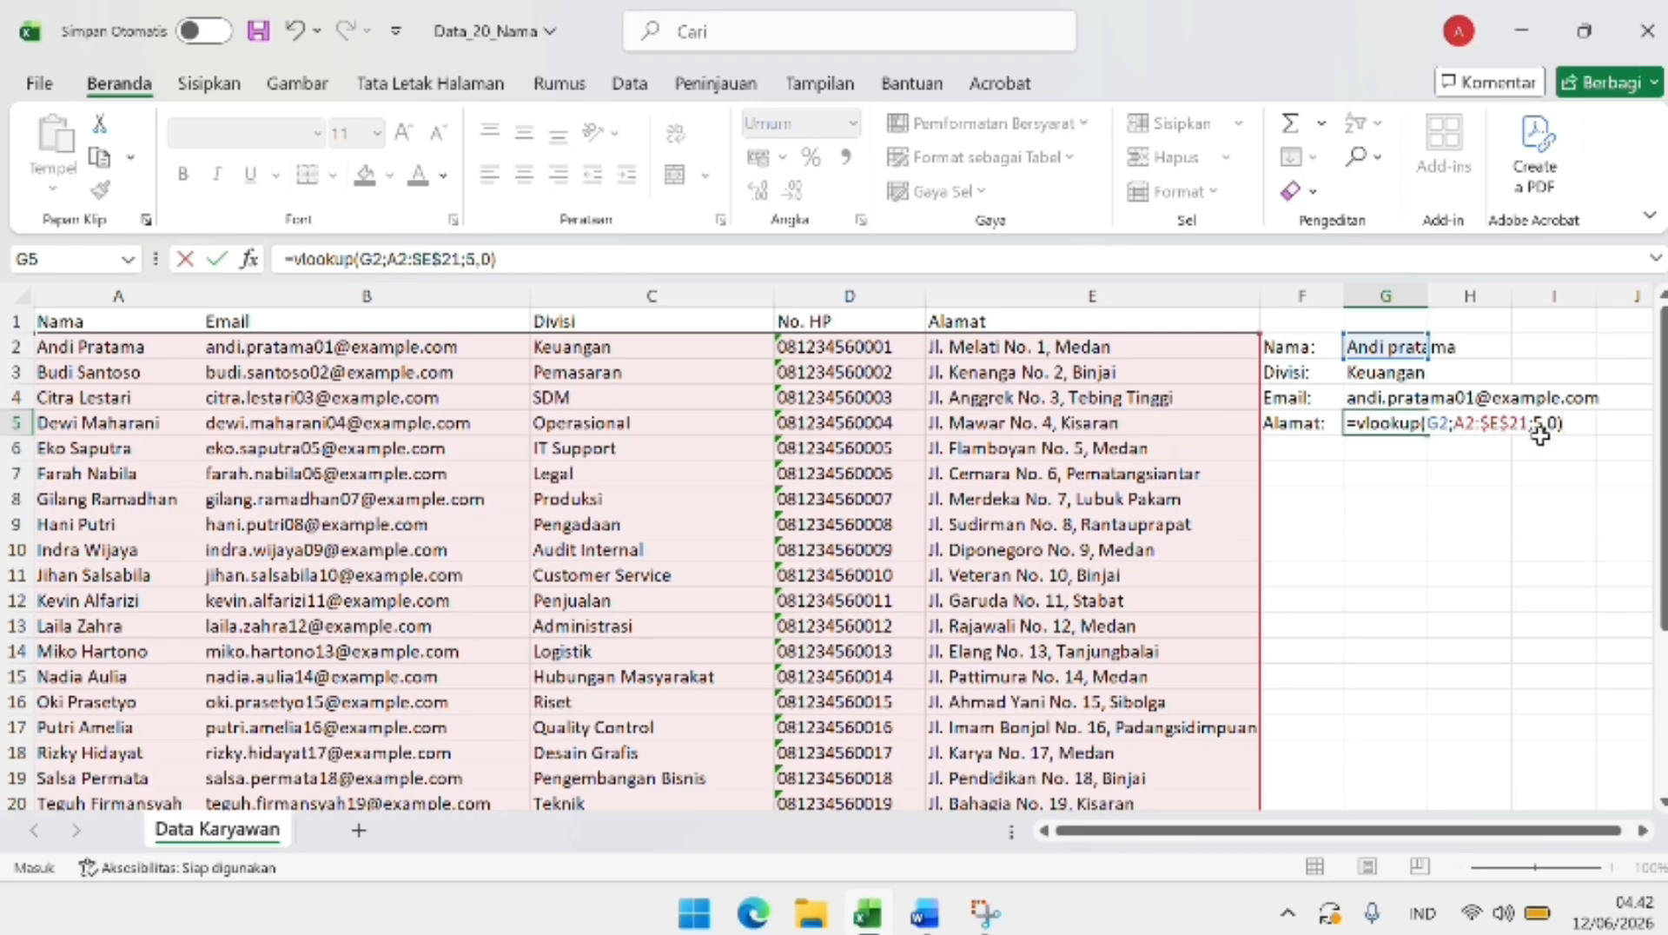
{"action": "key", "text": "Return"}
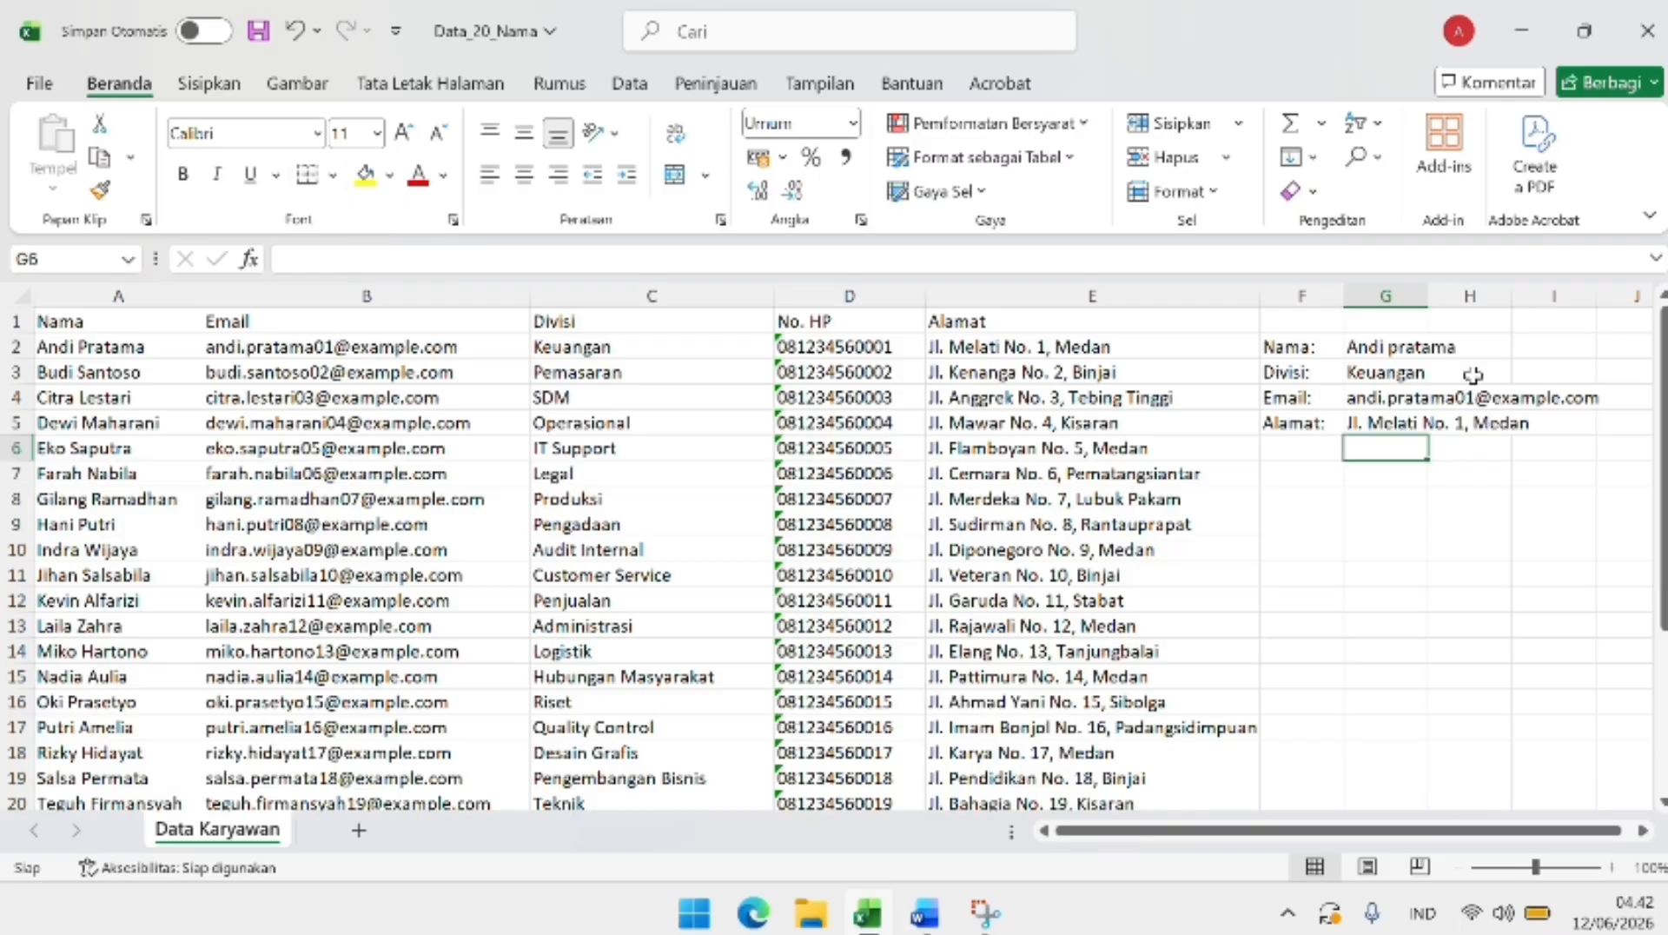
Enter another employee's name in G2, returning division Legal, and widen column G
{"action": "left_click", "coordinate": [1444, 341]}
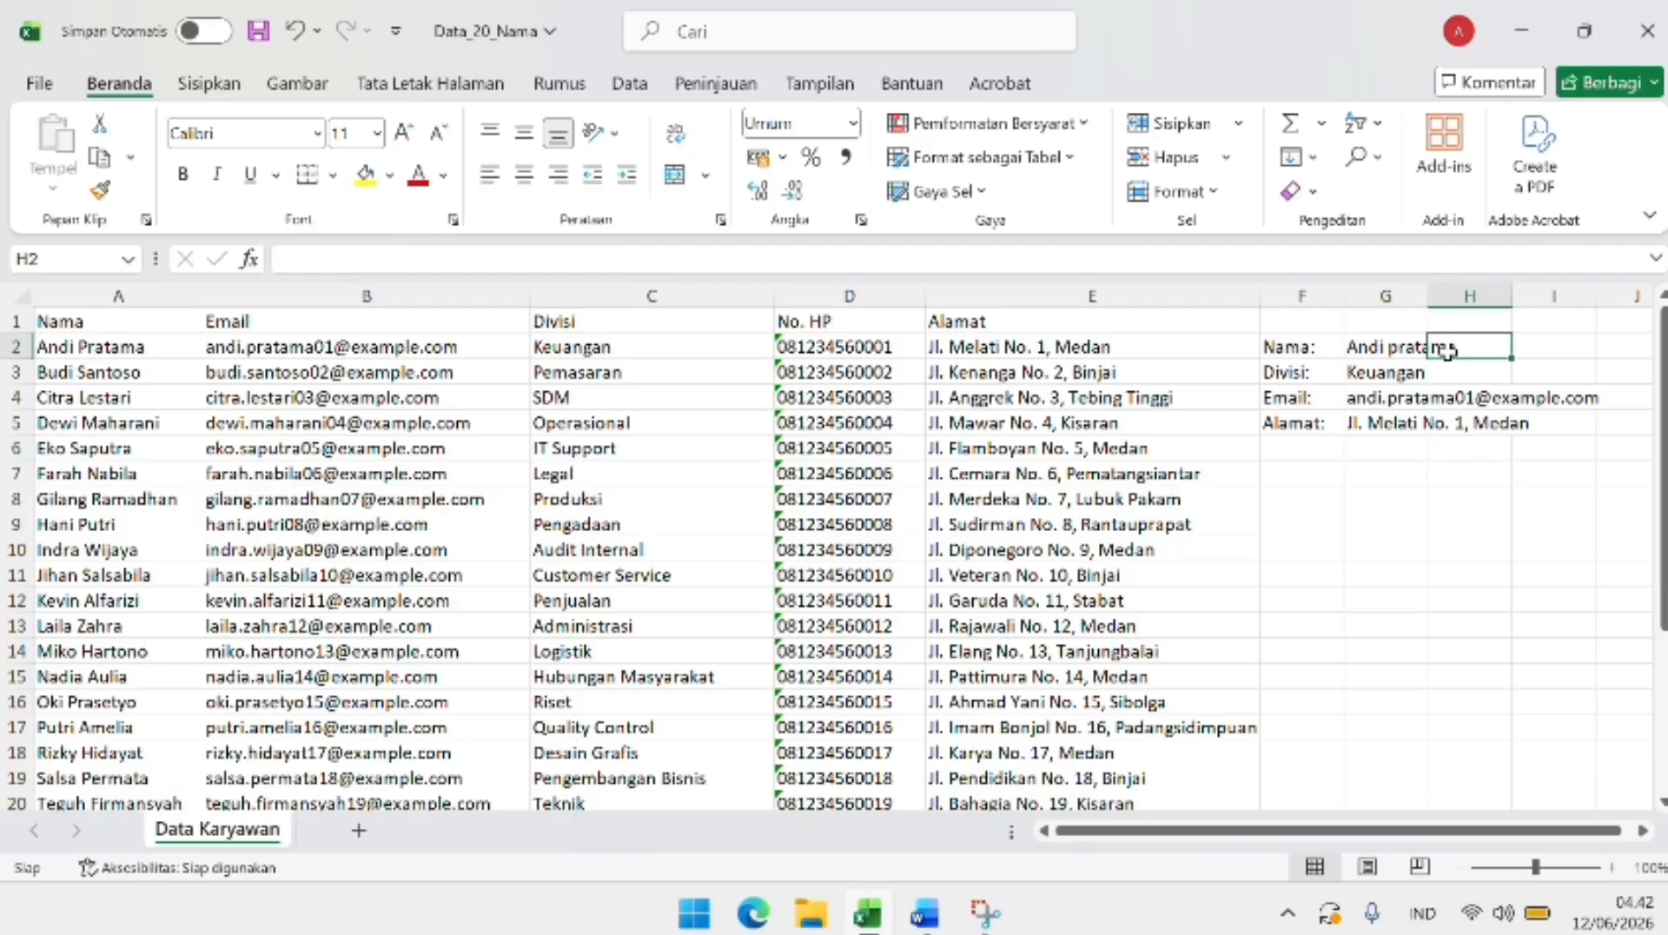
{"action": "left_click", "coordinate": [1394, 346]}
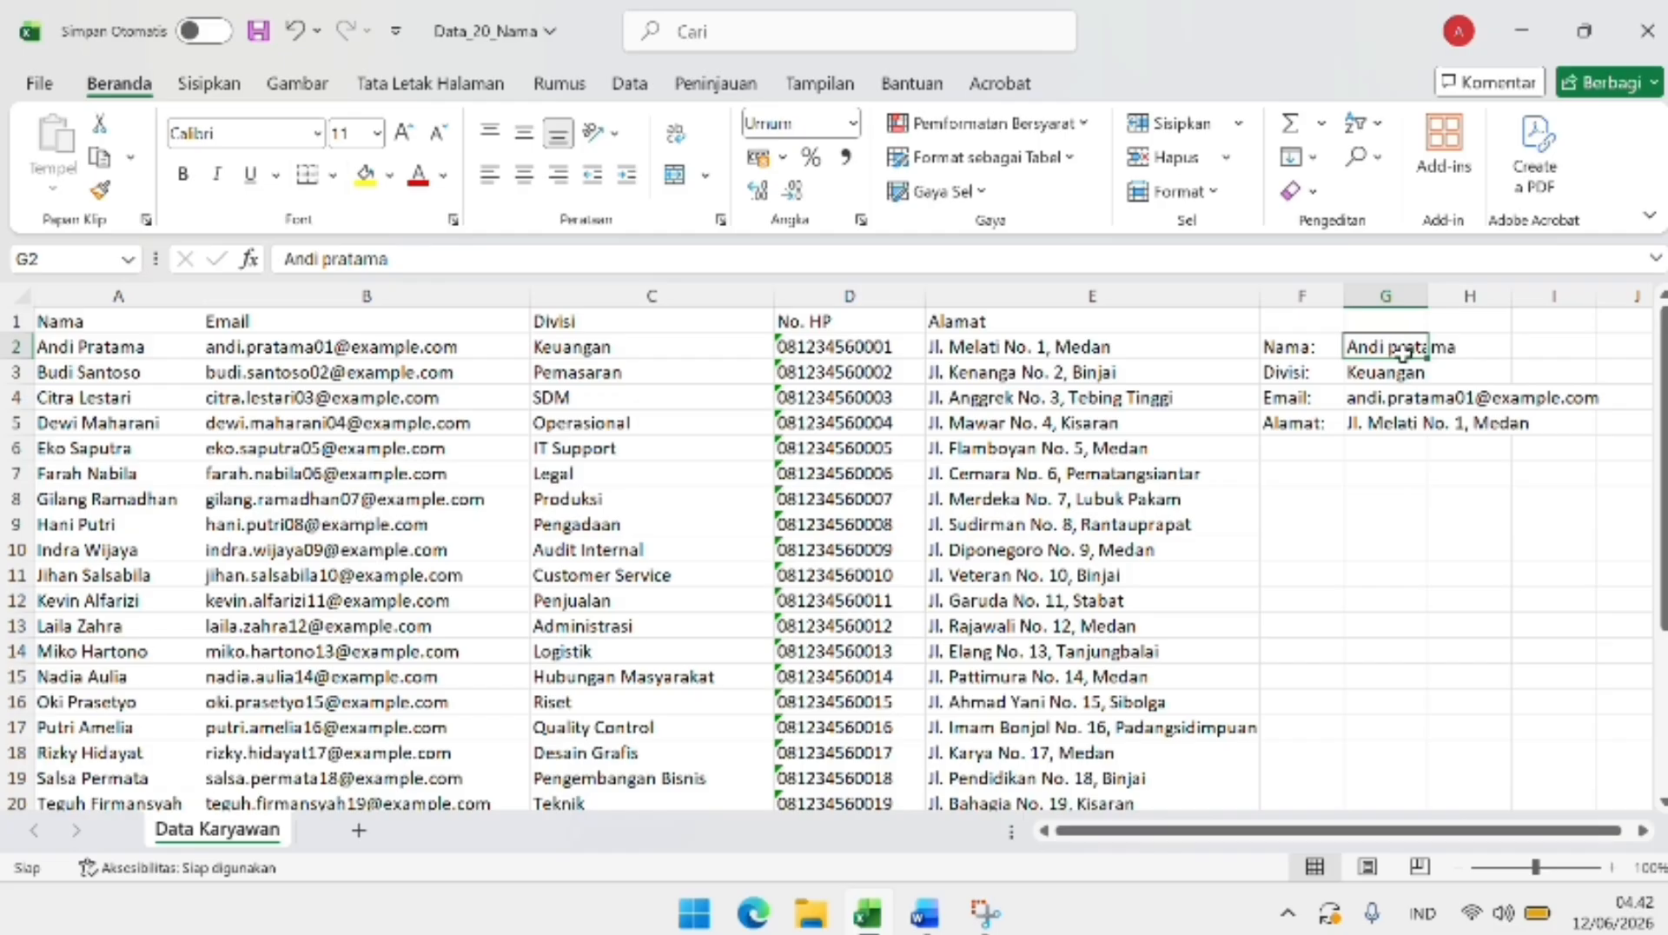
{"action": "key", "text": "BackSpace"}
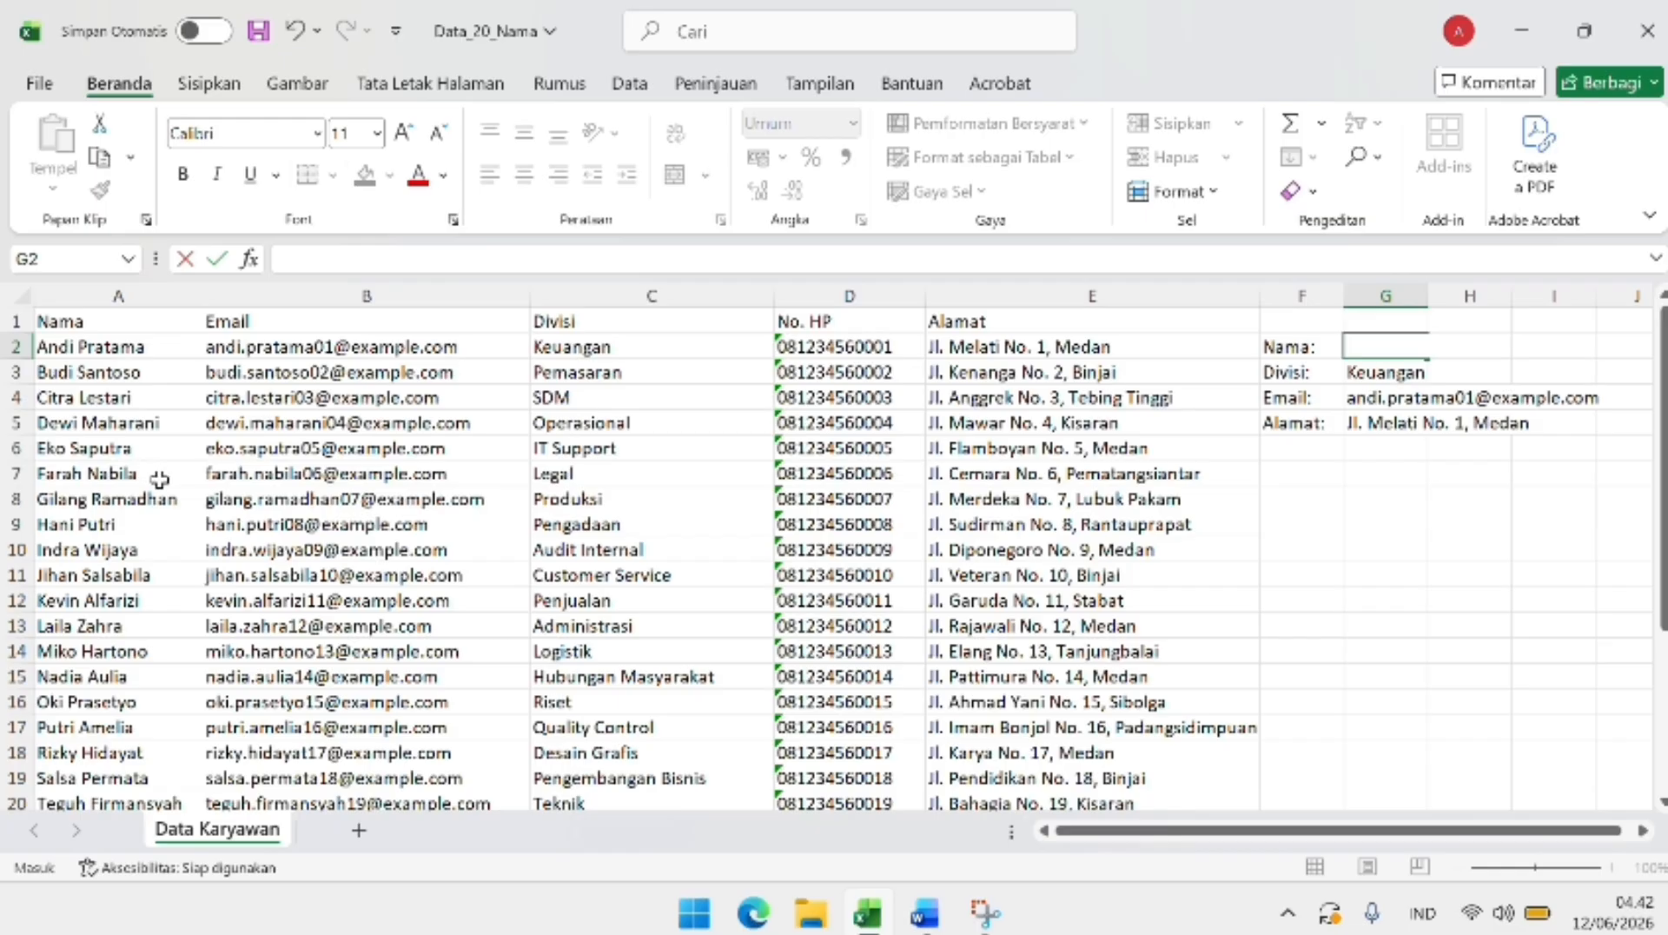
{"action": "type", "text": "farah nabila"}
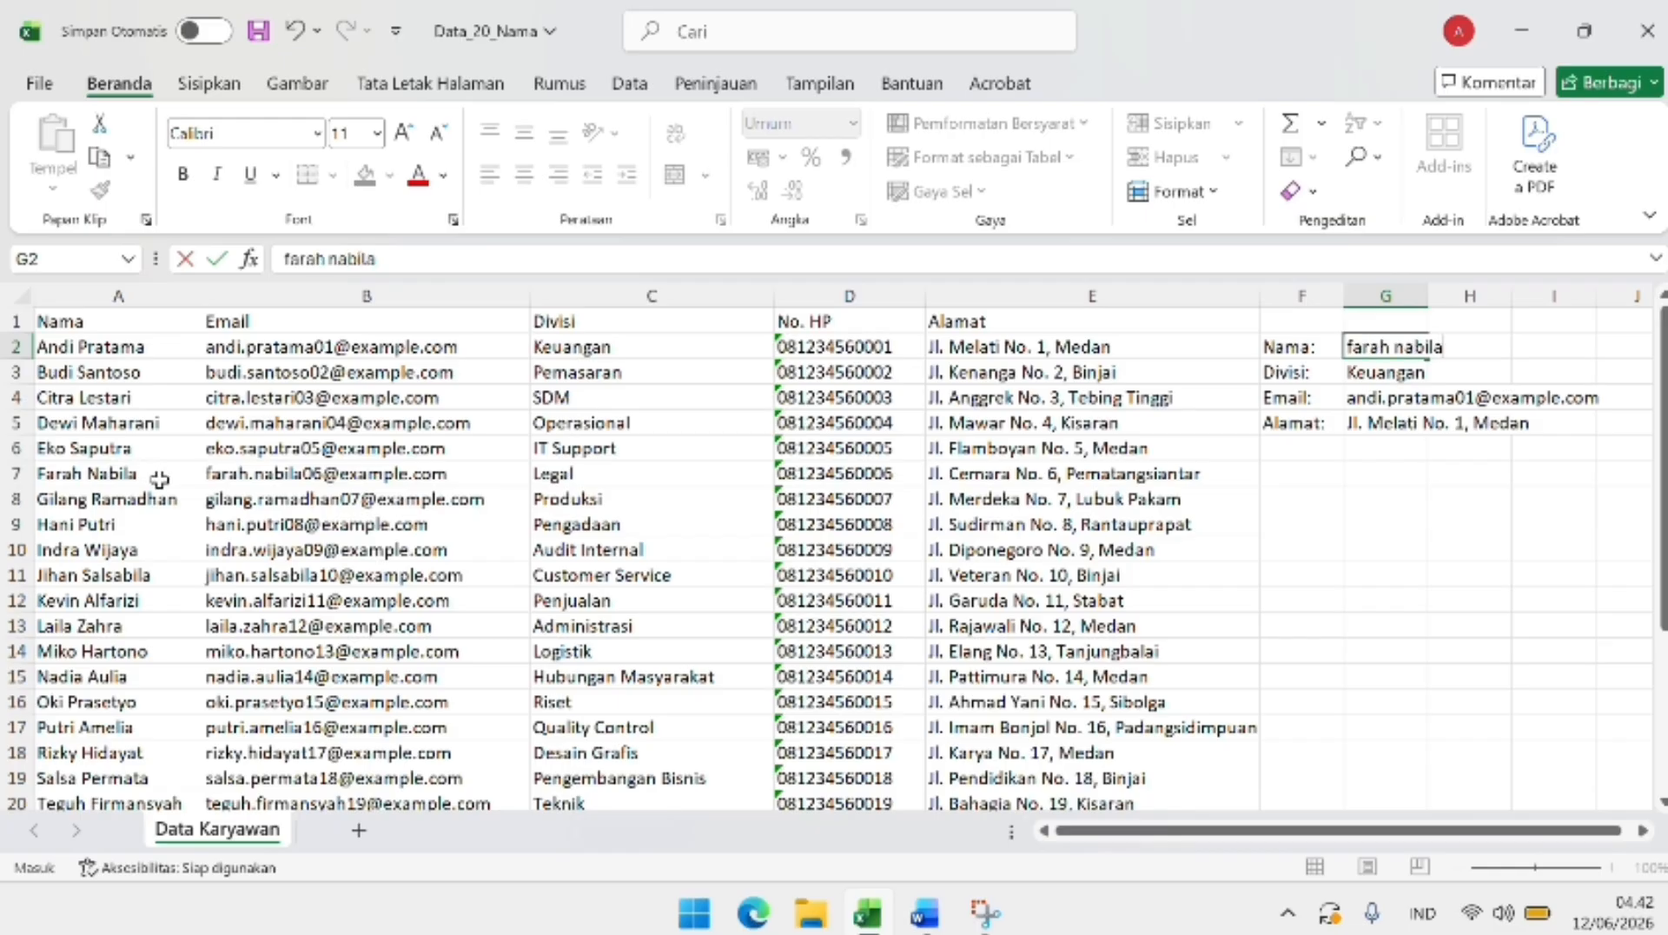
{"action": "key", "text": "Return"}
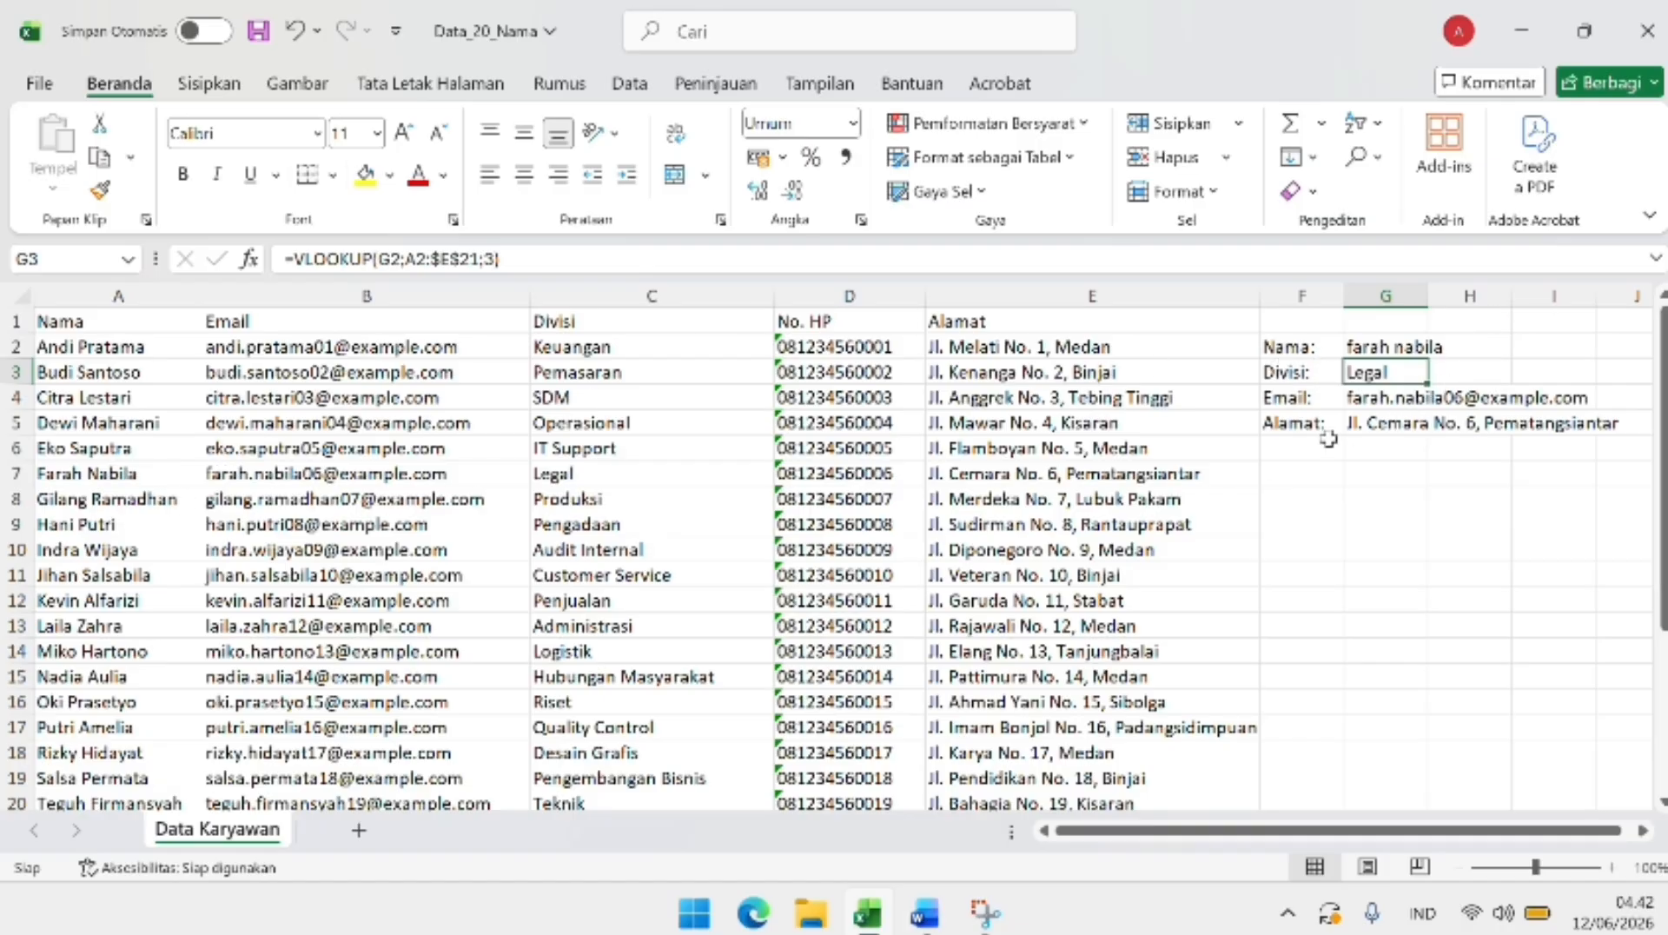
{"action": "left_click", "coordinate": [1403, 348]}
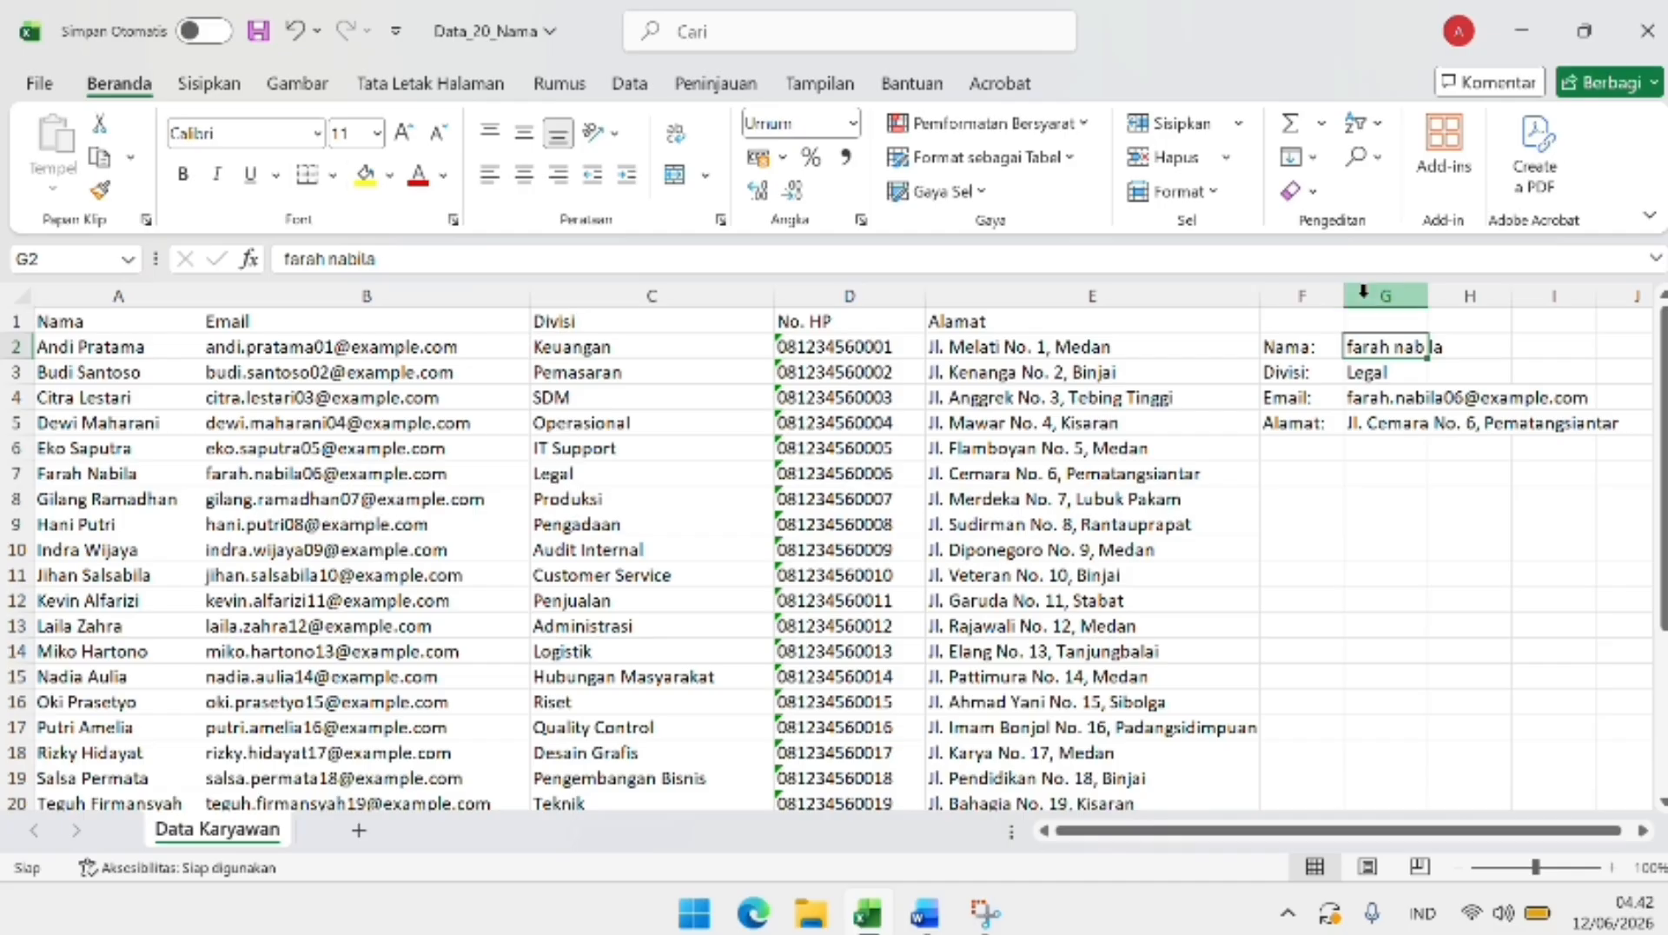
{"action": "left_click_drag", "start_coordinate": [1429, 301], "coordinate": [1625, 297]}
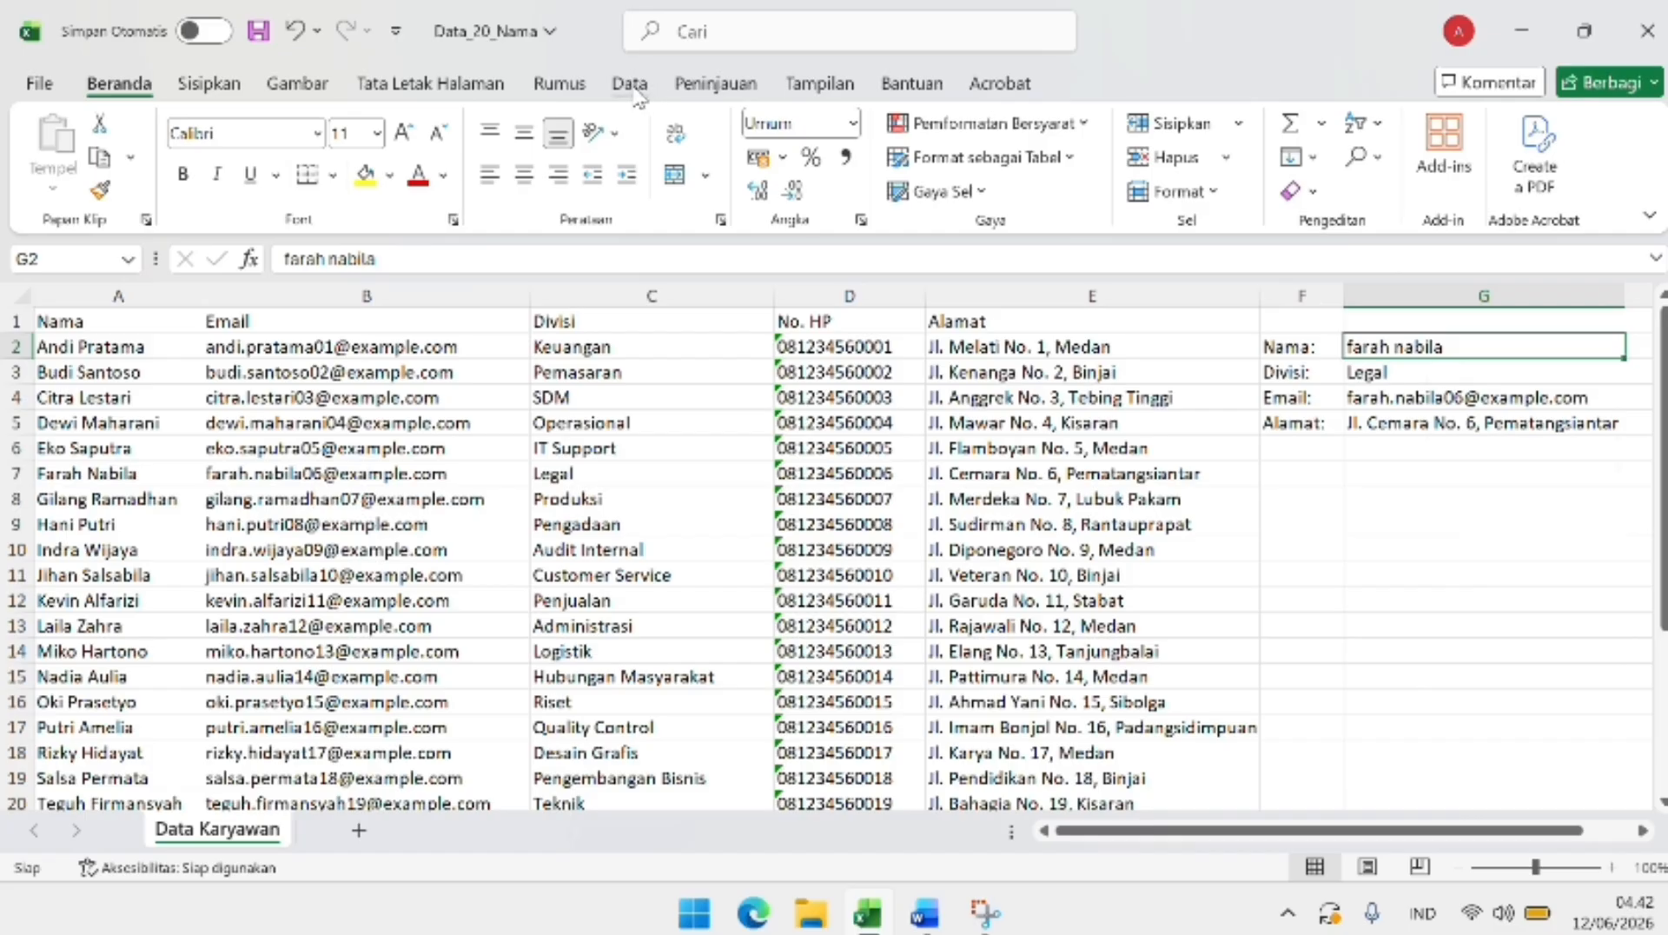
Add List data validation to G2 with source =$A$2:$A$21 for the employee names
{"action": "left_click", "coordinate": [631, 84]}
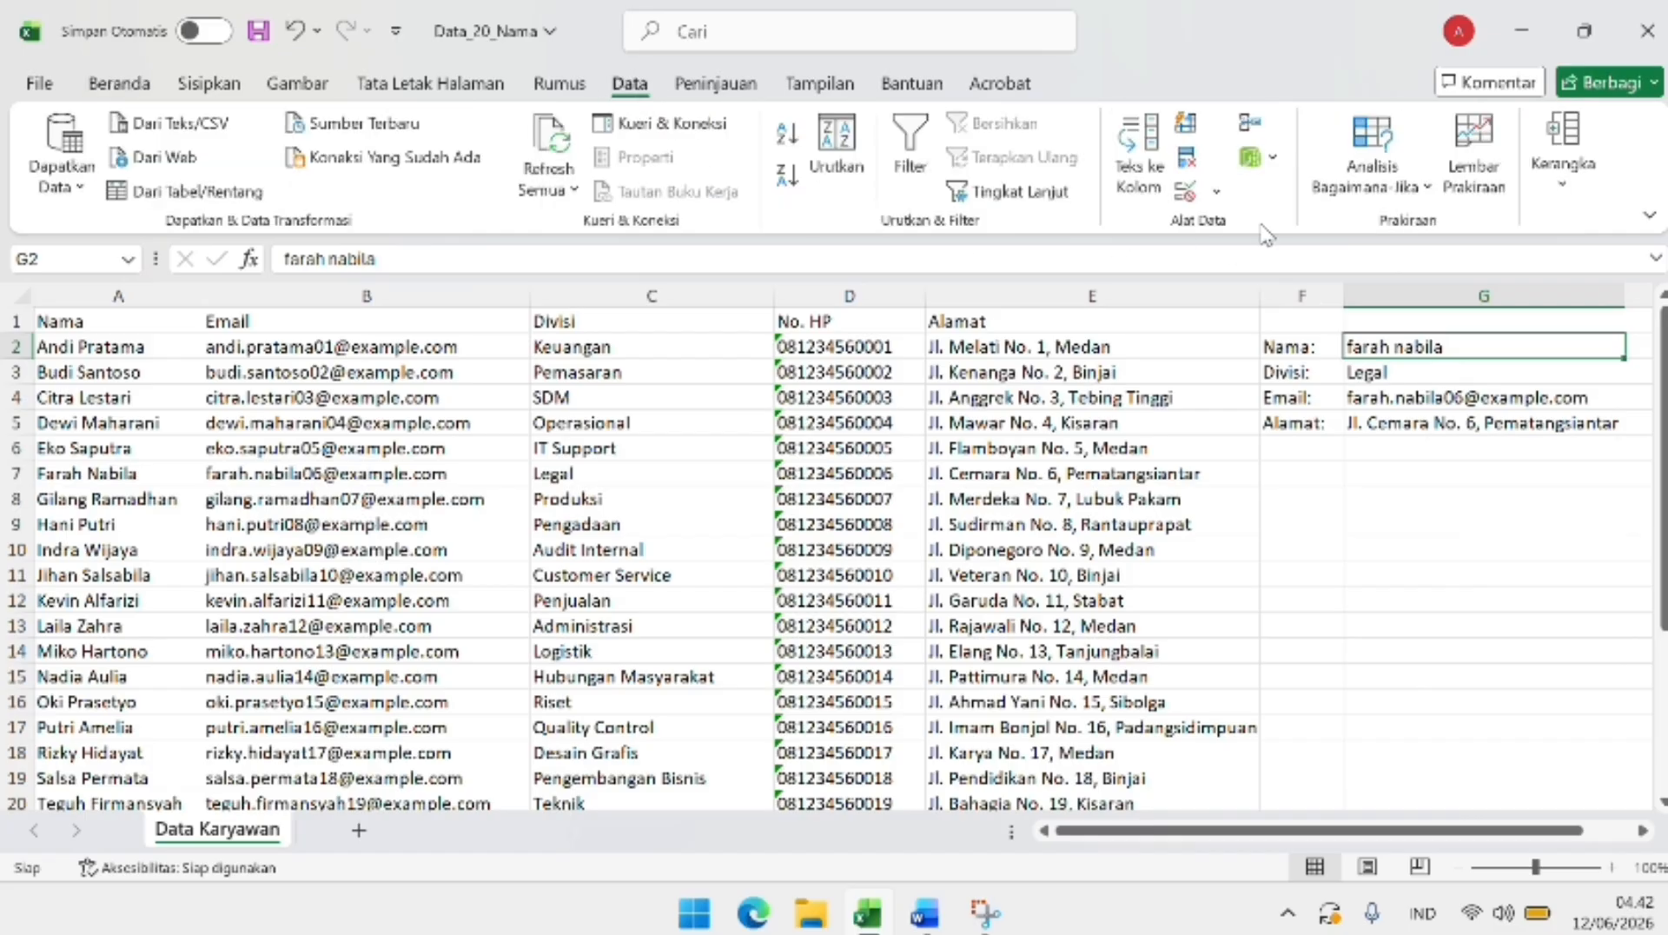
{"action": "left_click", "coordinate": [1217, 190]}
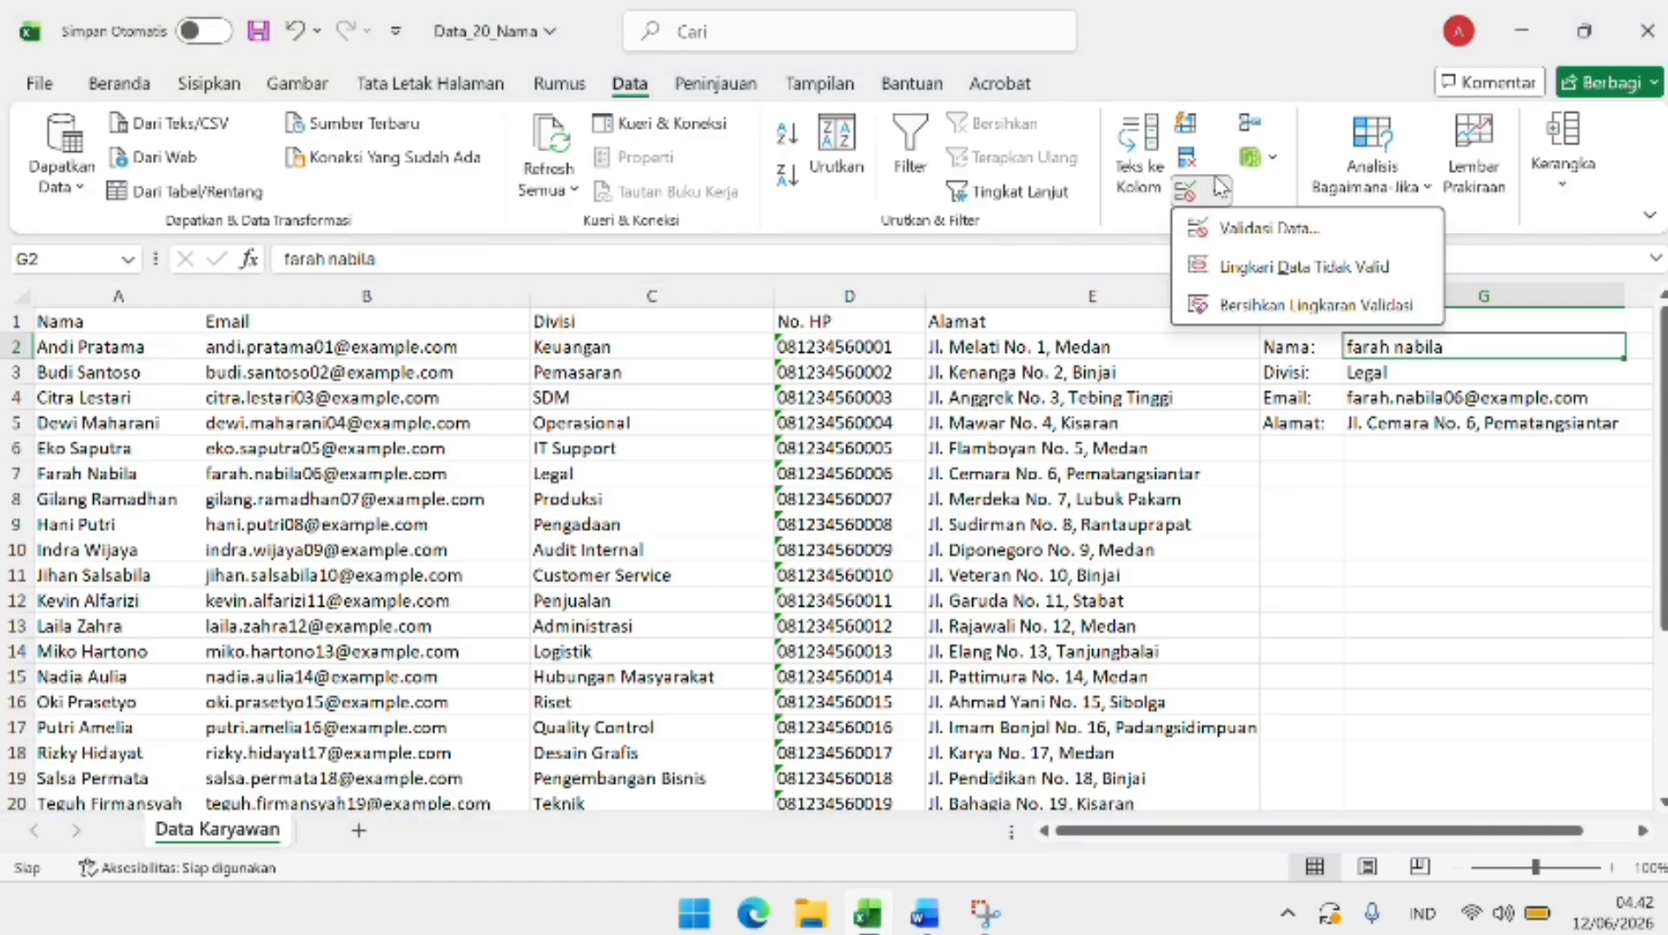
{"action": "left_click", "coordinate": [1238, 231]}
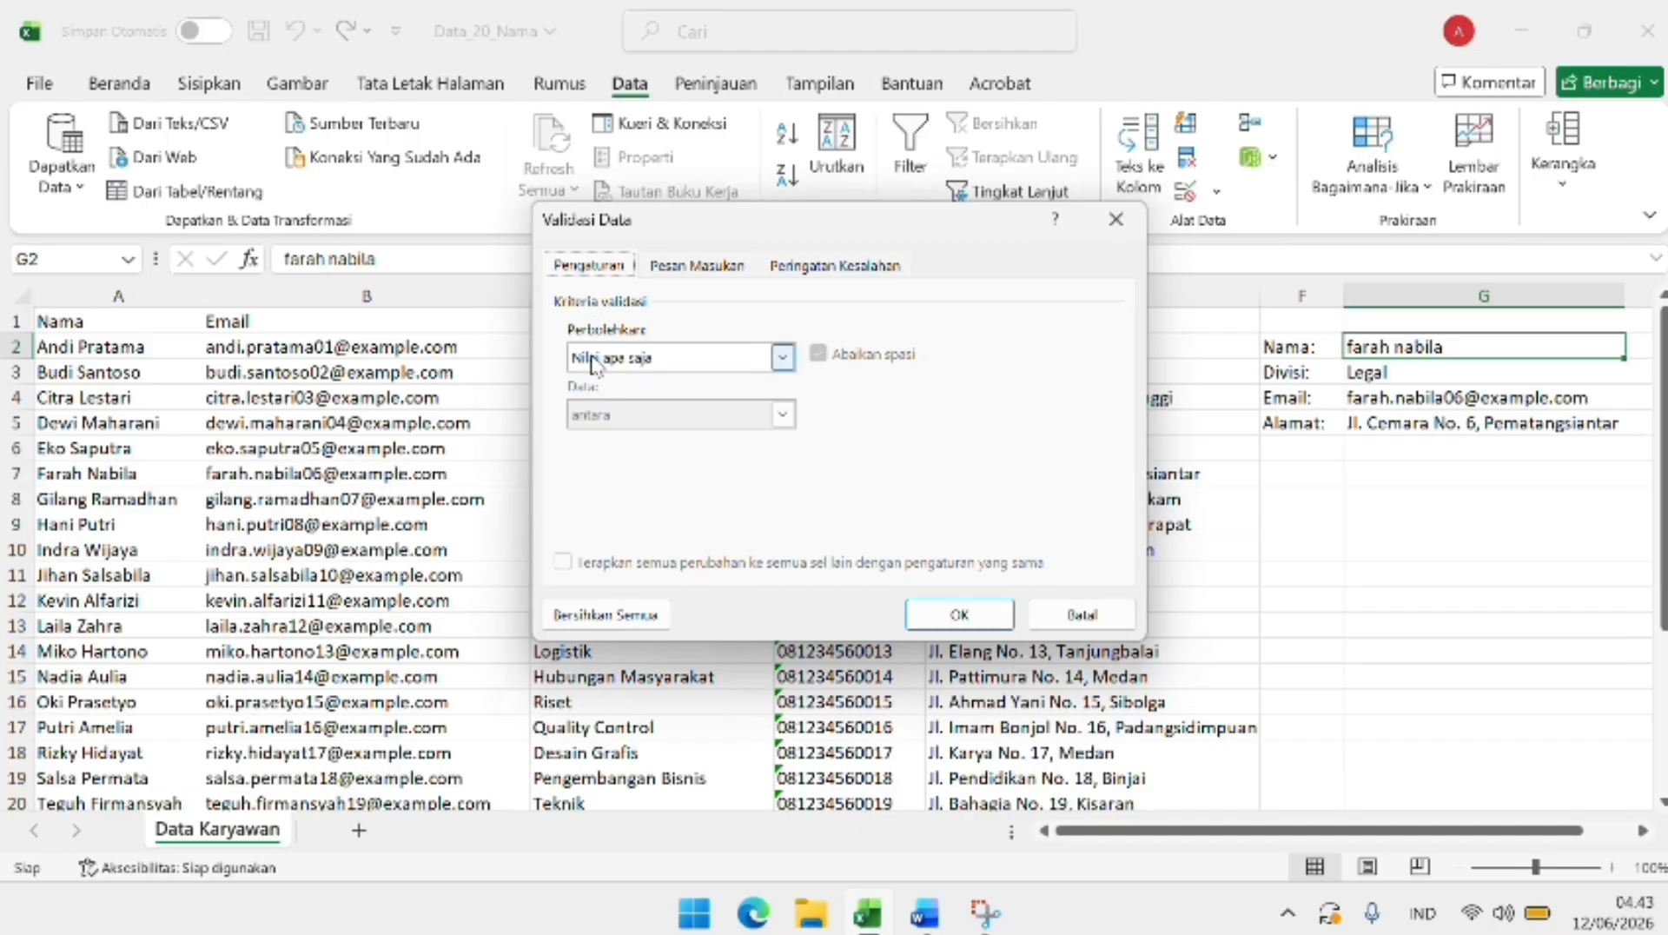
{"action": "left_click", "coordinate": [783, 369]}
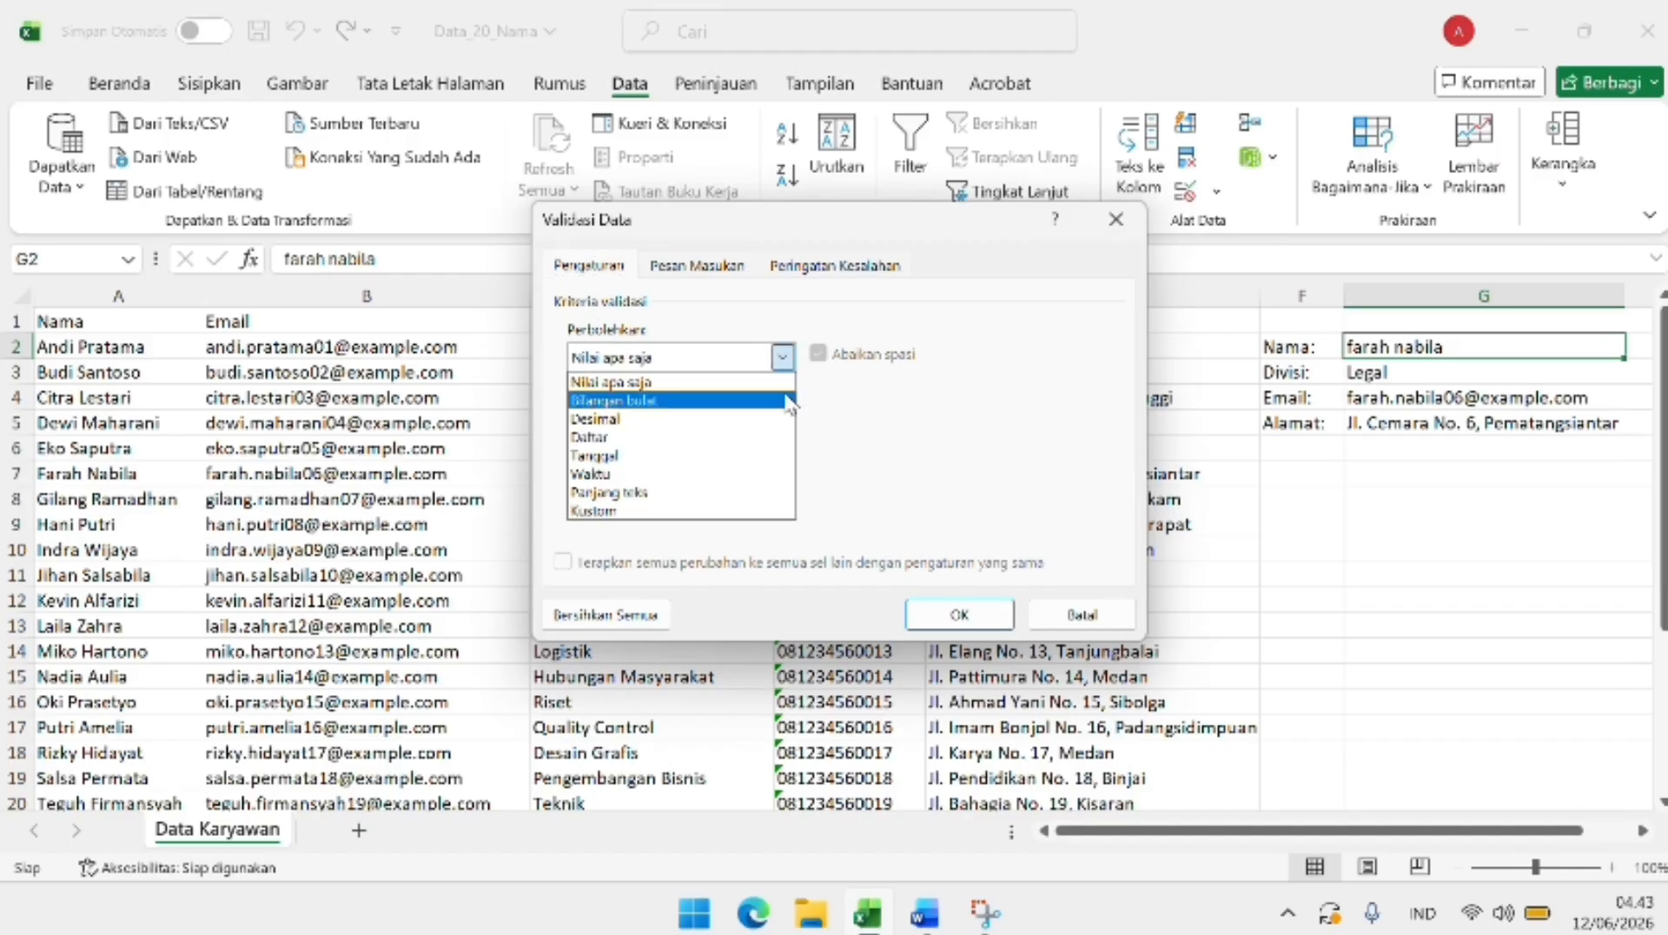
{"action": "left_click", "coordinate": [661, 437]}
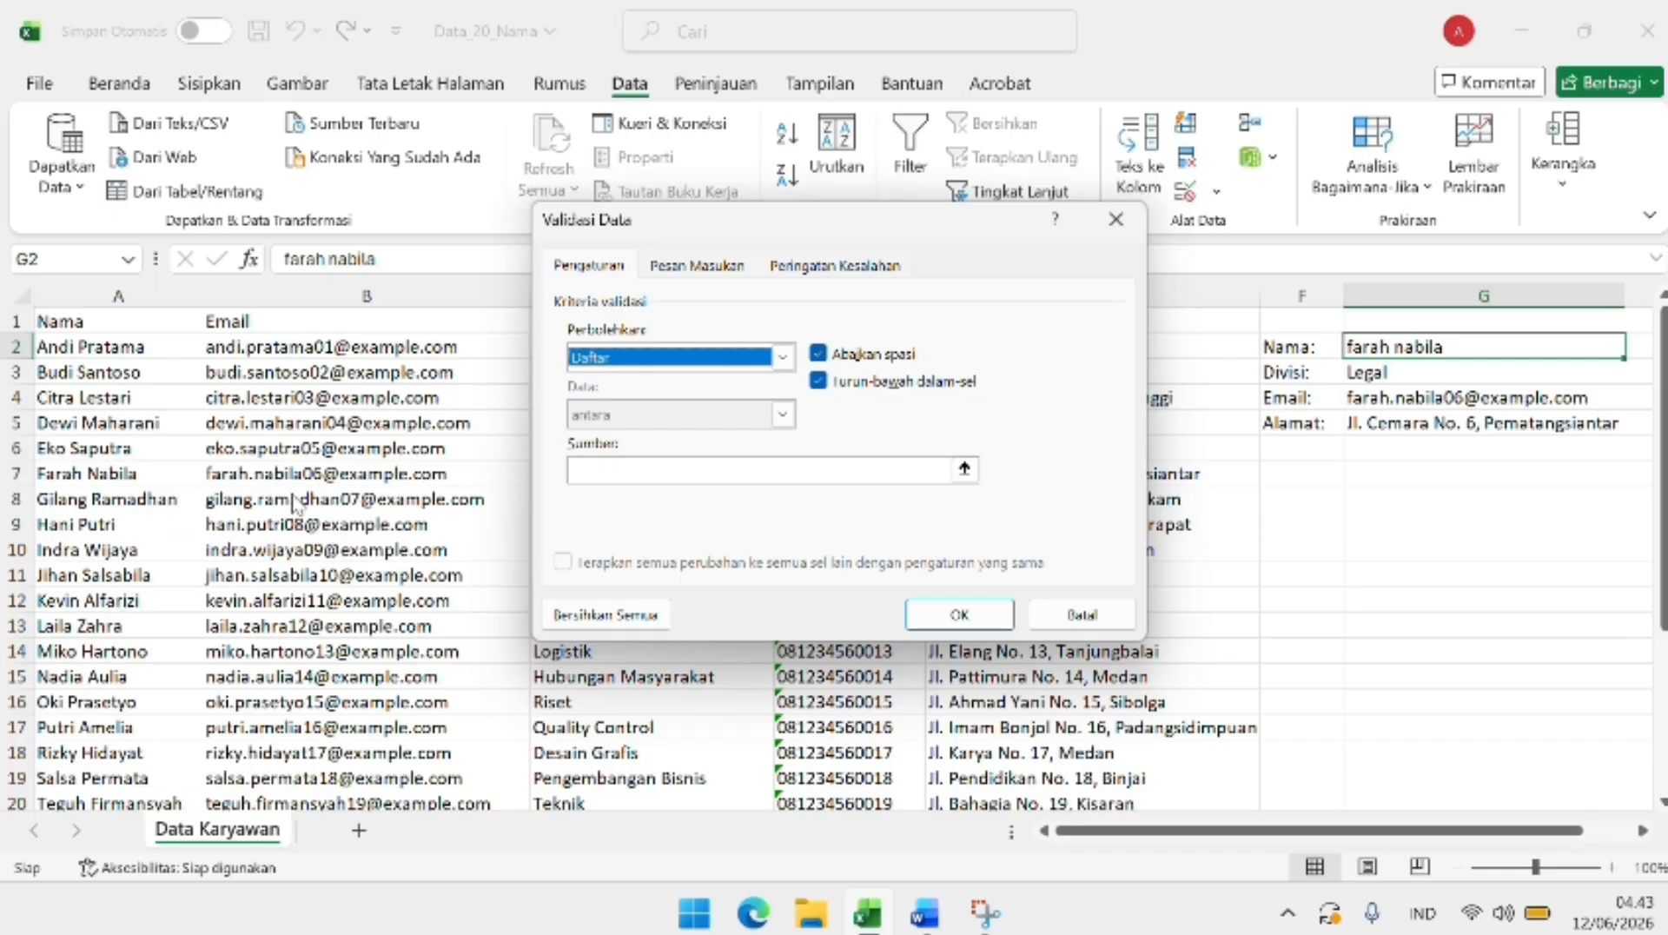
{"action": "left_click", "coordinate": [965, 474]}
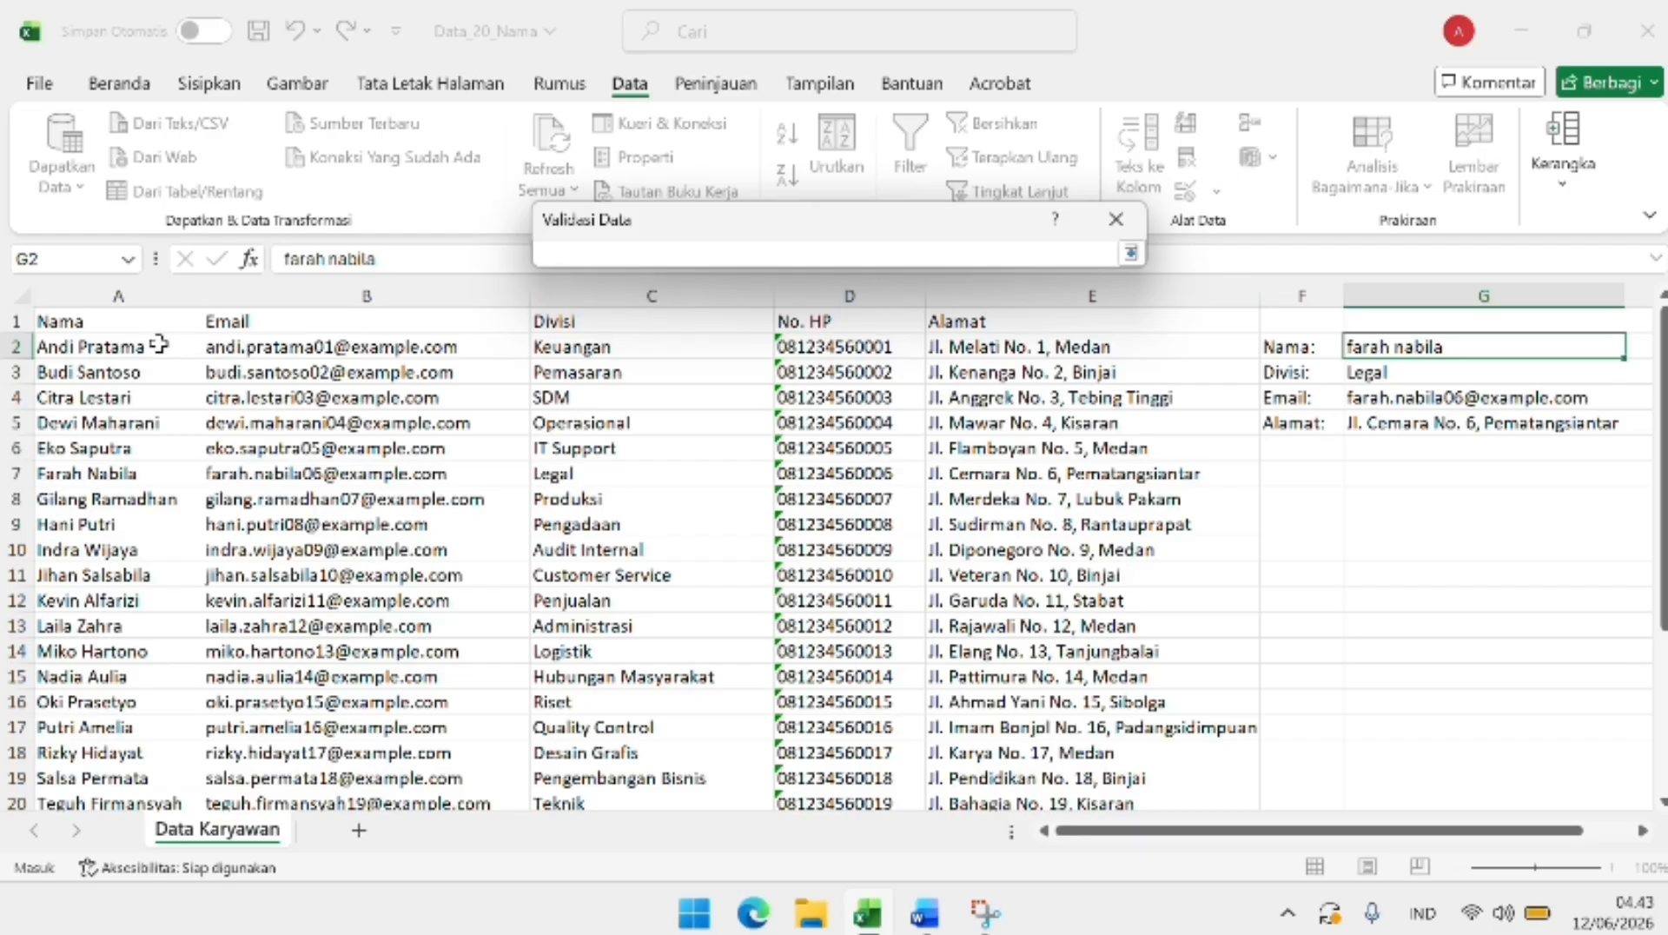
{"action": "left_click_drag", "start_coordinate": [158, 344], "coordinate": [172, 756]}
{"action": "scroll", "coordinate": [352, 613], "scroll_direction": "up", "scroll_amount": 1}
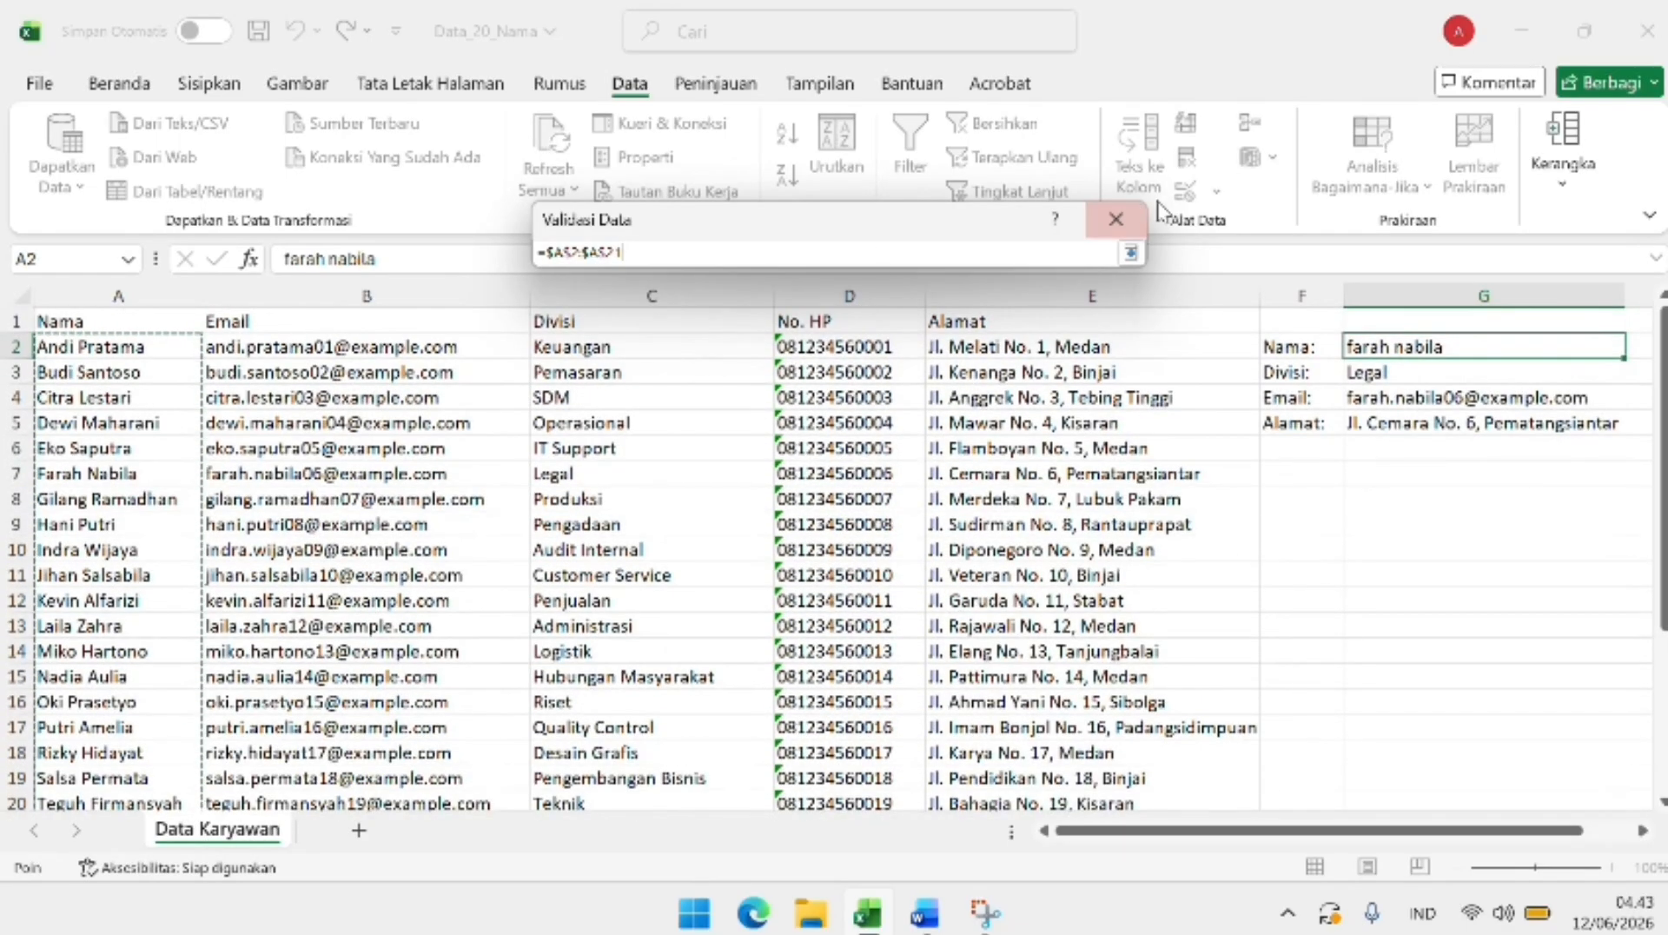
{"action": "left_click", "coordinate": [1142, 259]}
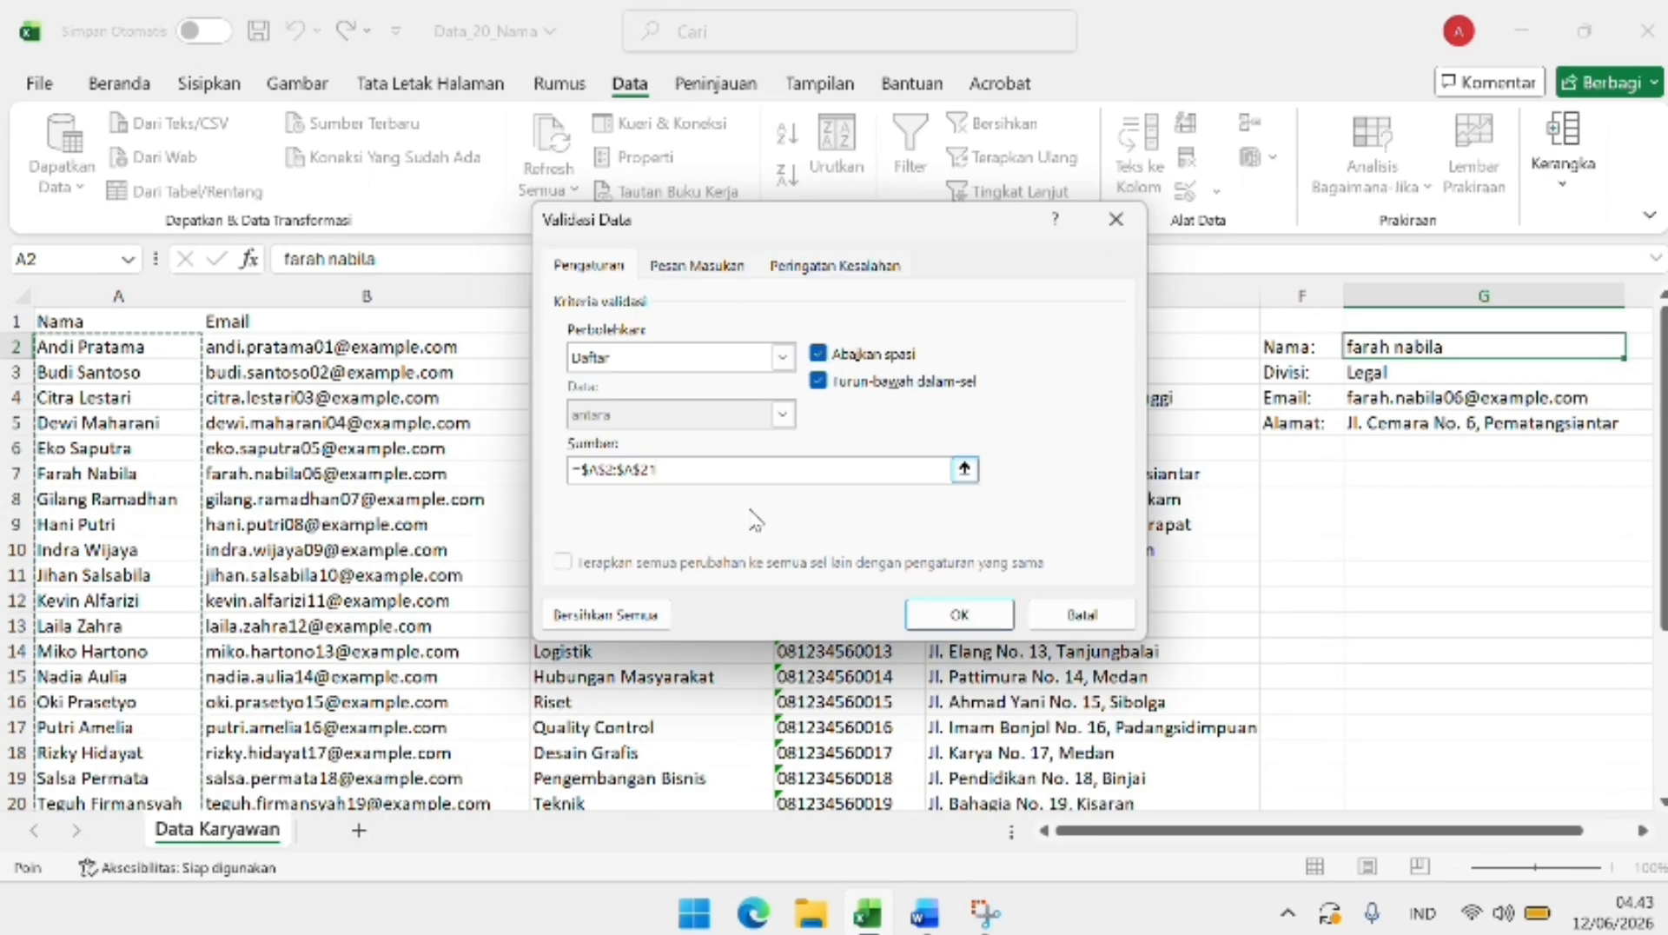
{"action": "left_click", "coordinate": [959, 615]}
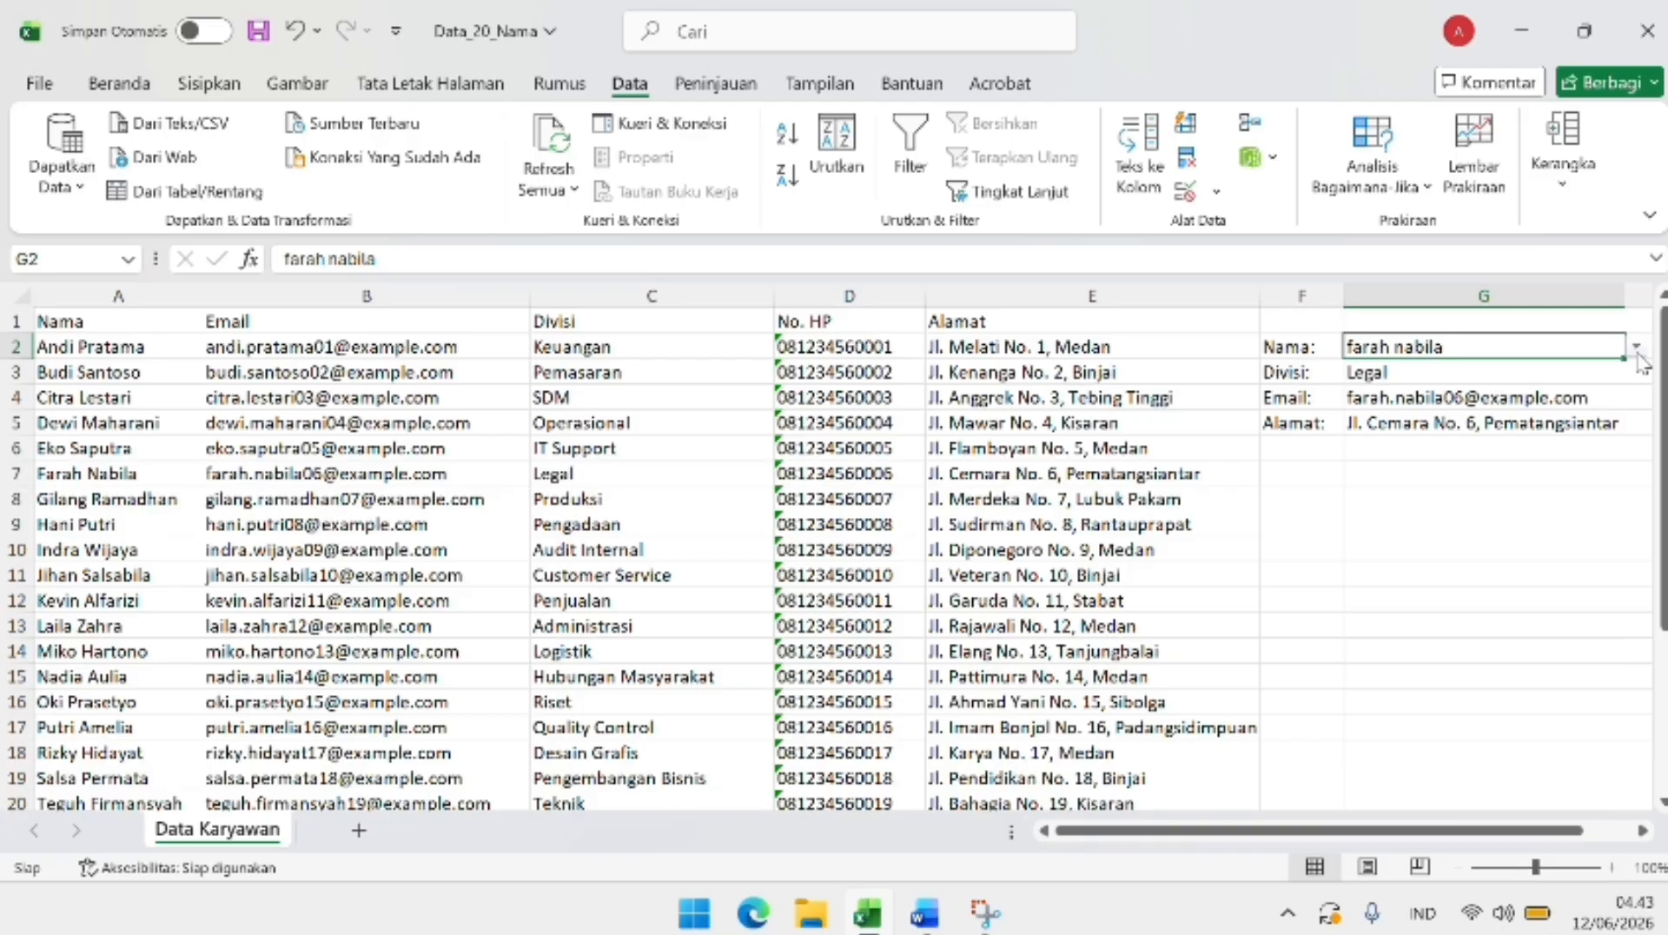
Pick other employees from G2's dropdown, ending on one in Pemasaran, then switch to Word
{"action": "left_click", "coordinate": [1637, 348]}
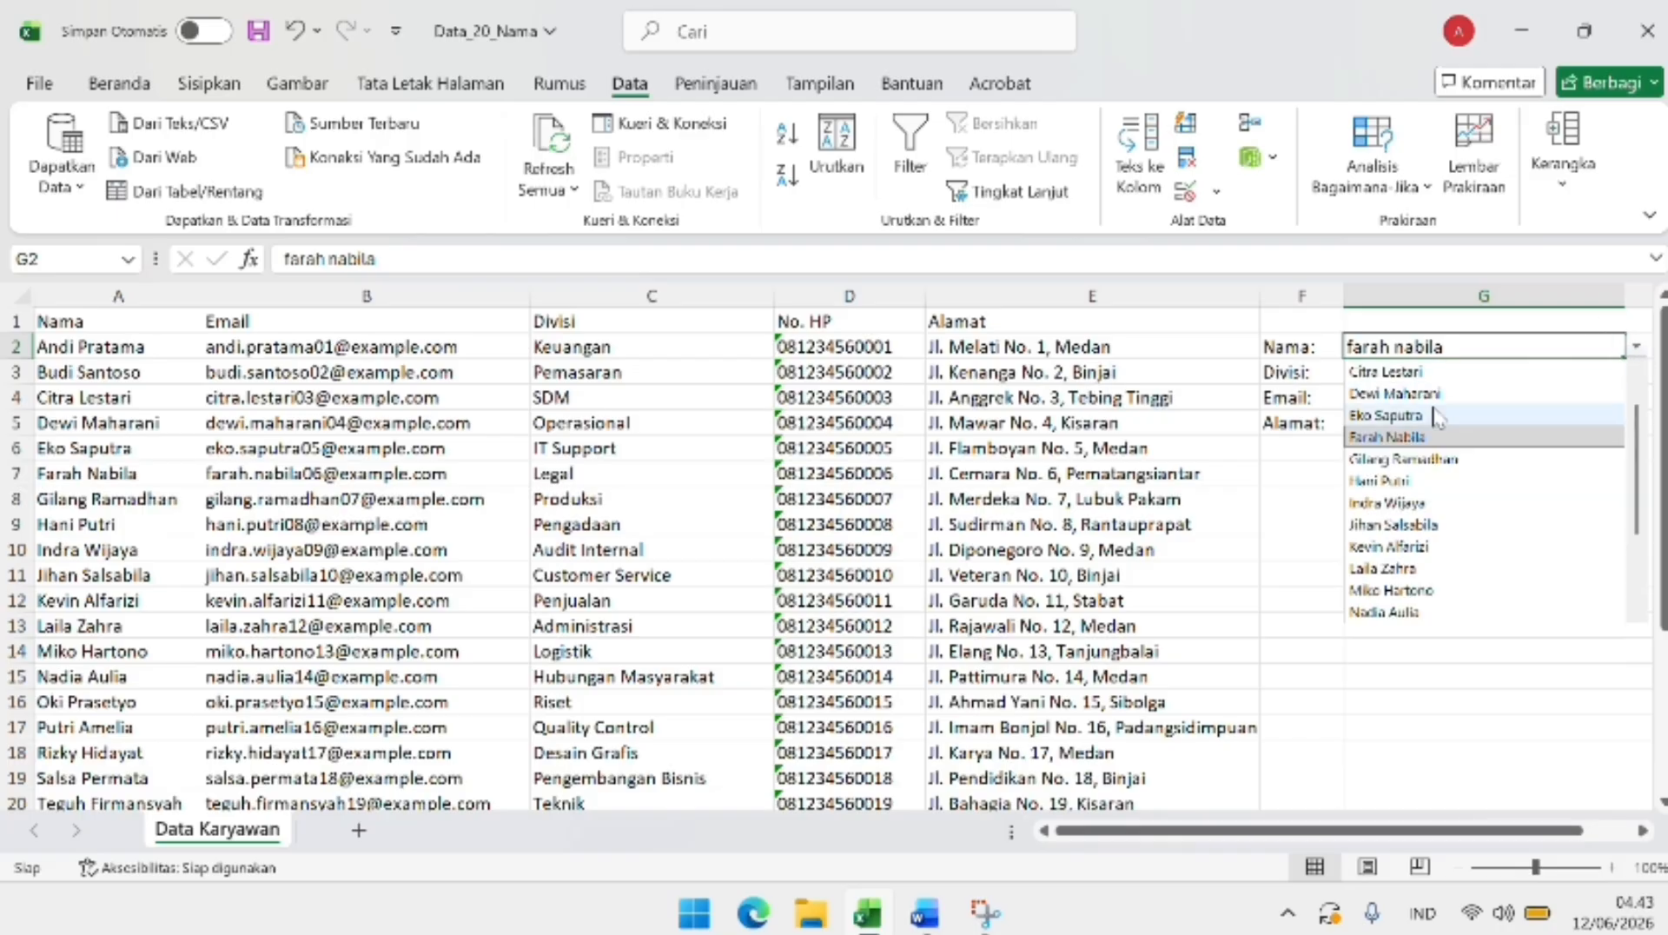
{"action": "scroll", "coordinate": [1435, 413], "scroll_direction": "down", "scroll_amount": 3}
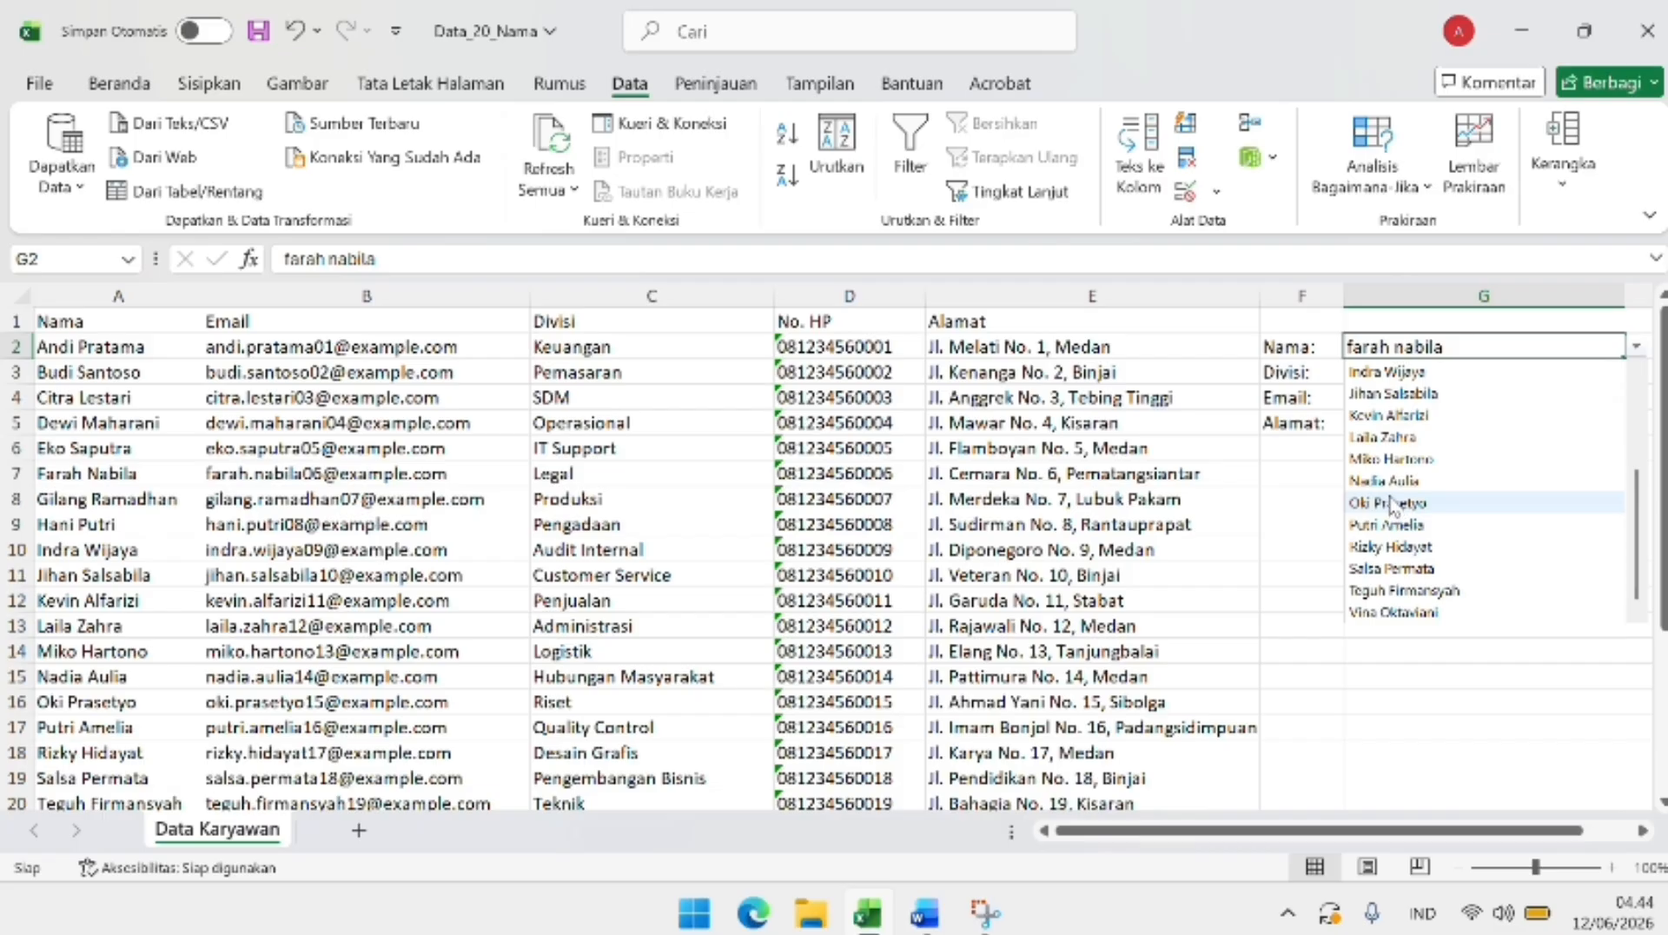
{"action": "left_click", "coordinate": [1393, 439]}
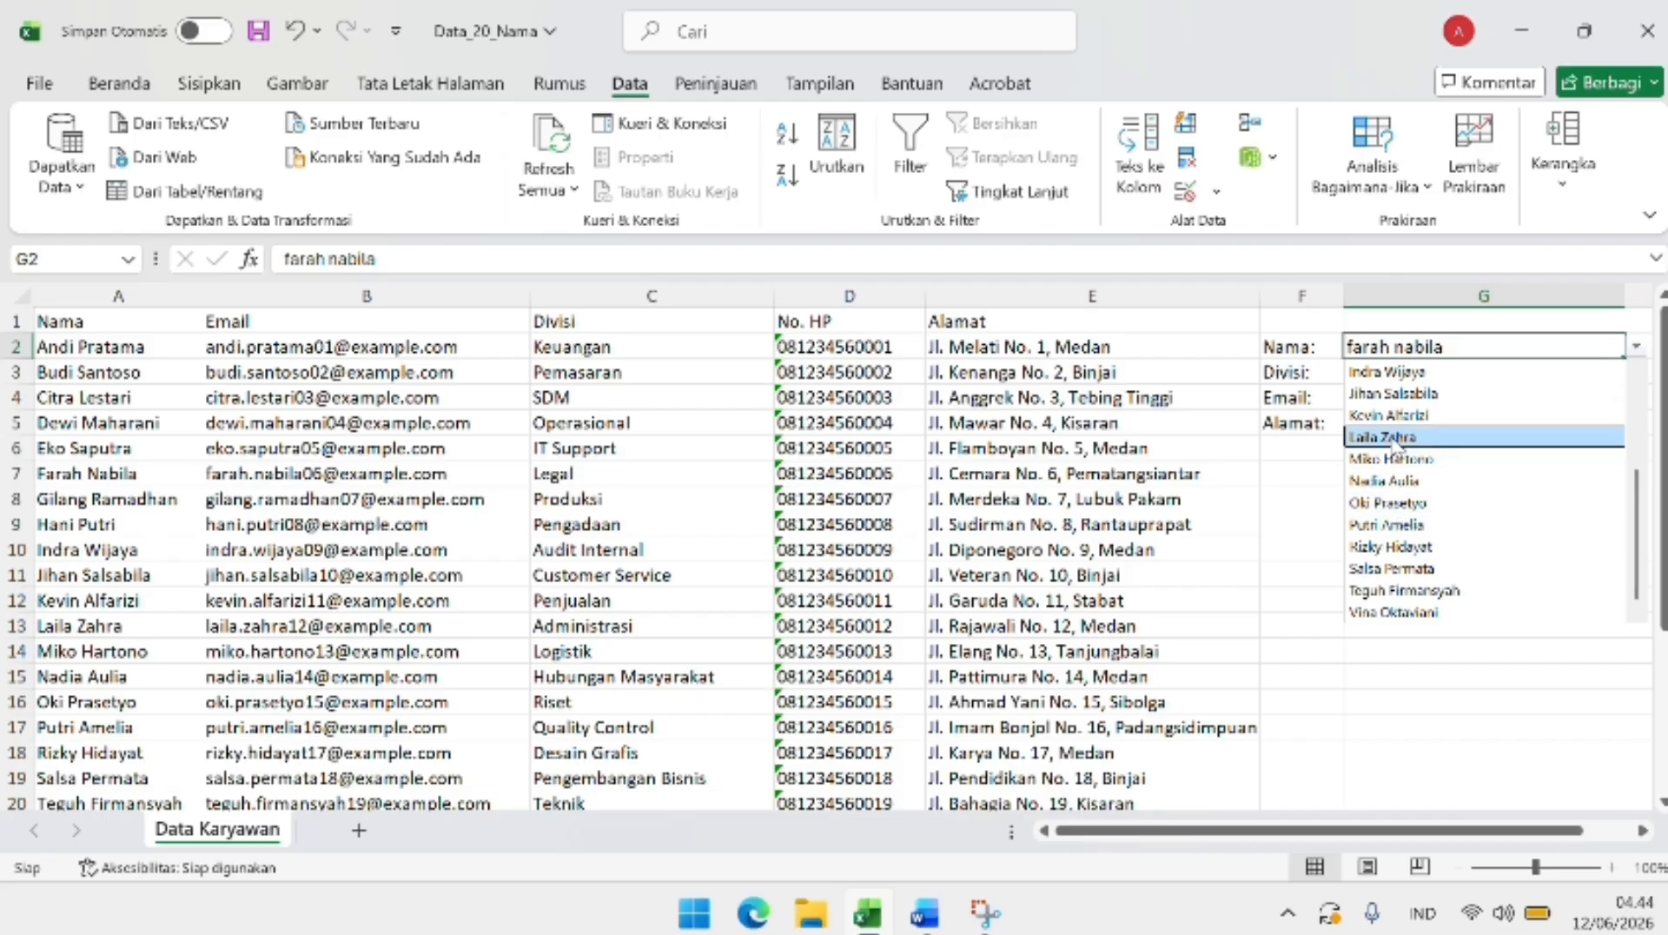
{"action": "left_click", "coordinate": [1393, 439]}
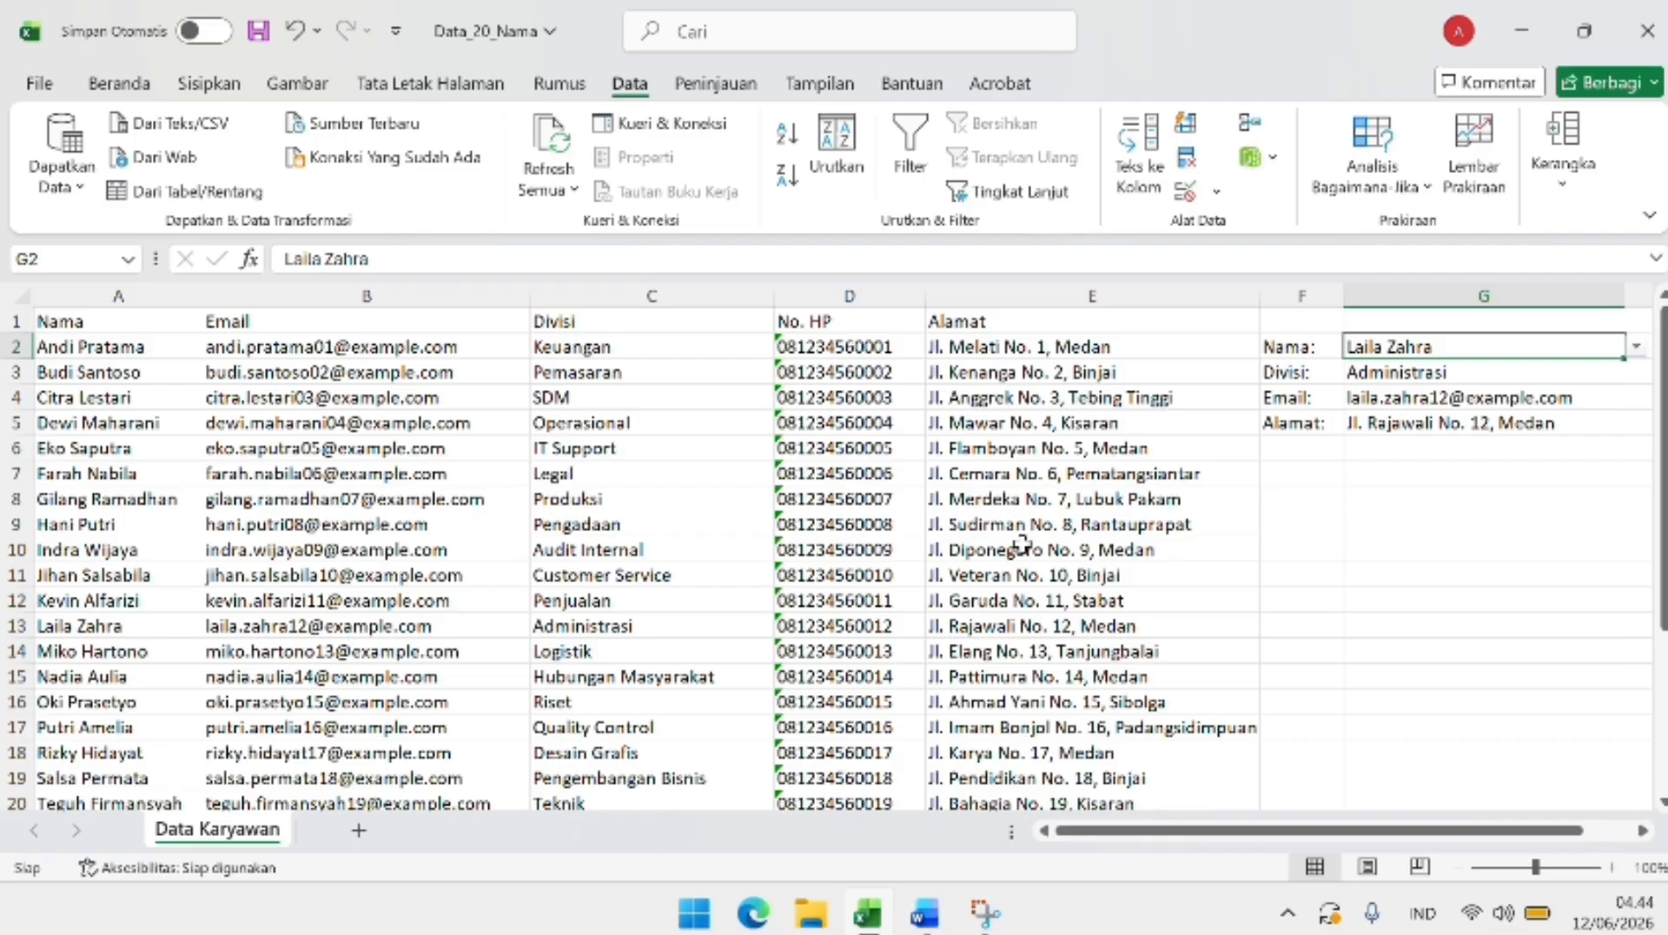
{"action": "left_click", "coordinate": [1635, 348]}
{"action": "left_click", "coordinate": [1390, 394]}
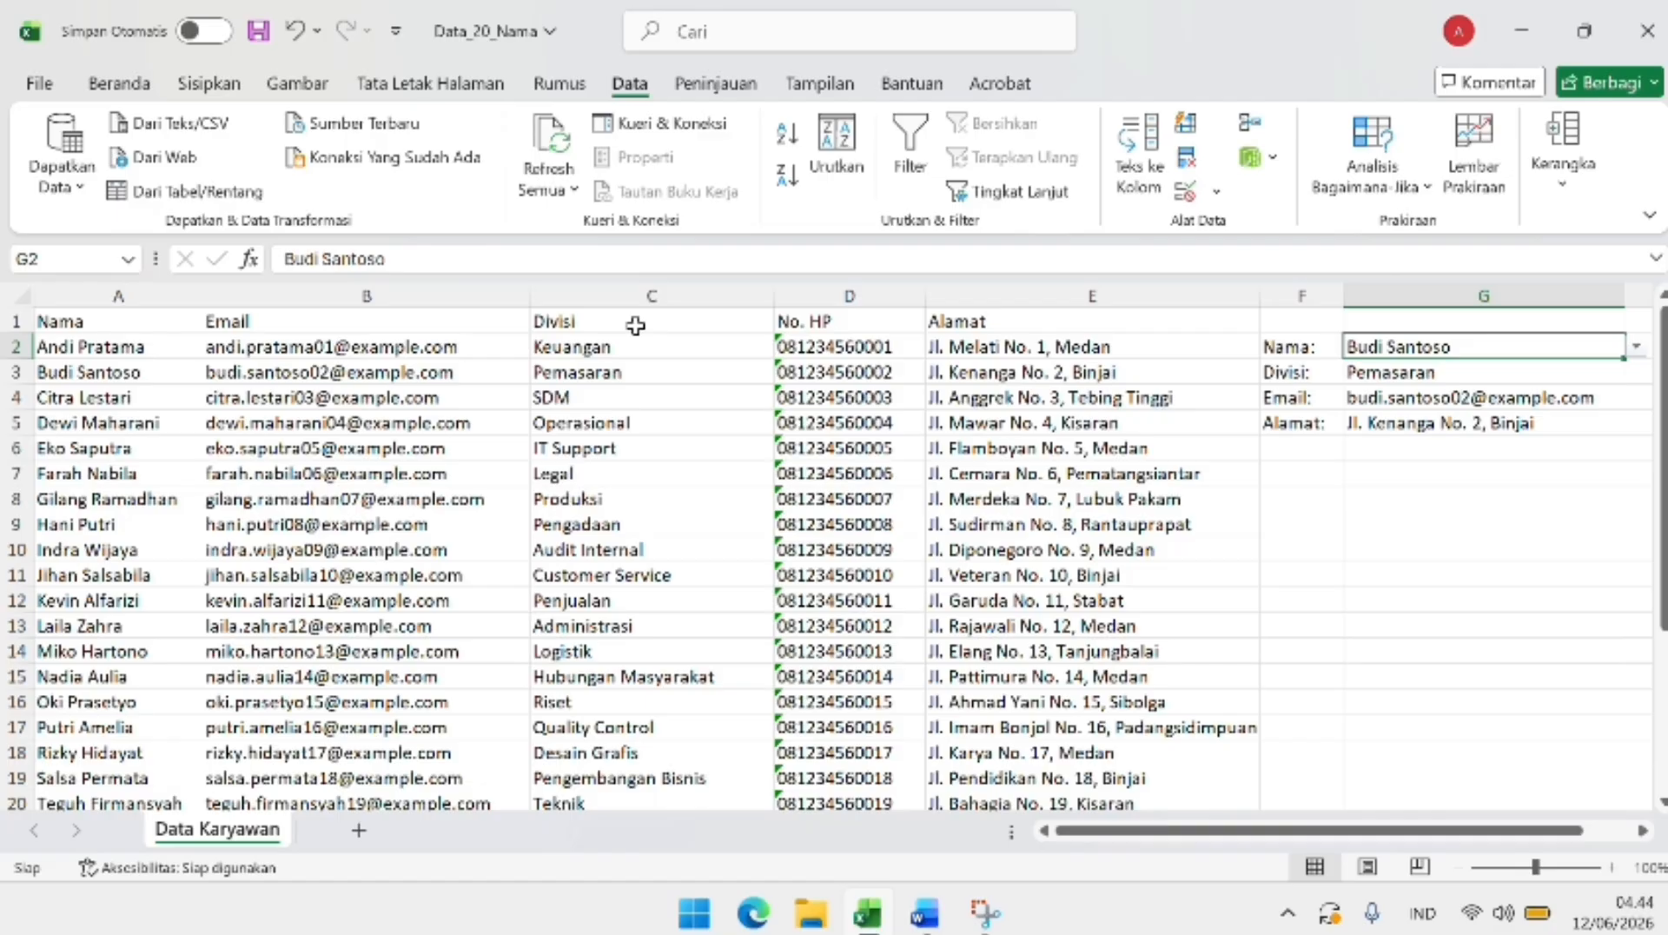
{"action": "left_click", "coordinate": [925, 913]}
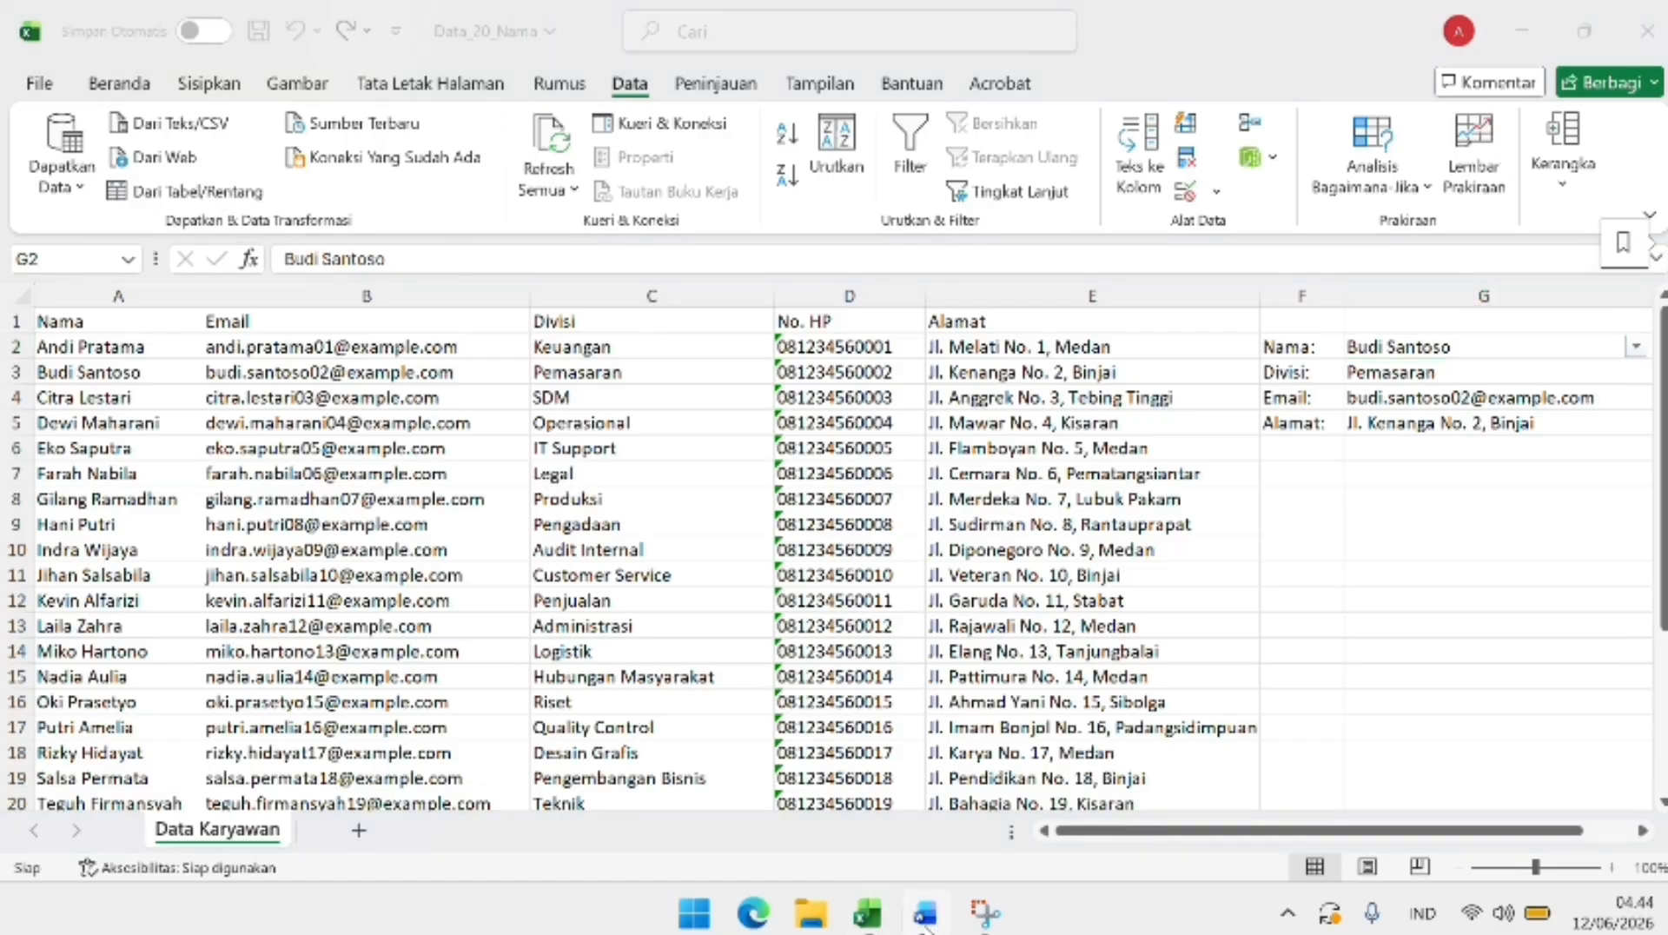
{"action": "left_click", "coordinate": [565, 688]}
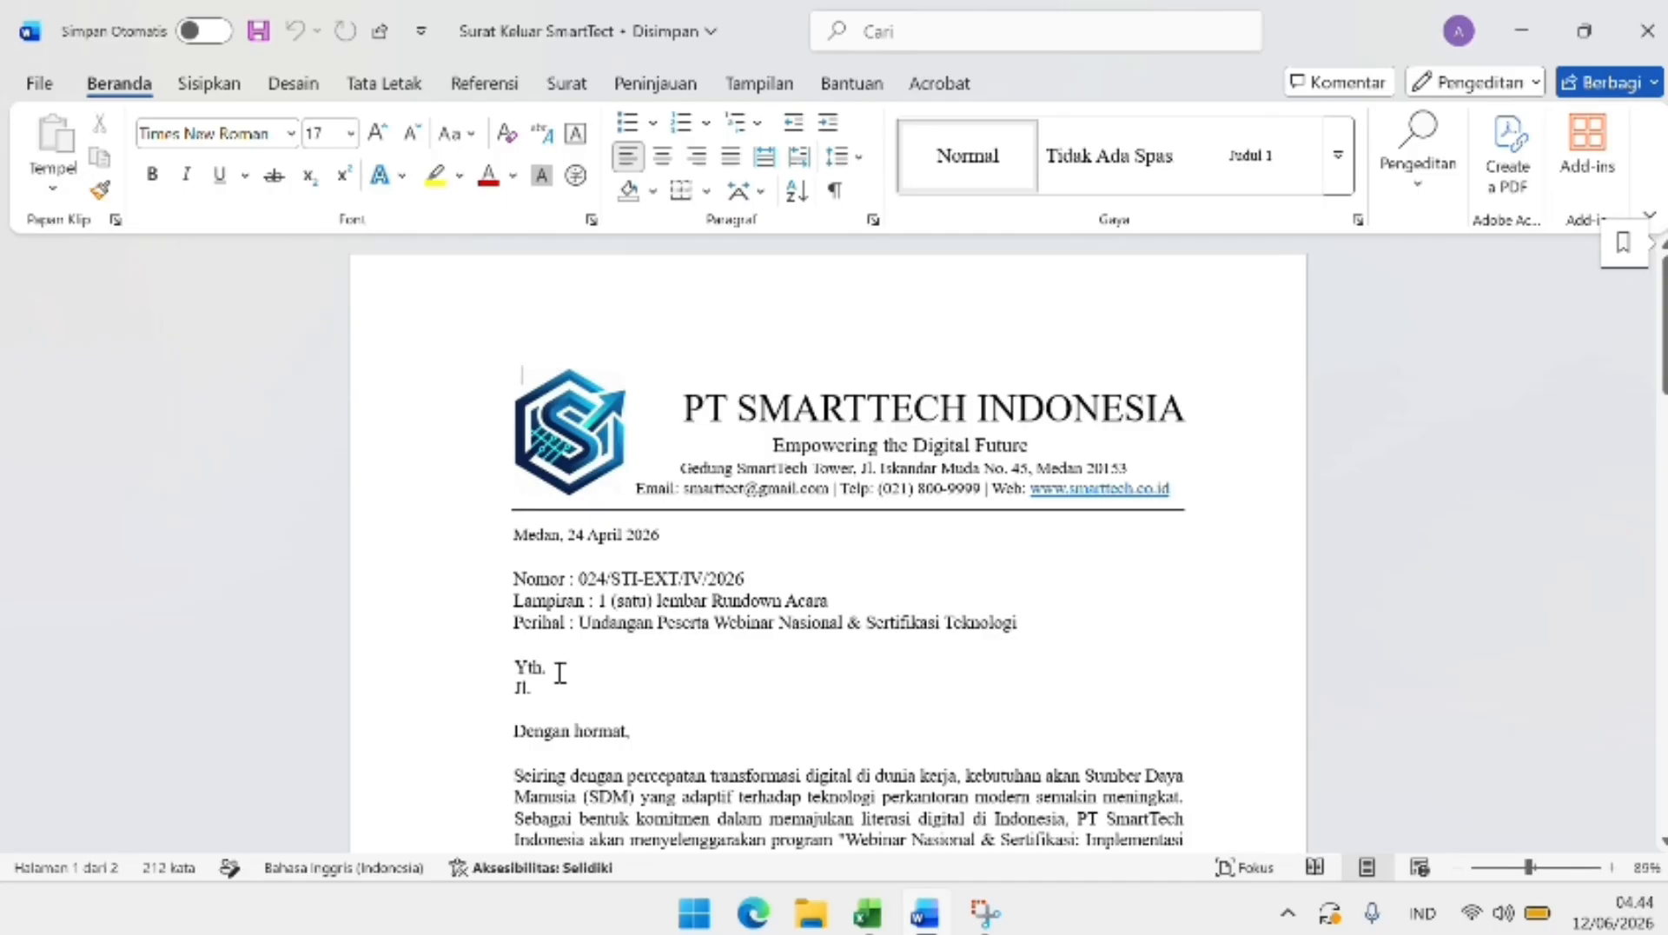
{"action": "scroll", "coordinate": [618, 676], "scroll_direction": "down", "scroll_amount": 2}
{"action": "scroll", "coordinate": [672, 616], "scroll_direction": "down", "scroll_amount": 1}
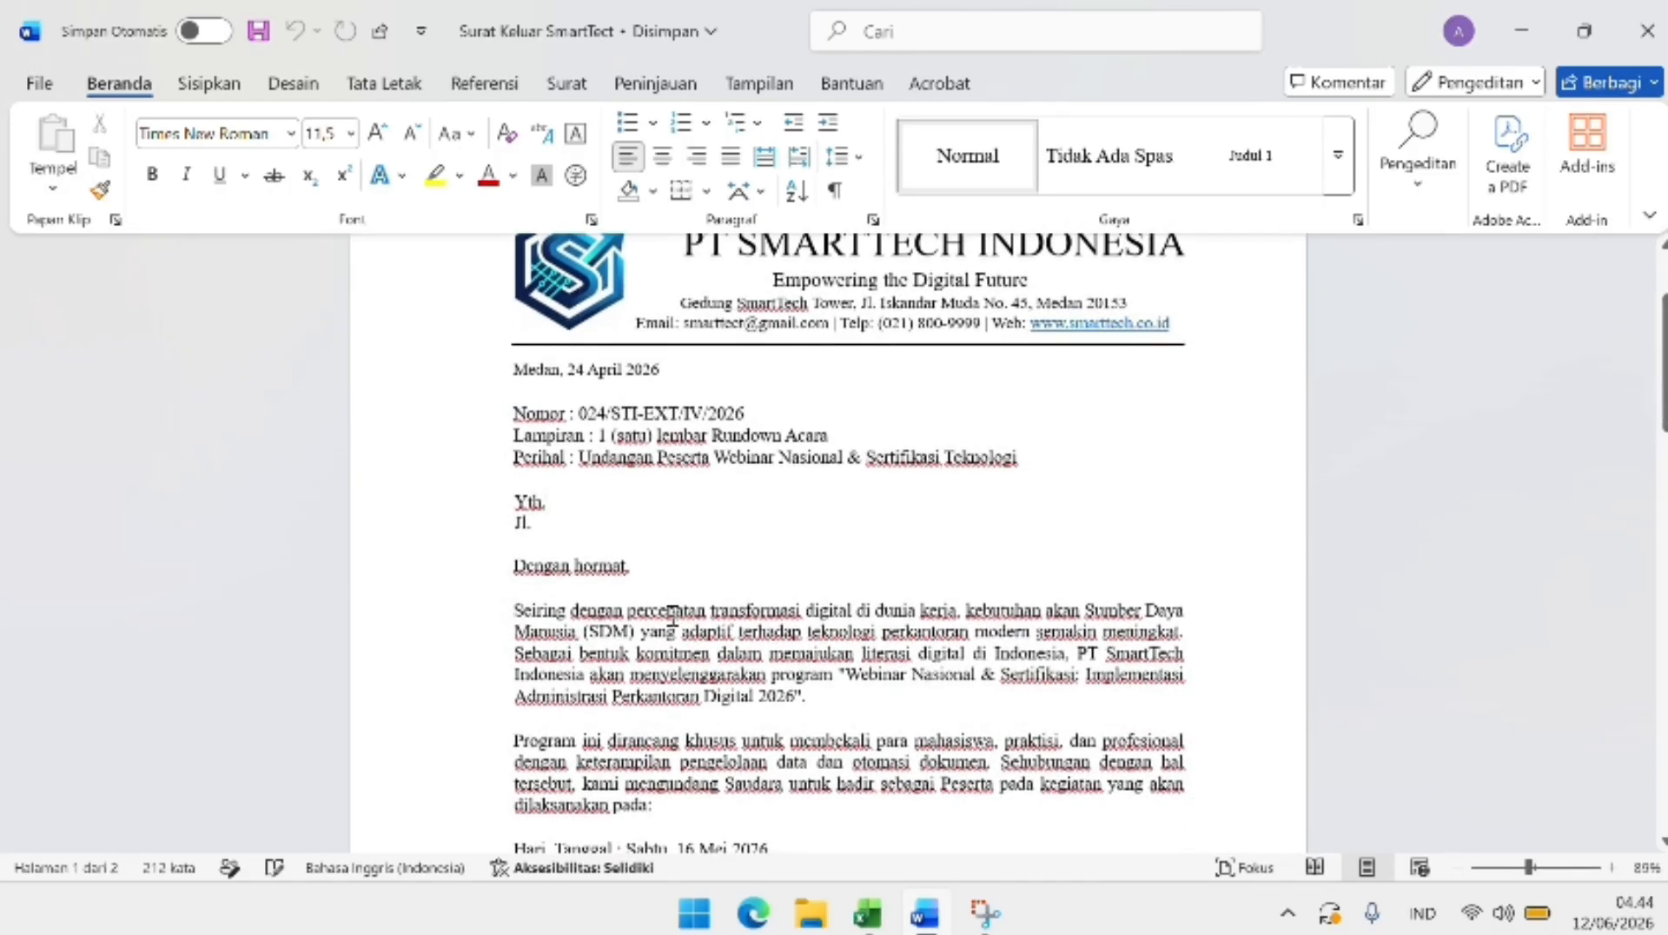
{"action": "scroll", "coordinate": [673, 616], "scroll_direction": "up", "scroll_amount": 3}
{"action": "scroll", "coordinate": [652, 619], "scroll_direction": "down", "scroll_amount": 9}
{"action": "scroll", "coordinate": [644, 600], "scroll_direction": "down", "scroll_amount": 3}
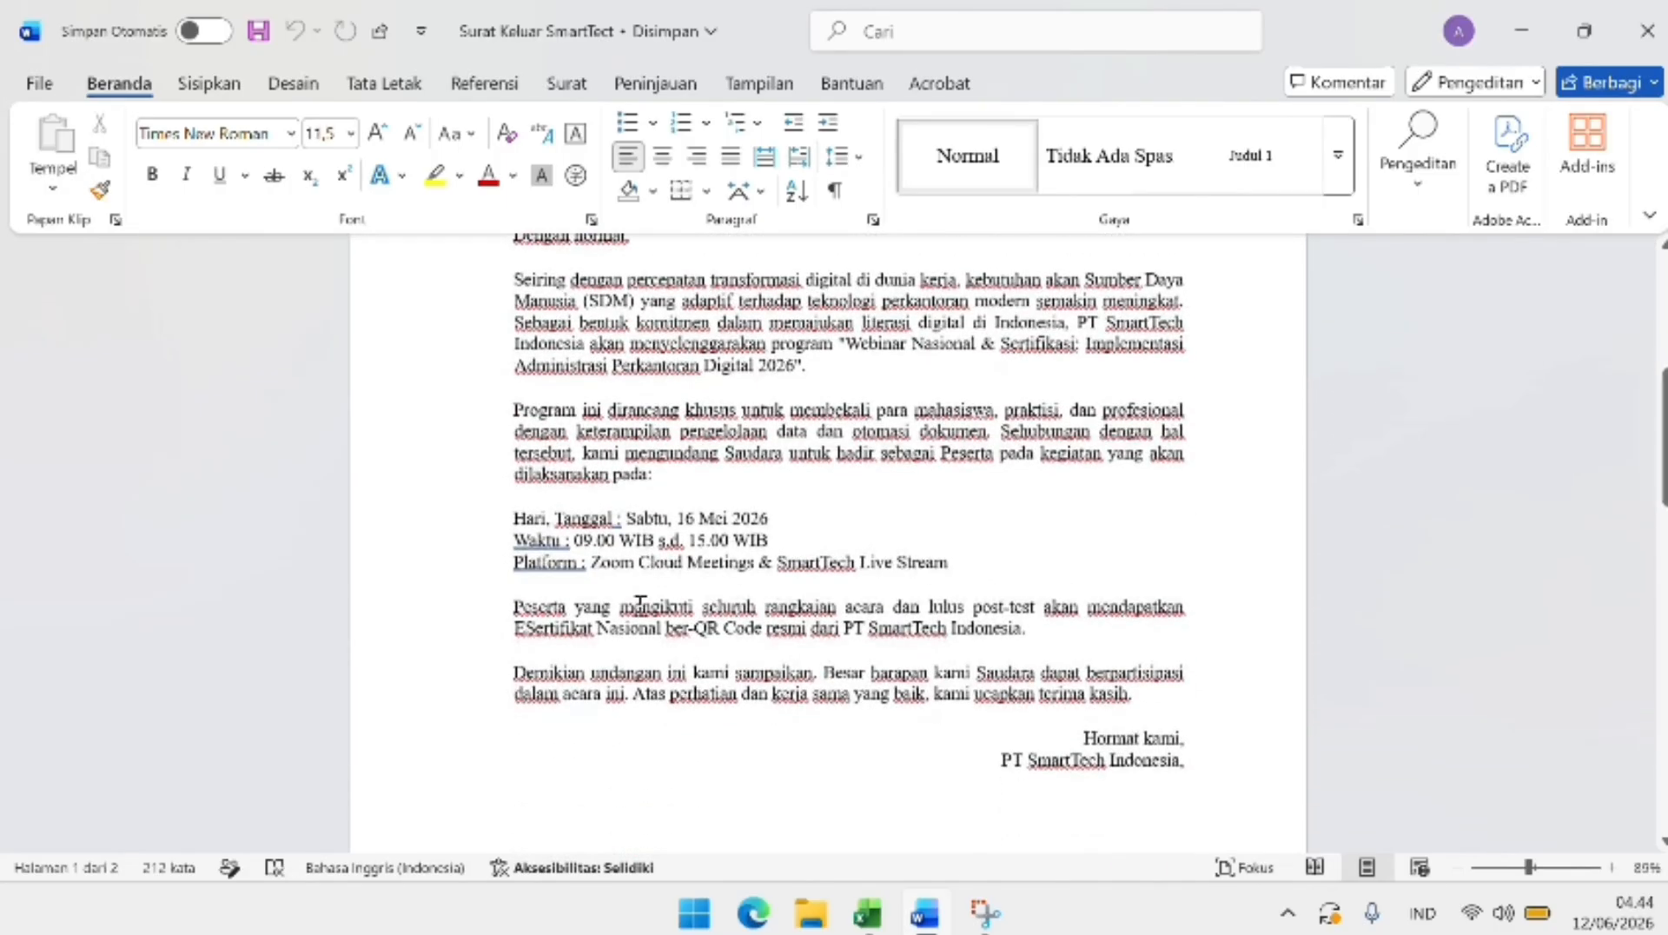
{"action": "scroll", "coordinate": [639, 599], "scroll_direction": "up", "scroll_amount": 7}
{"action": "scroll", "coordinate": [635, 599], "scroll_direction": "up", "scroll_amount": 2}
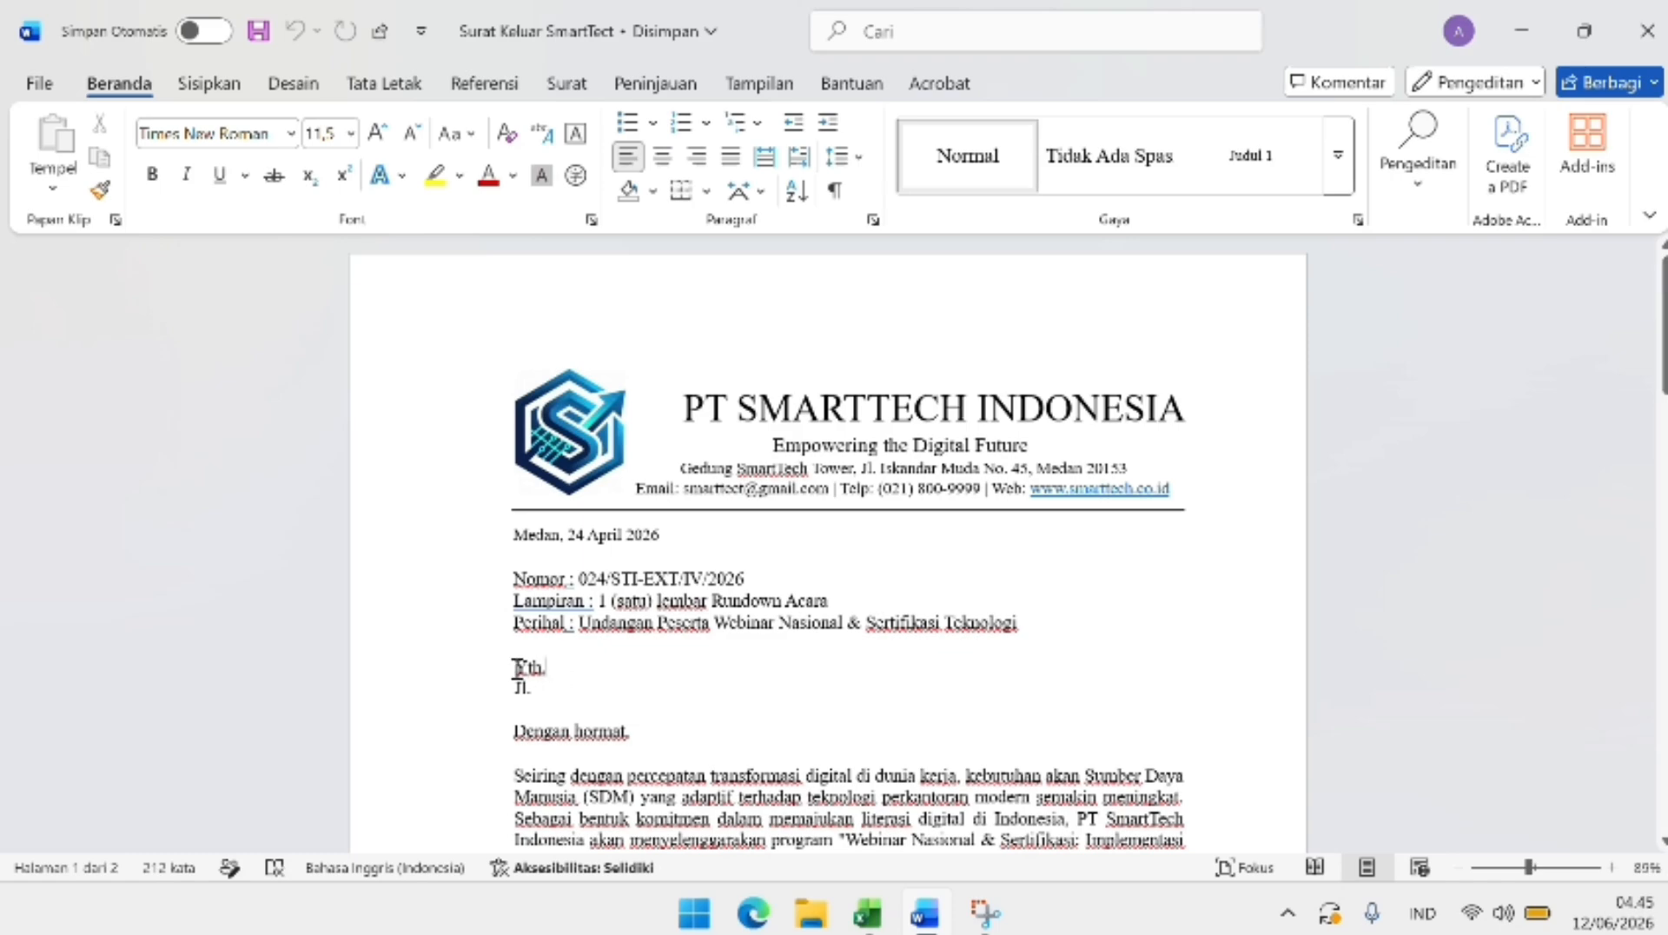
{"action": "left_click_drag", "start_coordinate": [517, 668], "coordinate": [618, 681]}
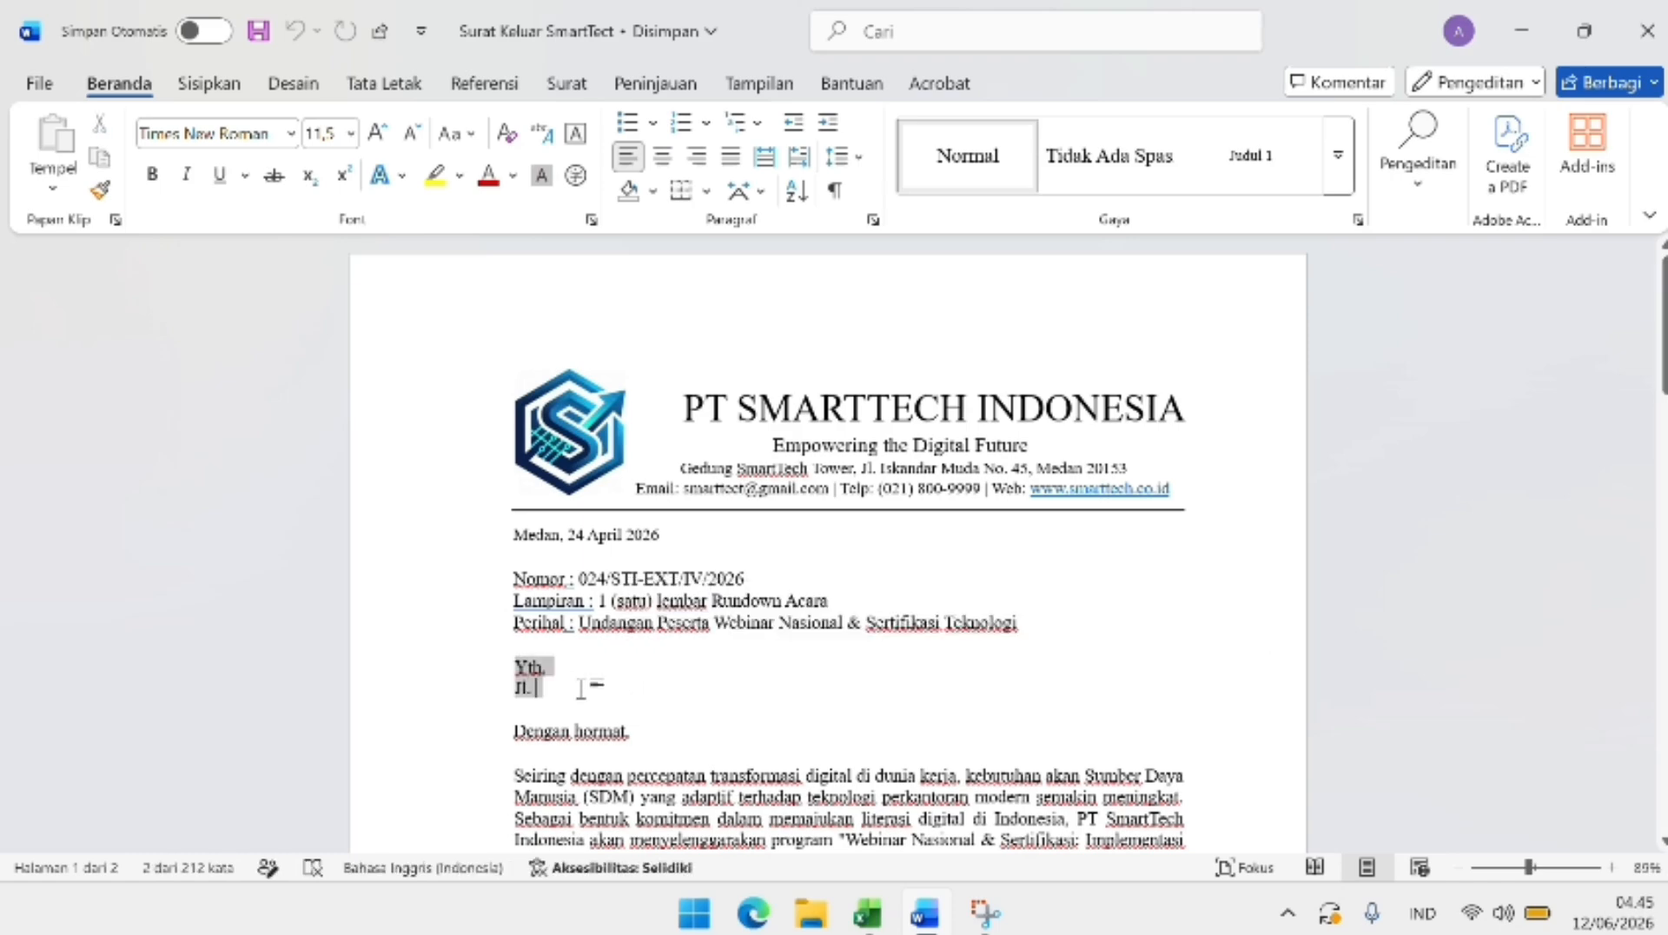
{"action": "left_click", "coordinate": [560, 673]}
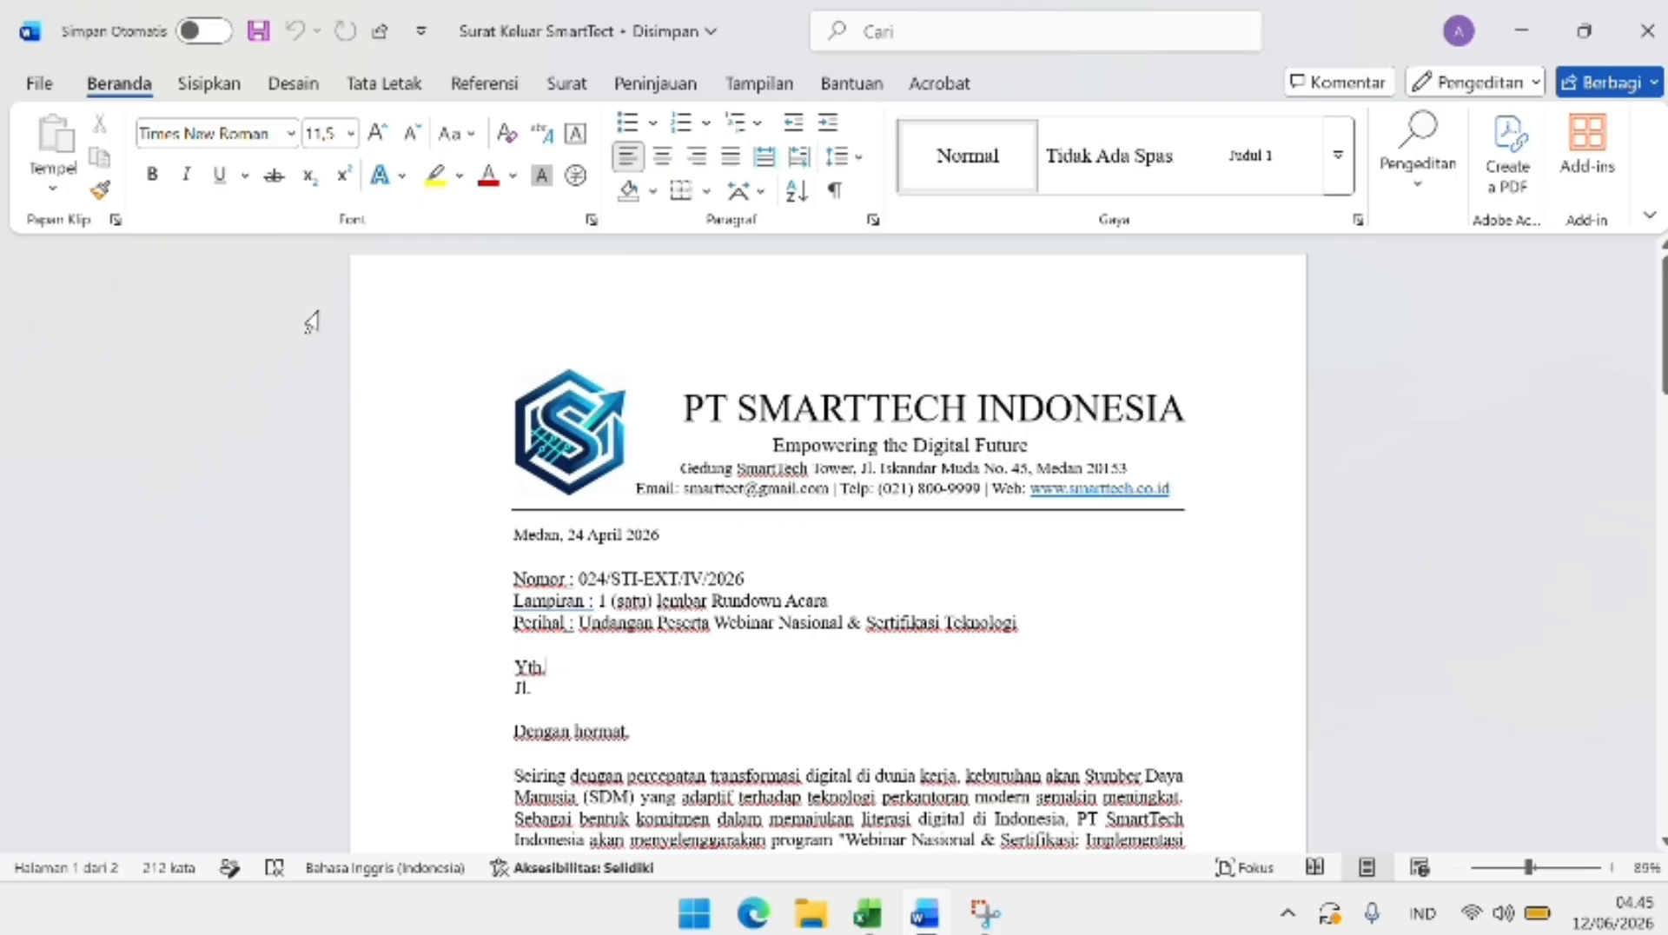
Link Sheet1$ of Data_1000_Orang_Final (1) from Documents as the mail-merge recipient list
{"action": "left_click", "coordinate": [566, 84]}
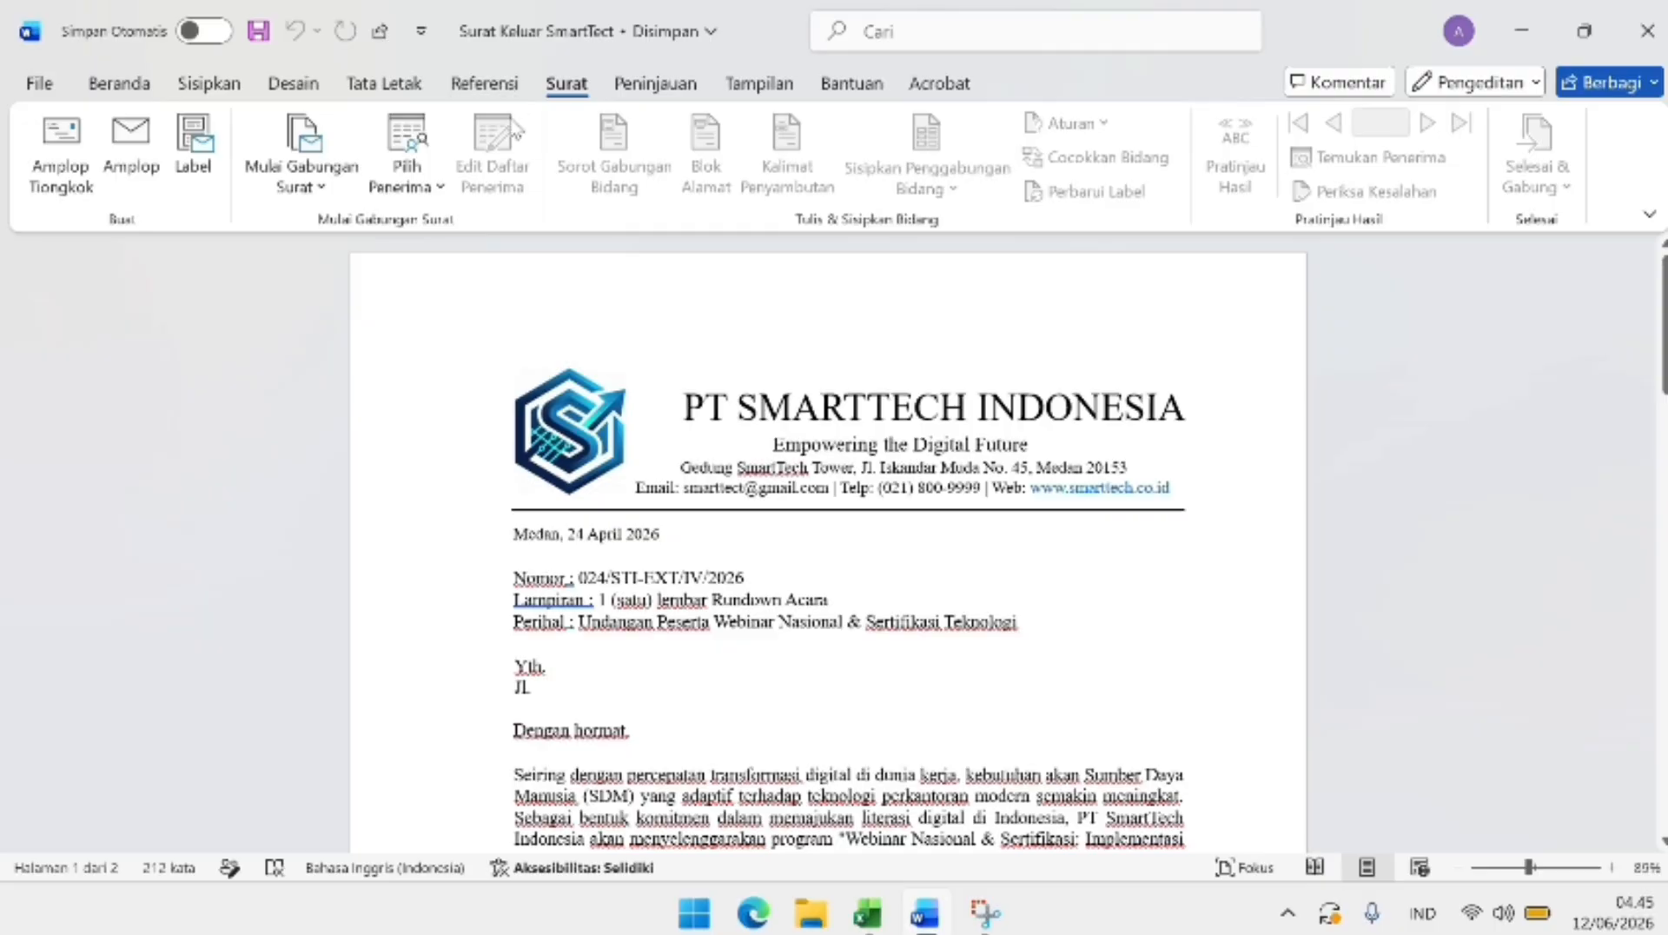
{"action": "left_click", "coordinate": [417, 180]}
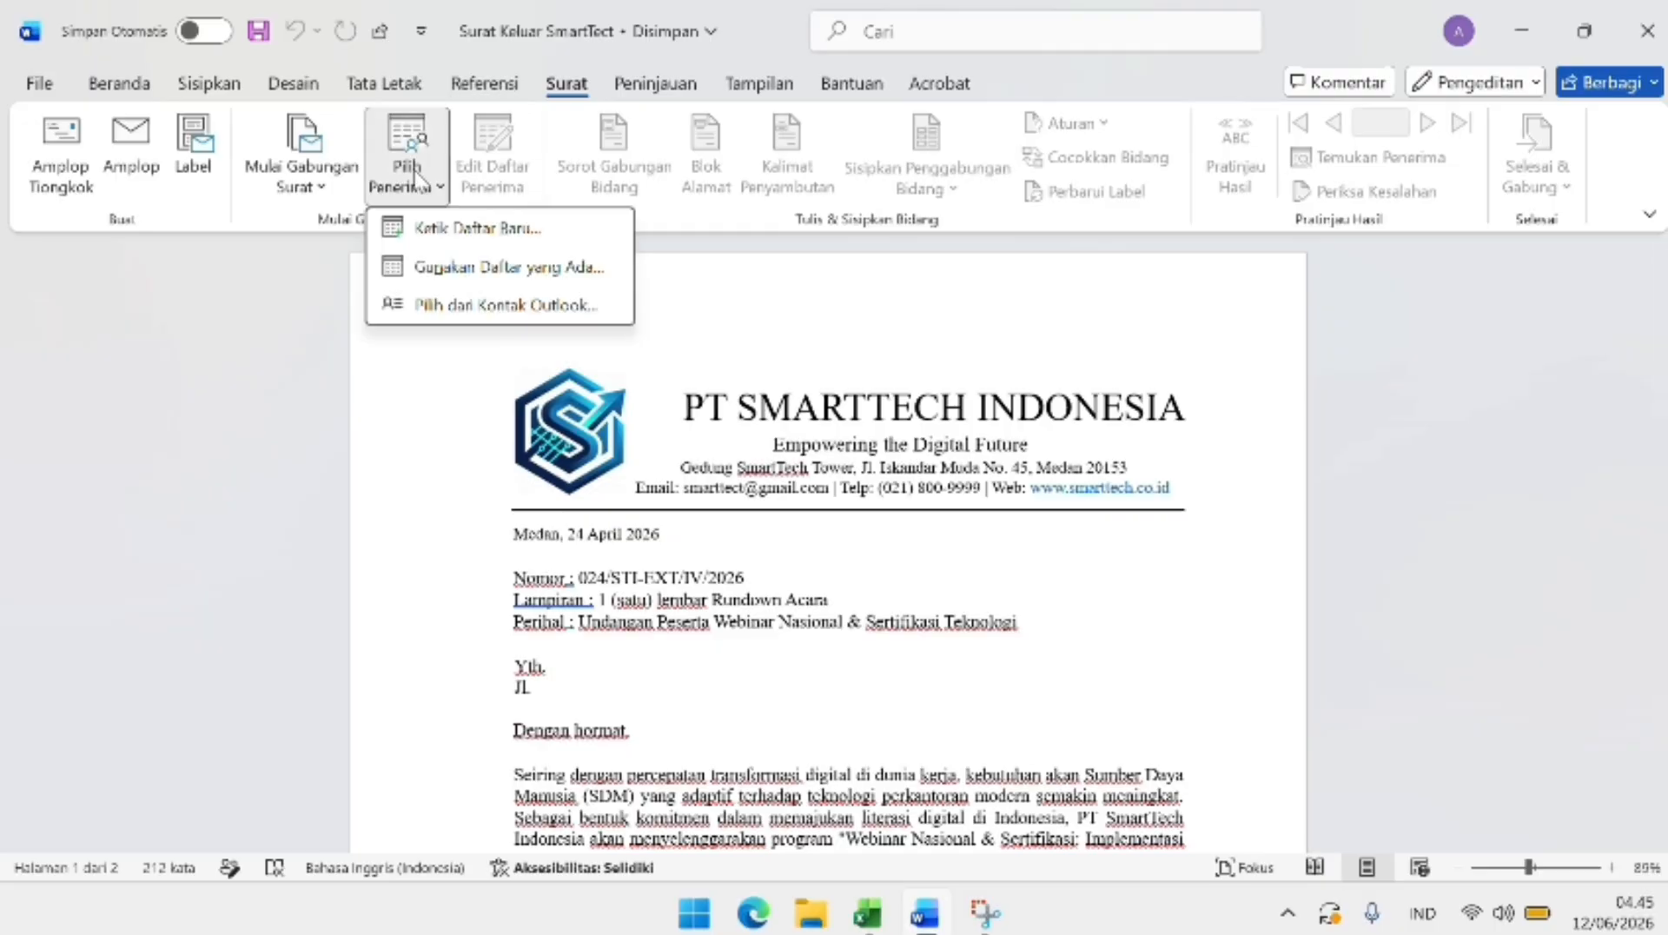
{"action": "left_click", "coordinate": [478, 273]}
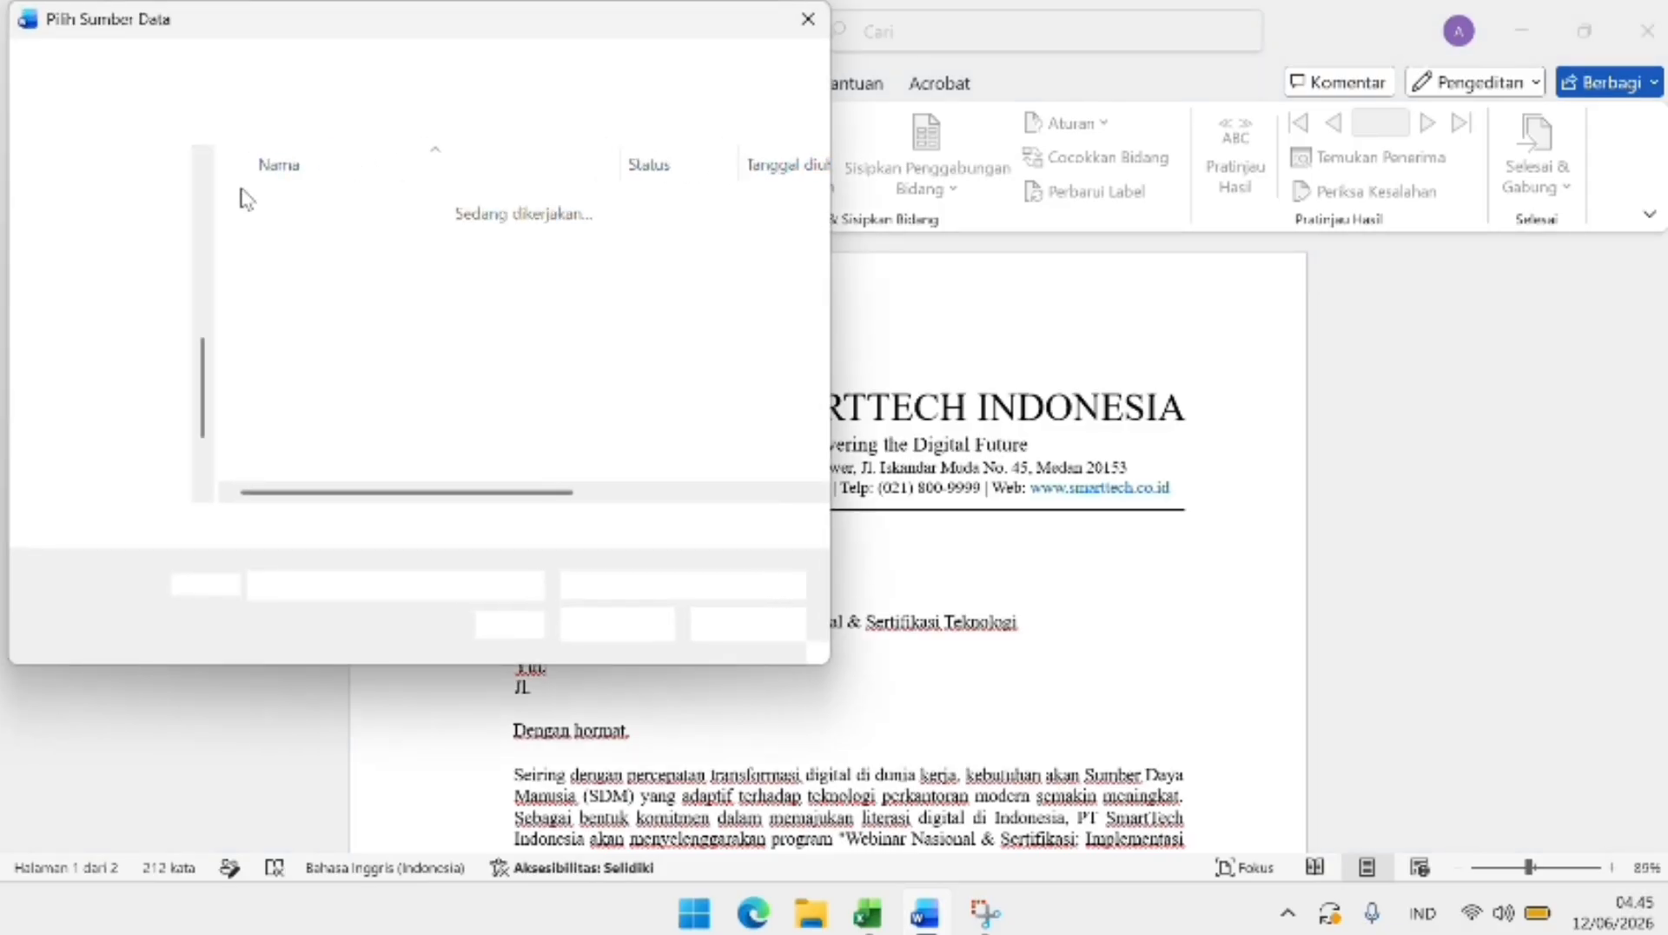
{"action": "scroll", "coordinate": [130, 252], "scroll_direction": "up", "scroll_amount": 5}
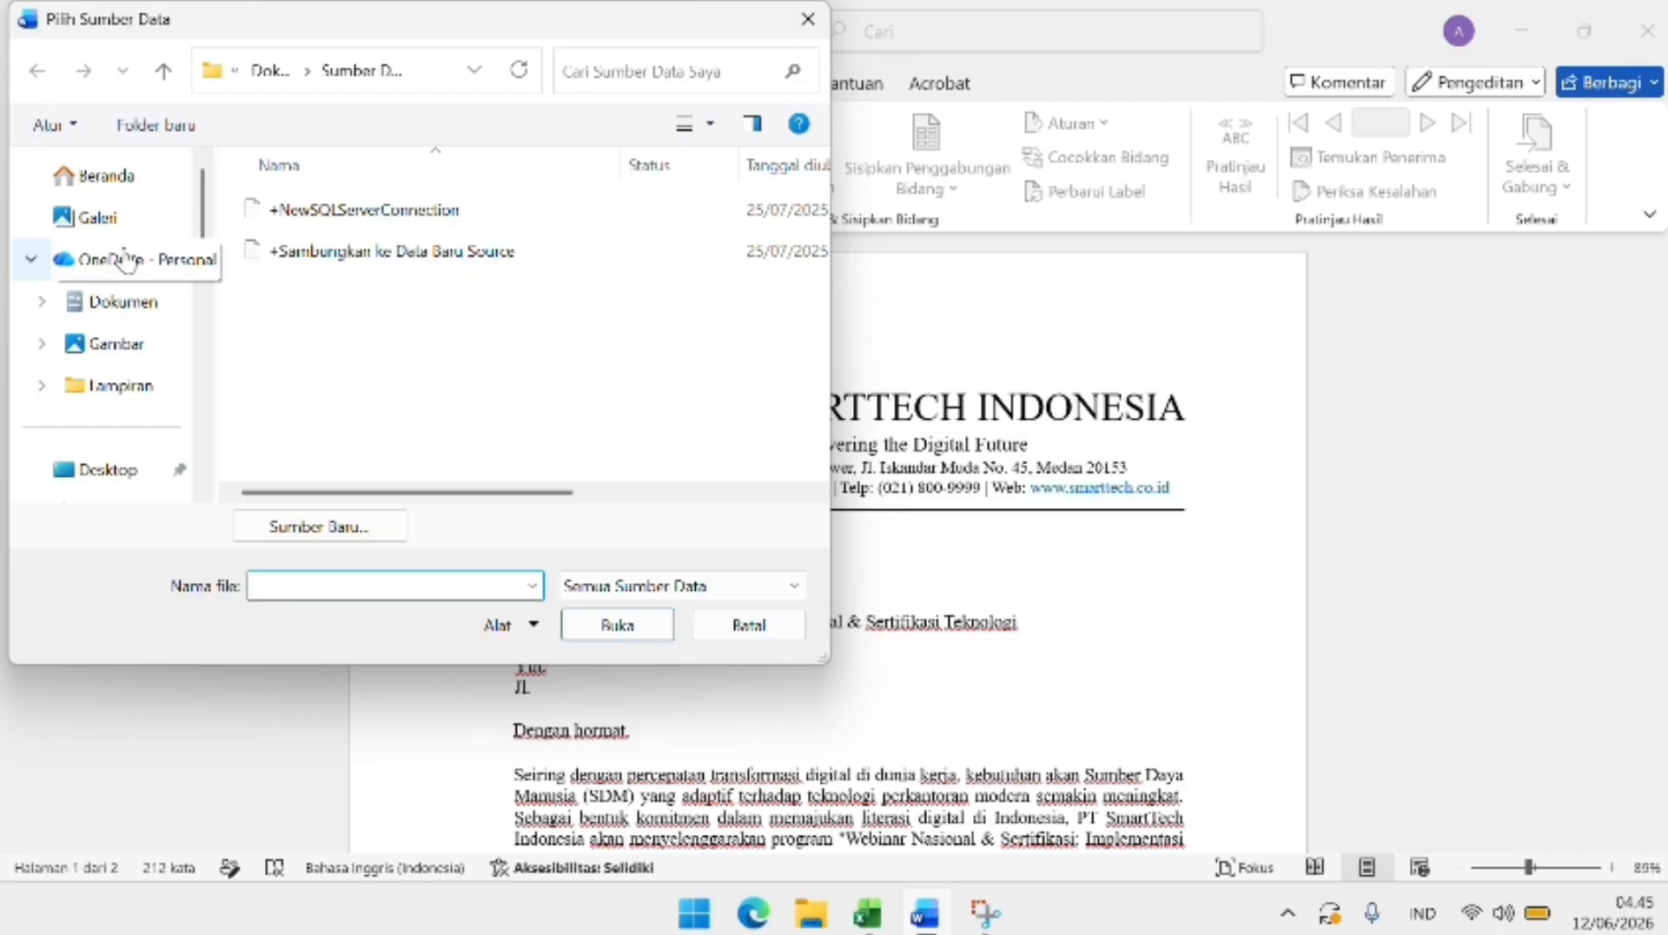
{"action": "left_click", "coordinate": [135, 313]}
{"action": "scroll", "coordinate": [286, 309], "scroll_direction": "down", "scroll_amount": 2}
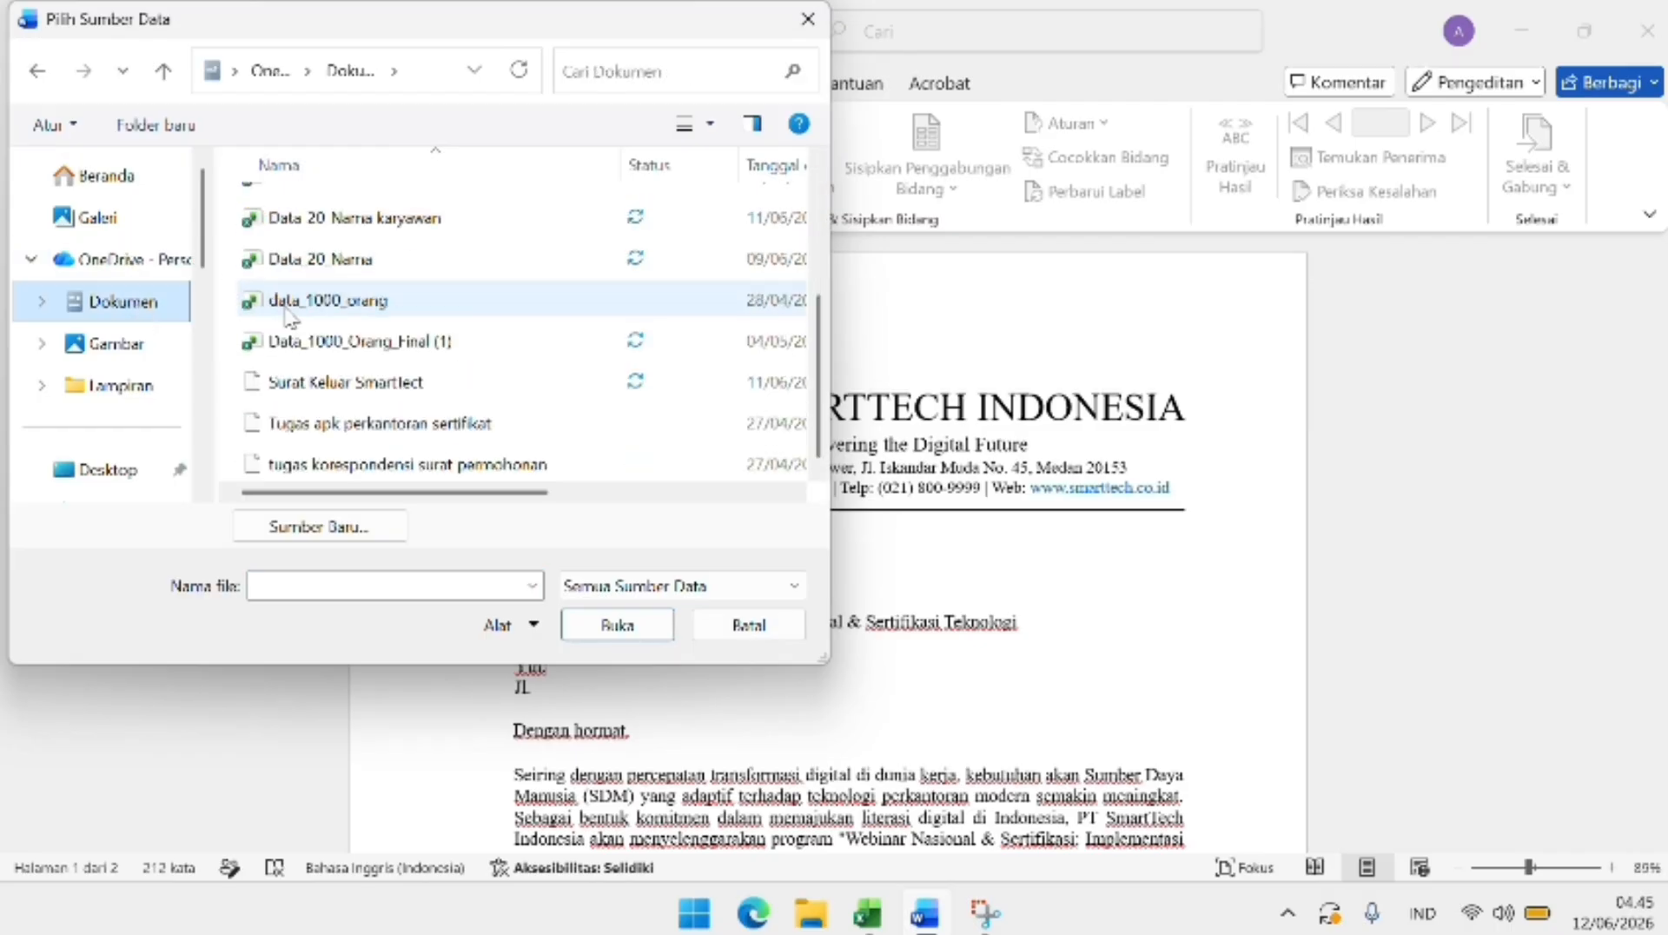
{"action": "mouse_move", "coordinate": [288, 315]}
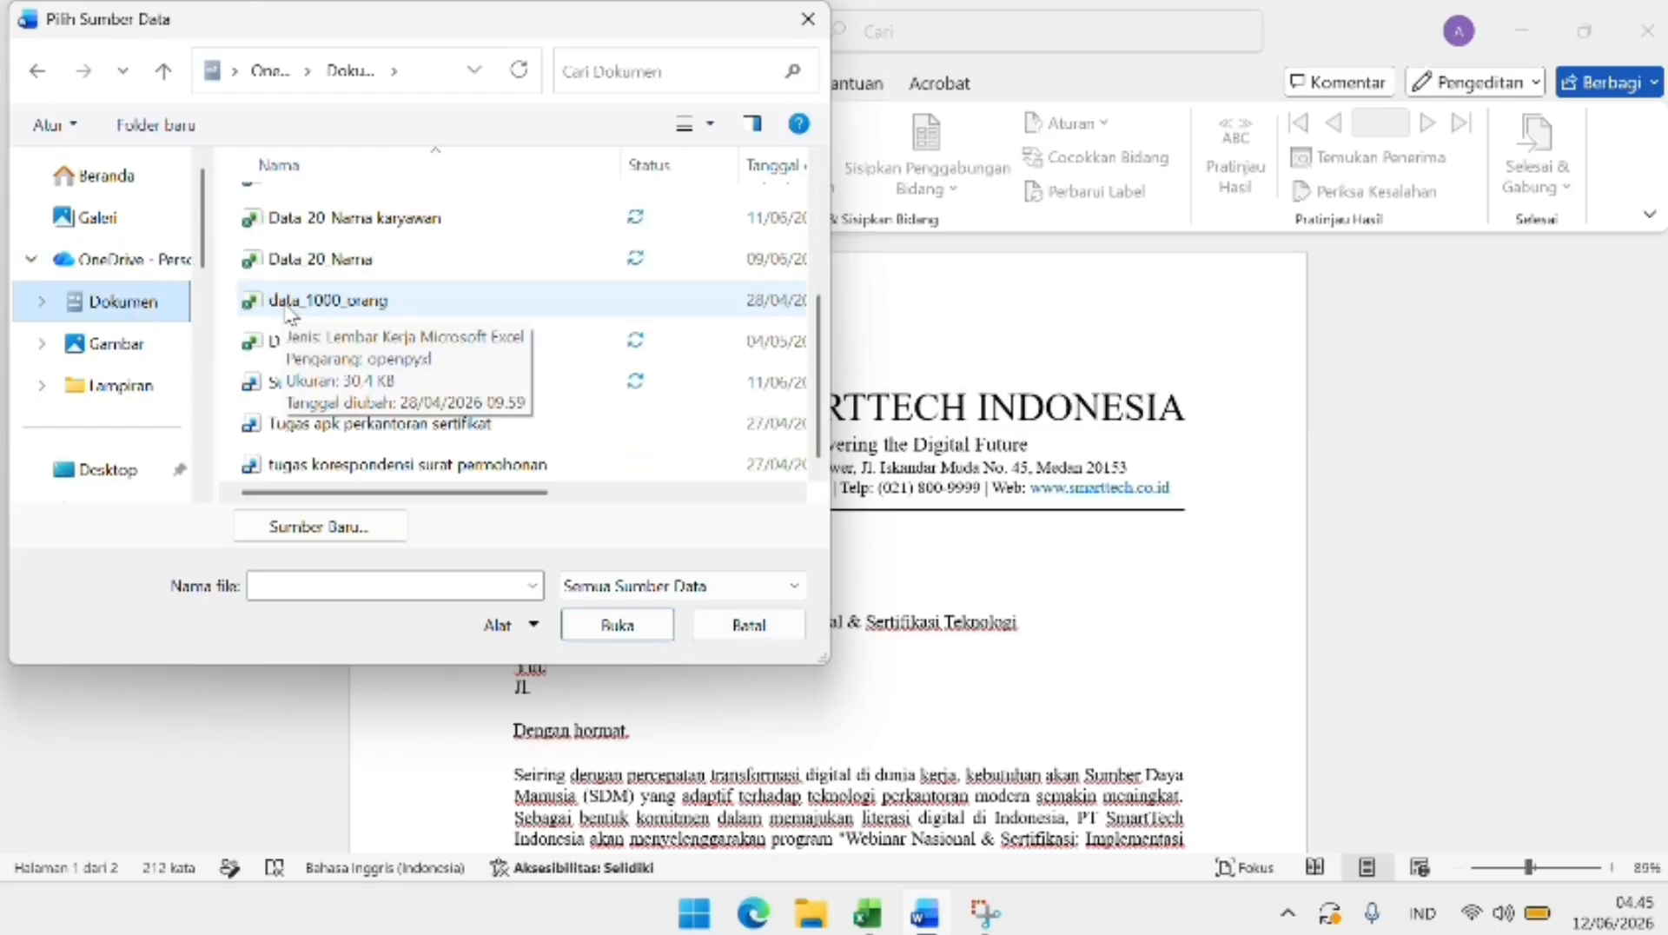
{"action": "left_click", "coordinate": [404, 347]}
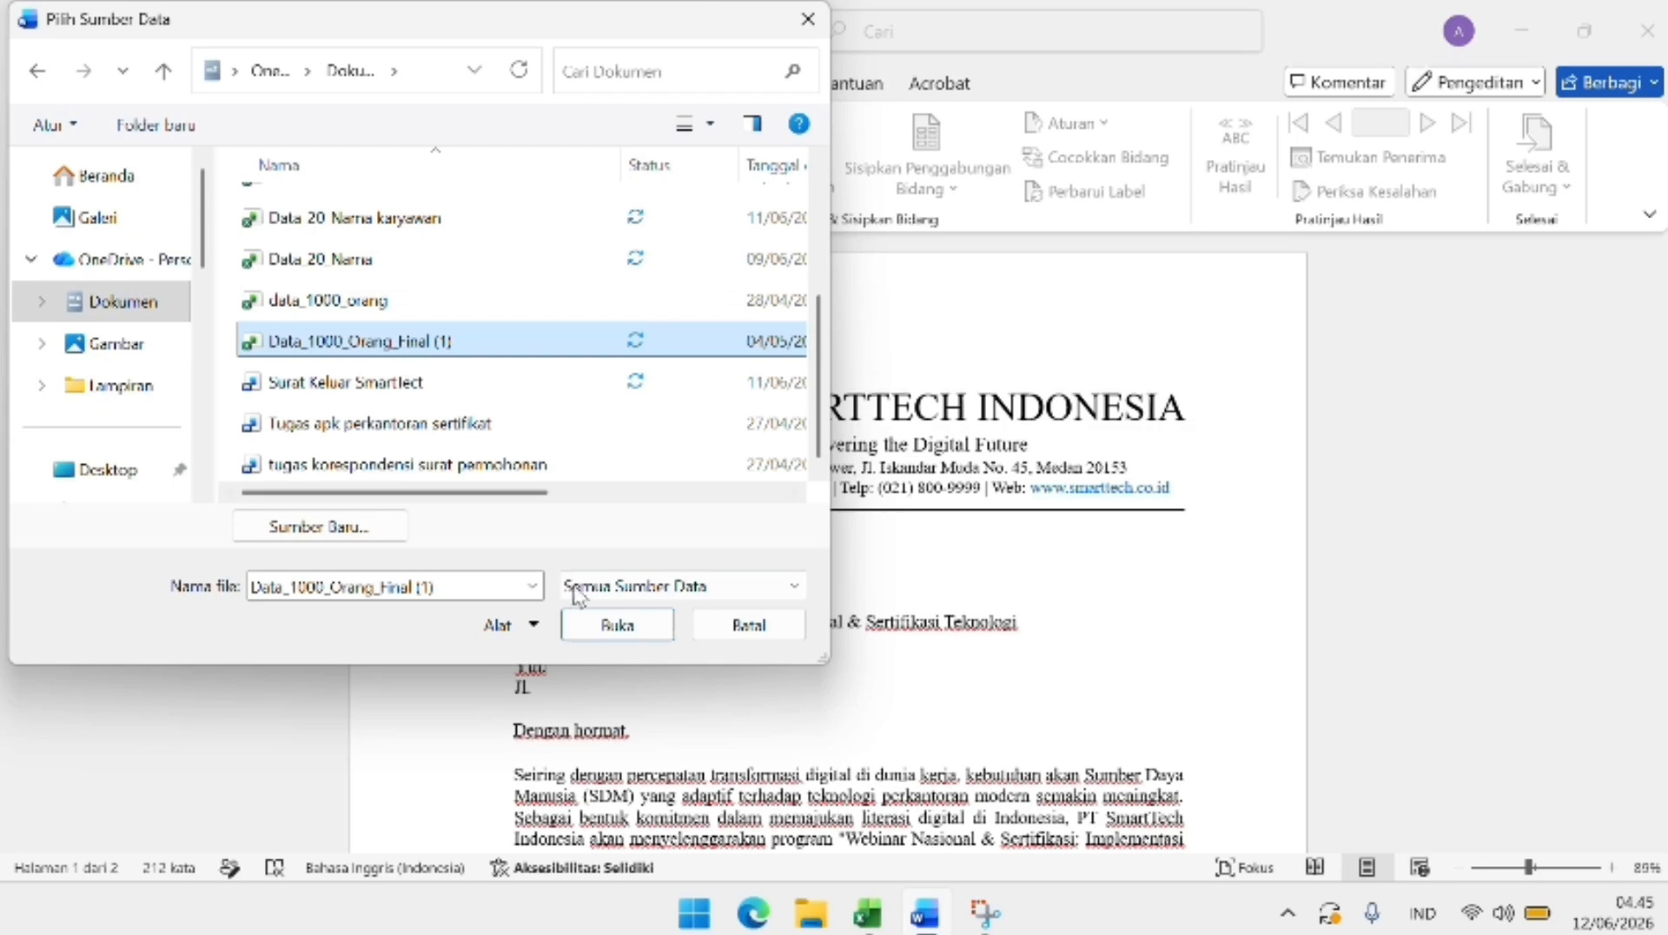
{"action": "left_click", "coordinate": [610, 633]}
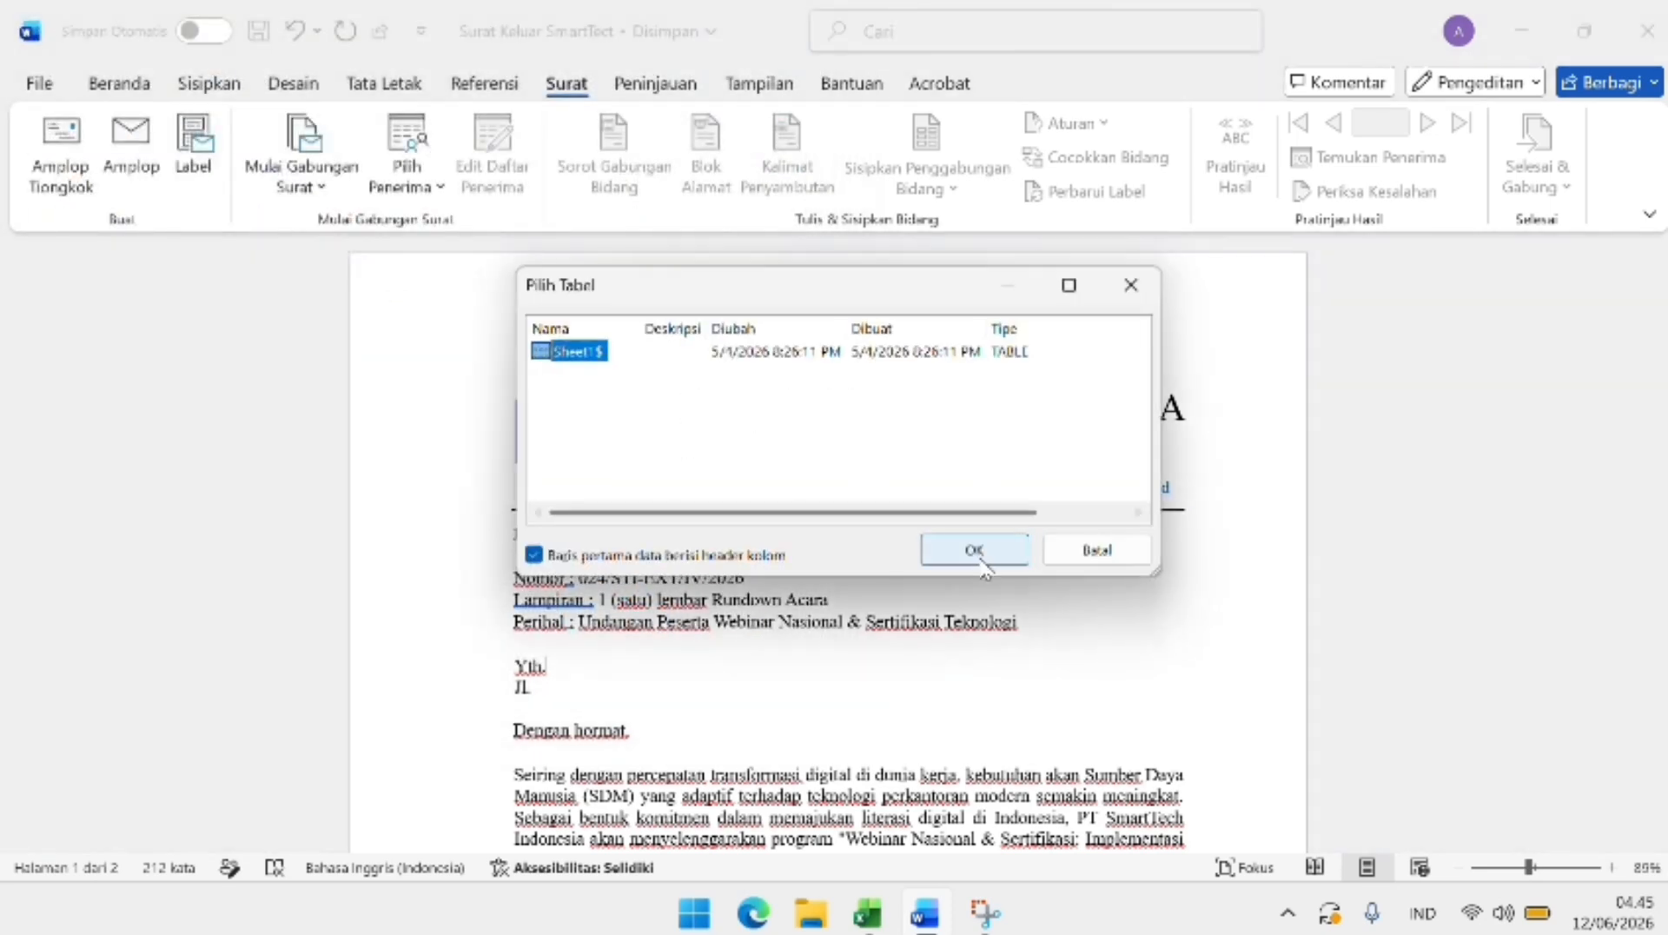
{"action": "left_click", "coordinate": [975, 552]}
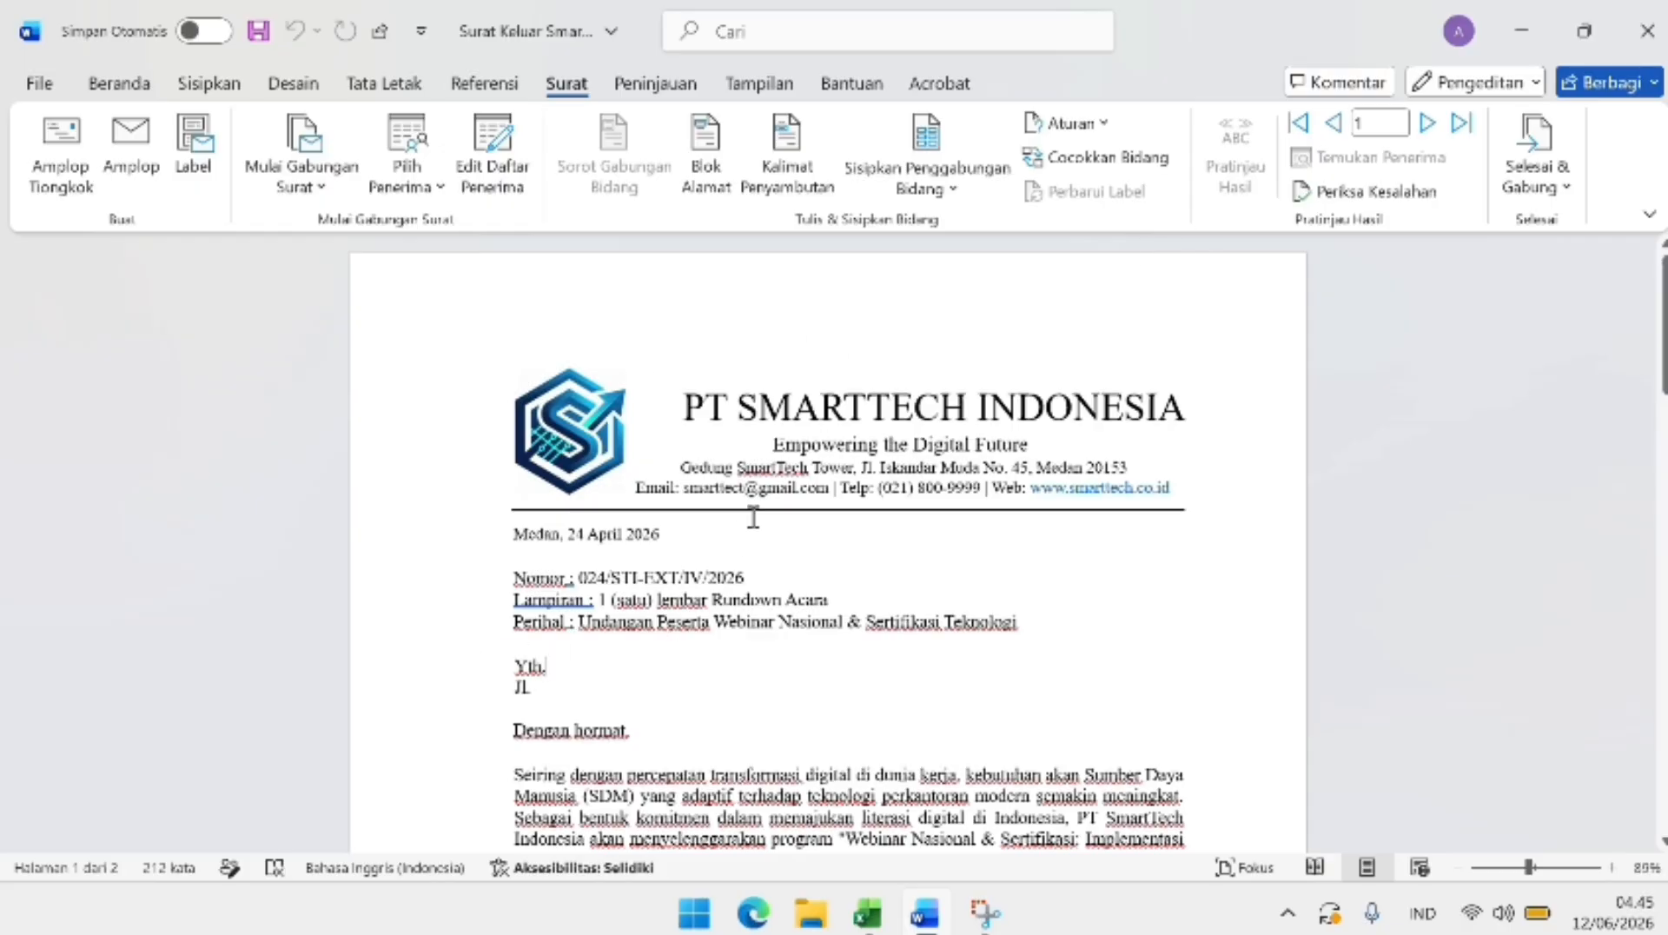
Insert the «Nama» merge field after 'Yth.' and the «Alamat» merge field after 'Jl.'
{"action": "left_click", "coordinate": [965, 193]}
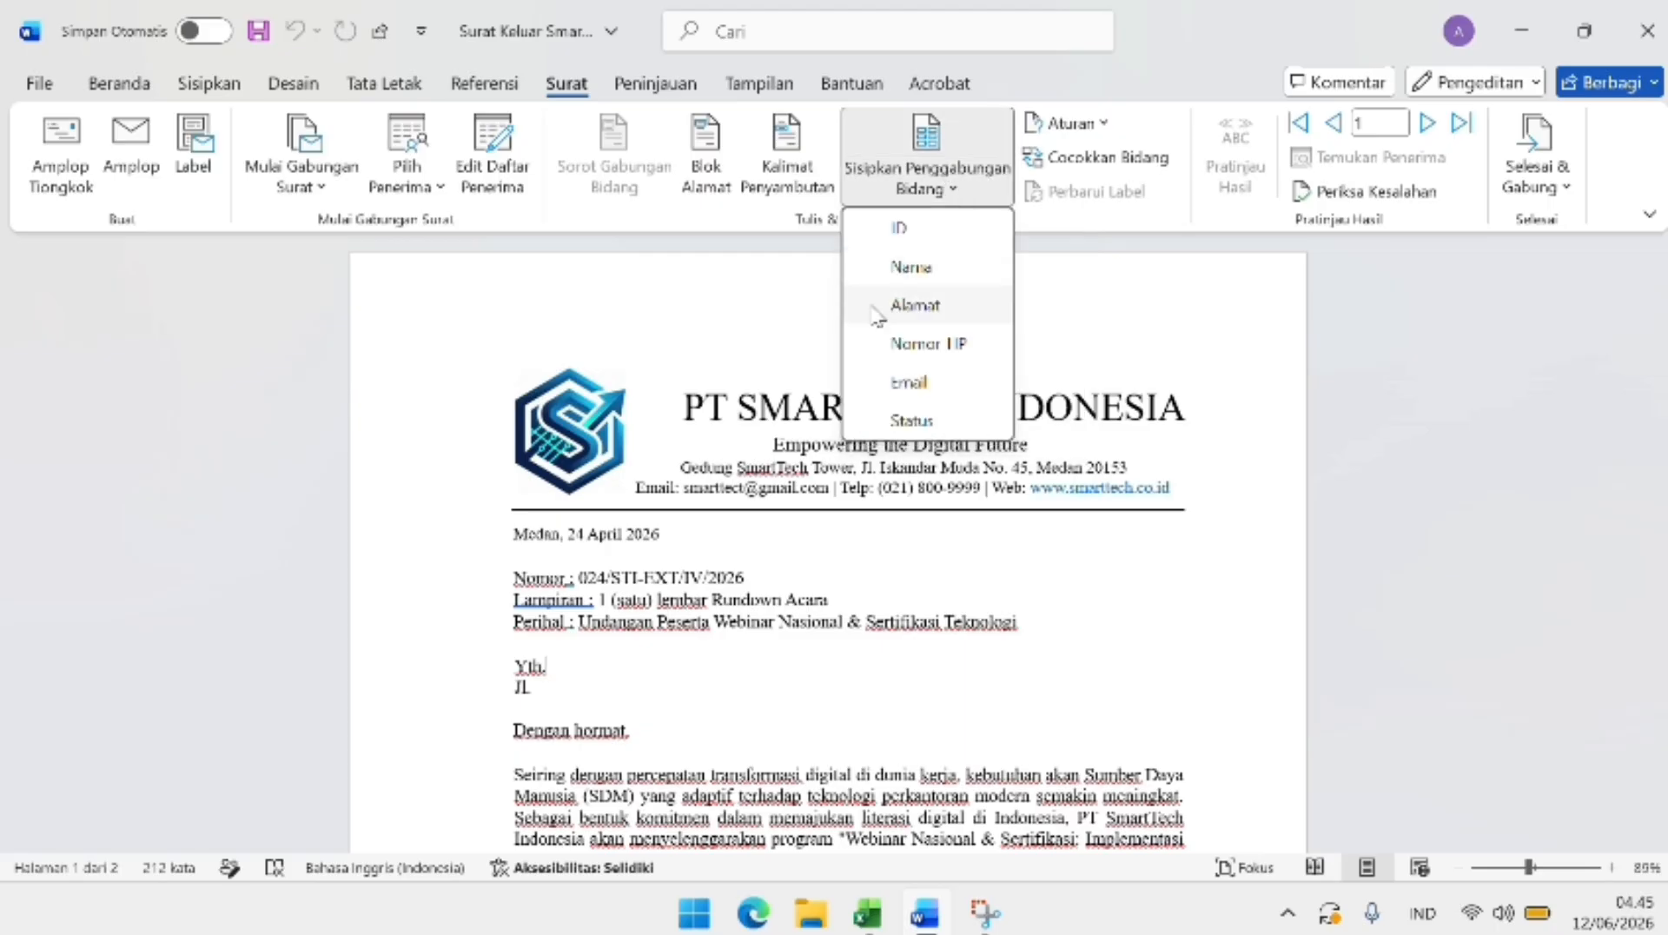
{"action": "left_click", "coordinate": [953, 280]}
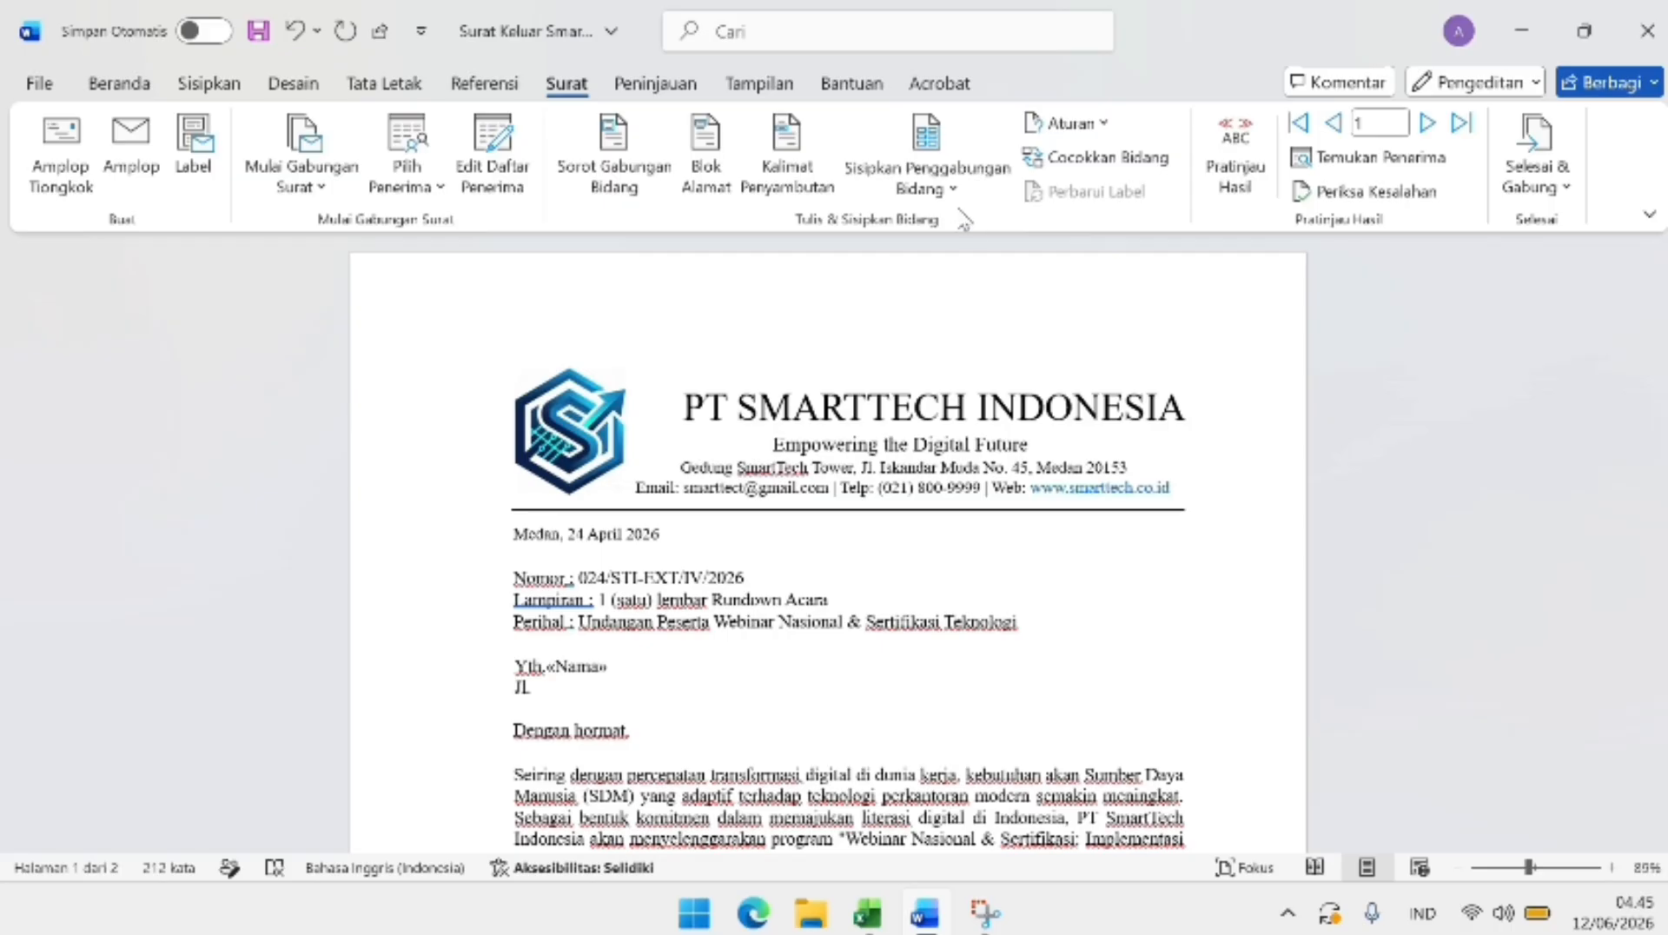
{"action": "left_click", "coordinate": [560, 696]}
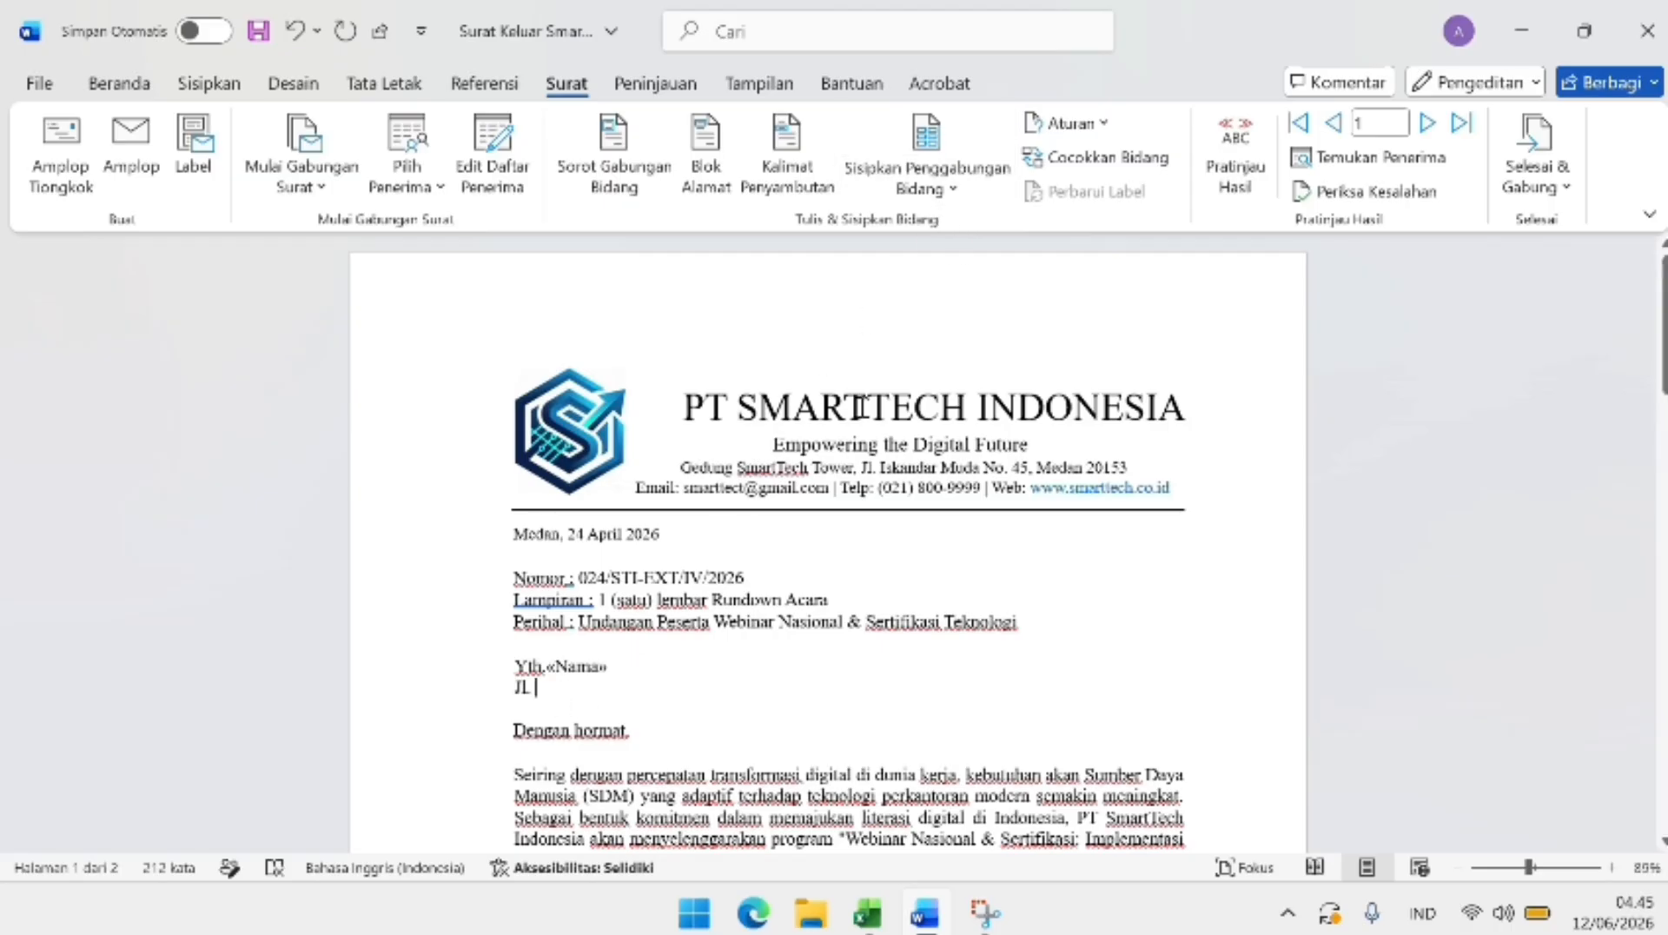
{"action": "left_click", "coordinate": [956, 193]}
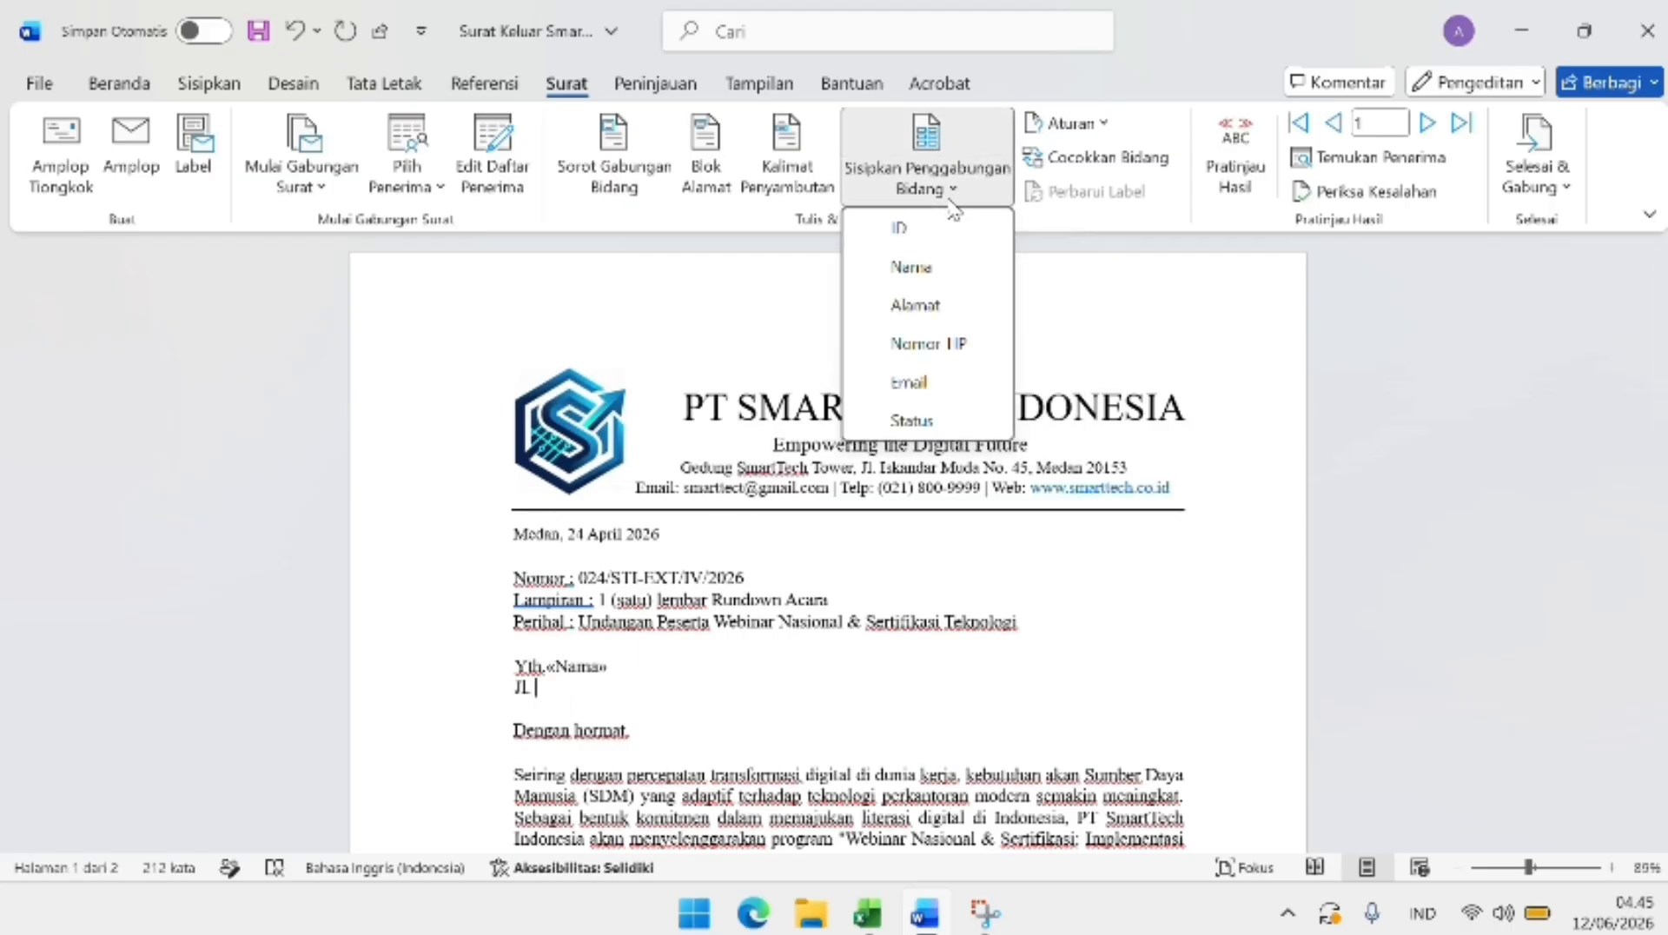
{"action": "left_click", "coordinate": [917, 306]}
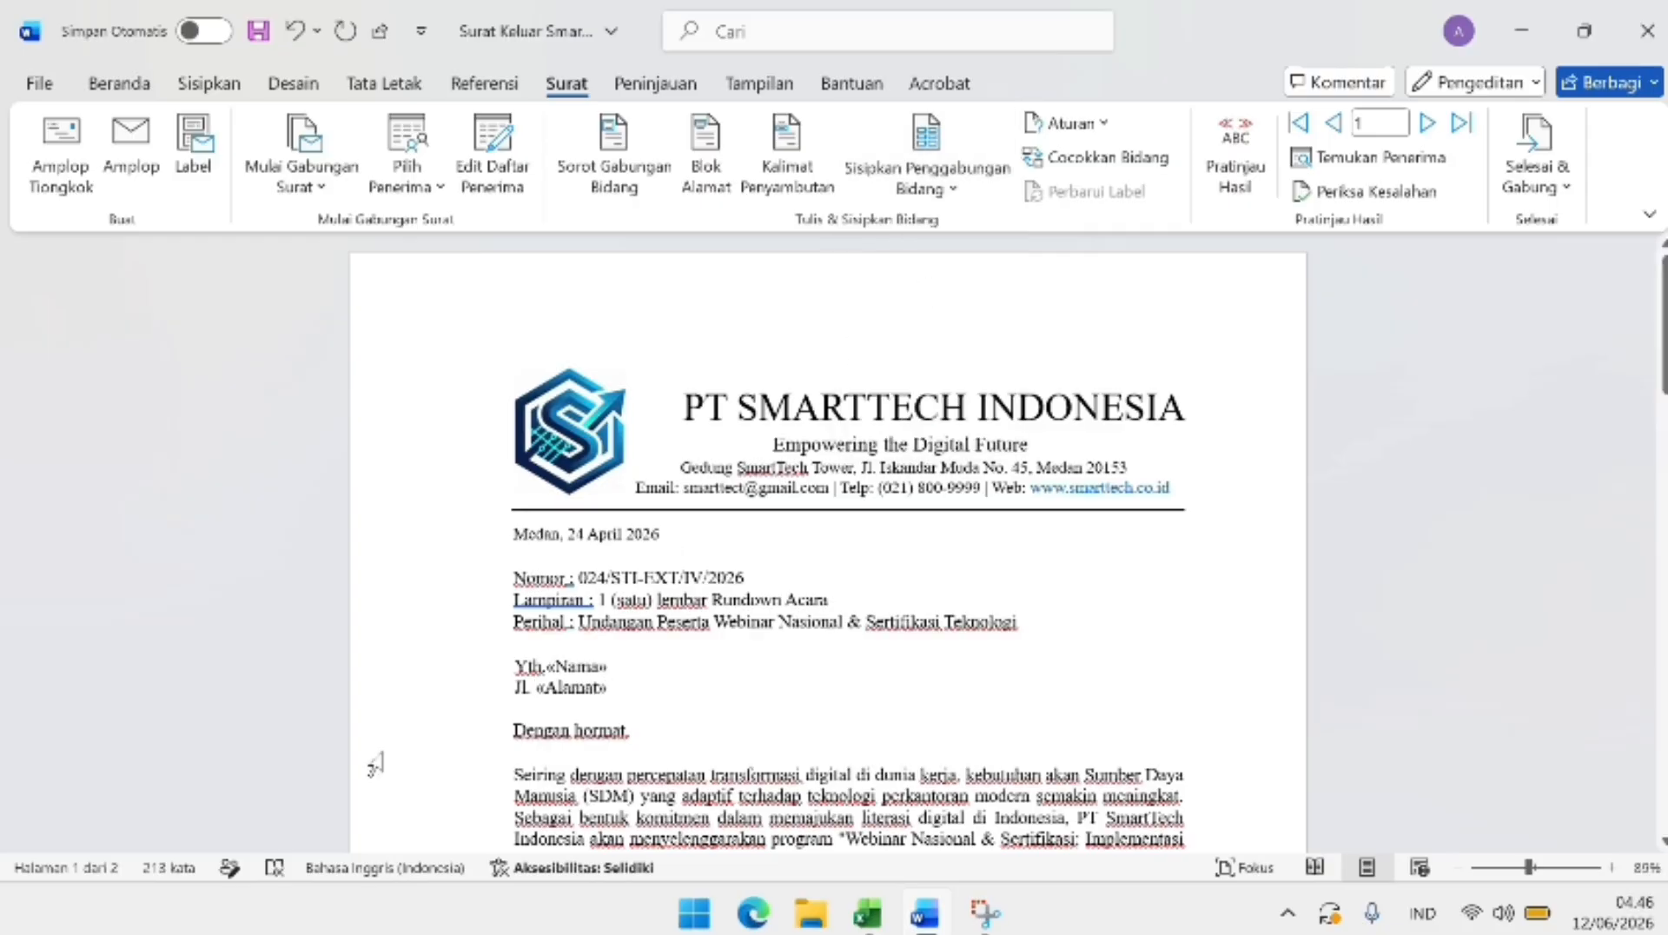
Preview the merged results and delete the duplicated 'Jl.' before the address value
{"action": "left_click", "coordinate": [1234, 186]}
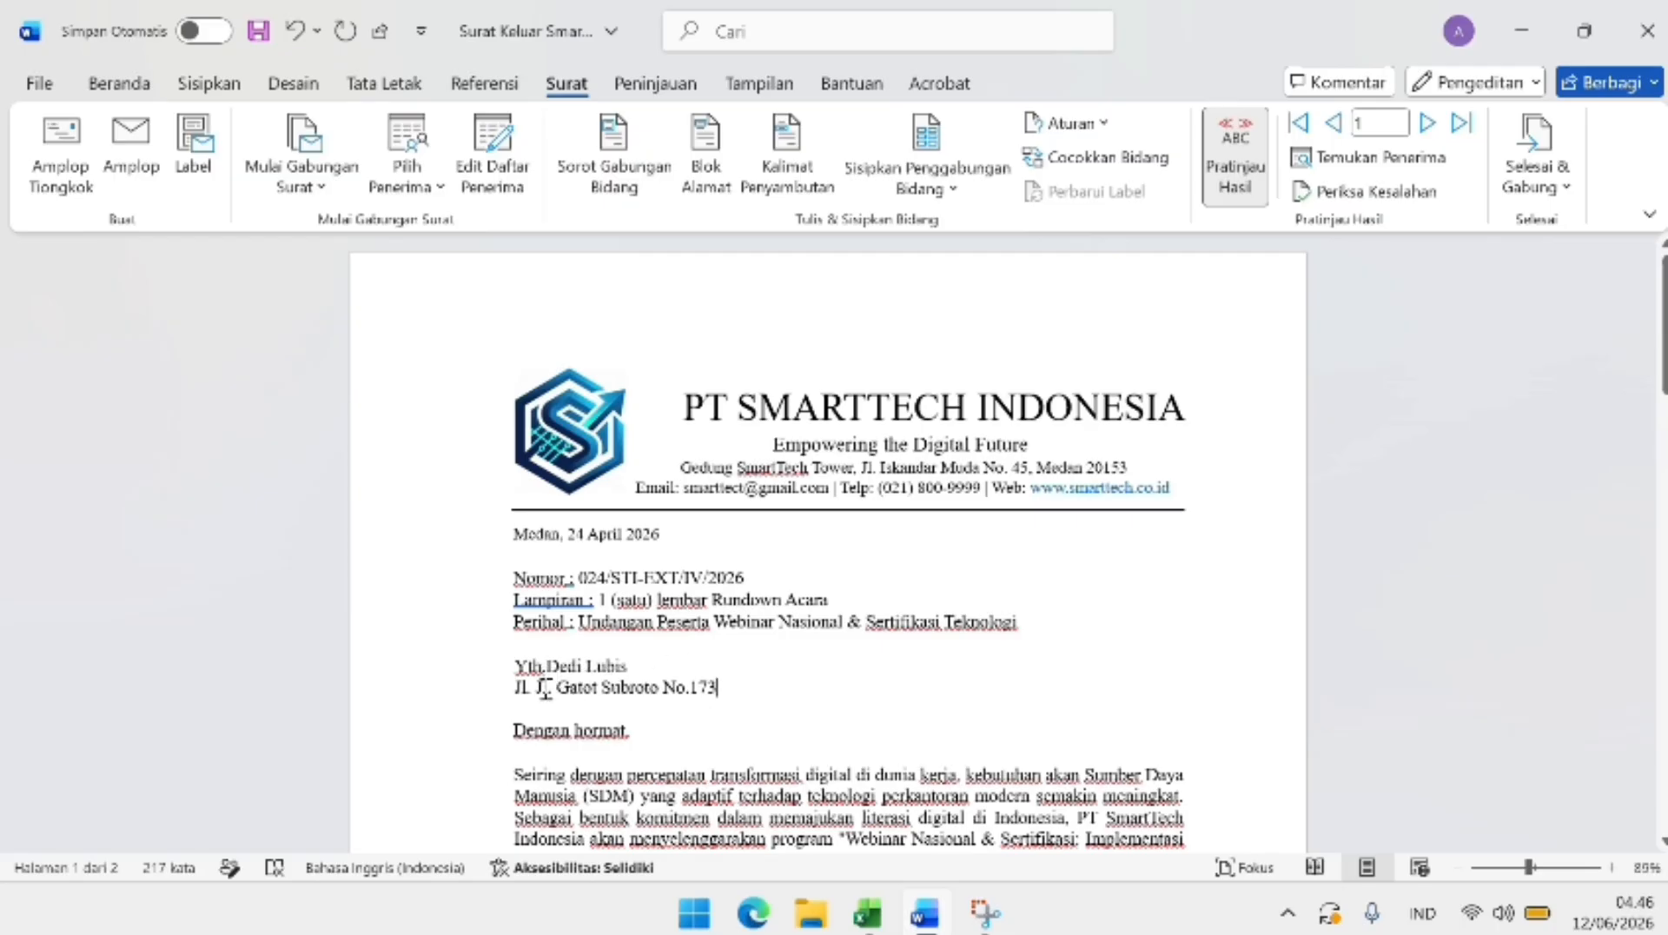
{"action": "left_click", "coordinate": [550, 689]}
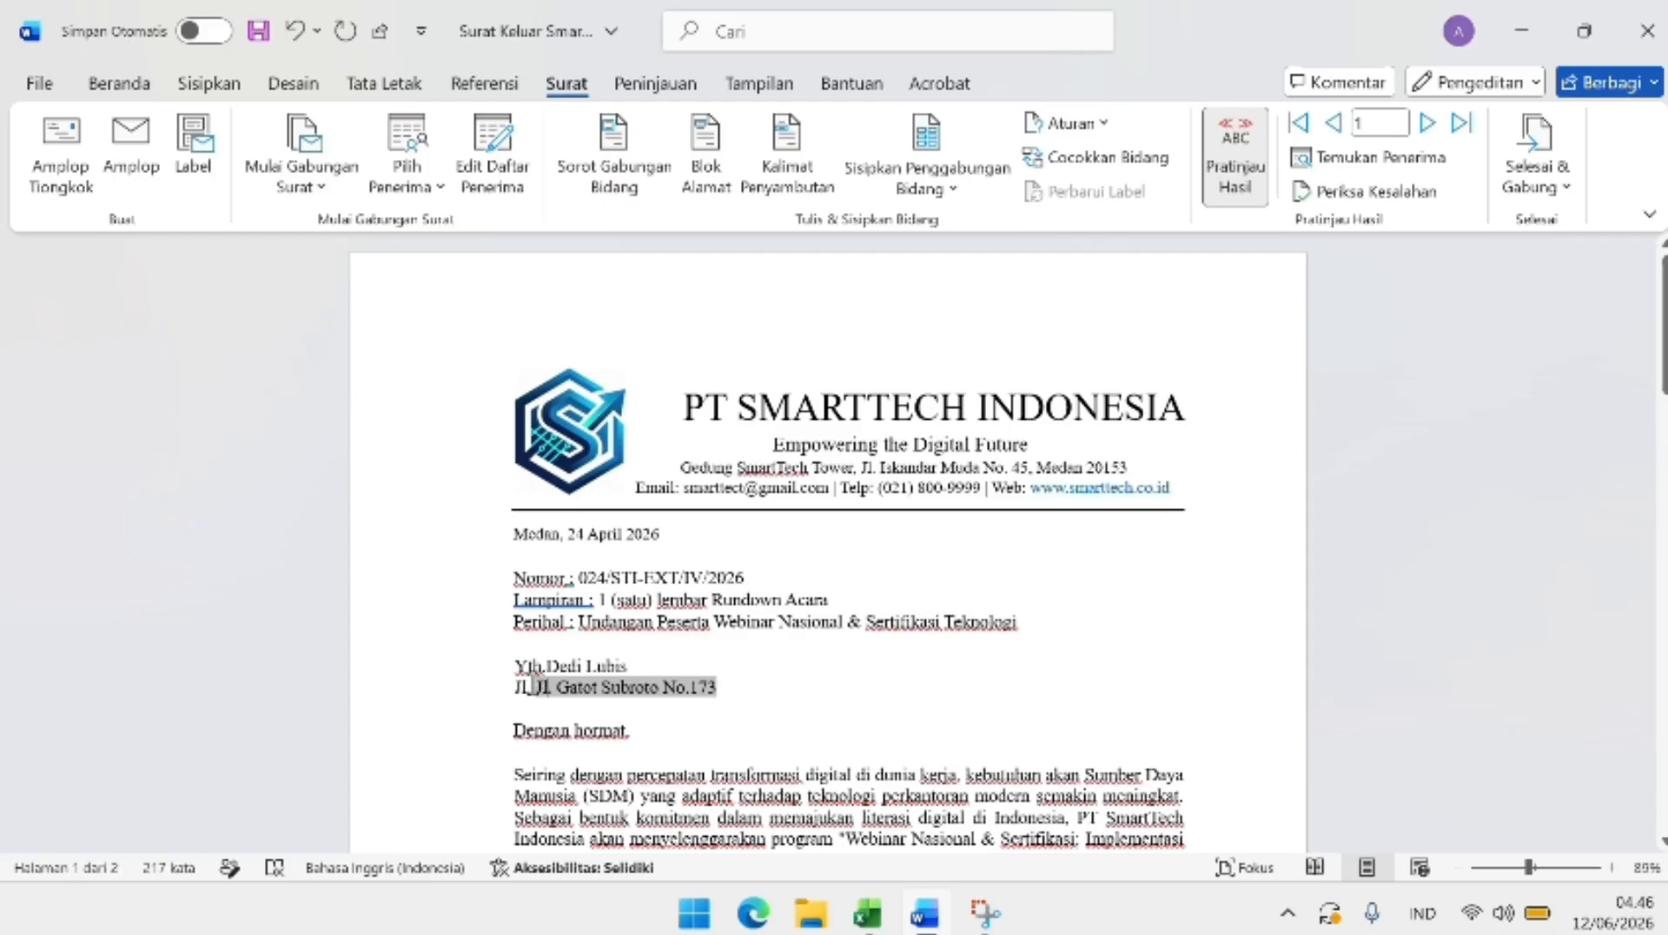
{"action": "left_click", "coordinate": [537, 687]}
{"action": "key", "text": "BackSpace"}
{"action": "key", "text": "BackSpace"}
{"action": "key", "text": "BackSpace"}
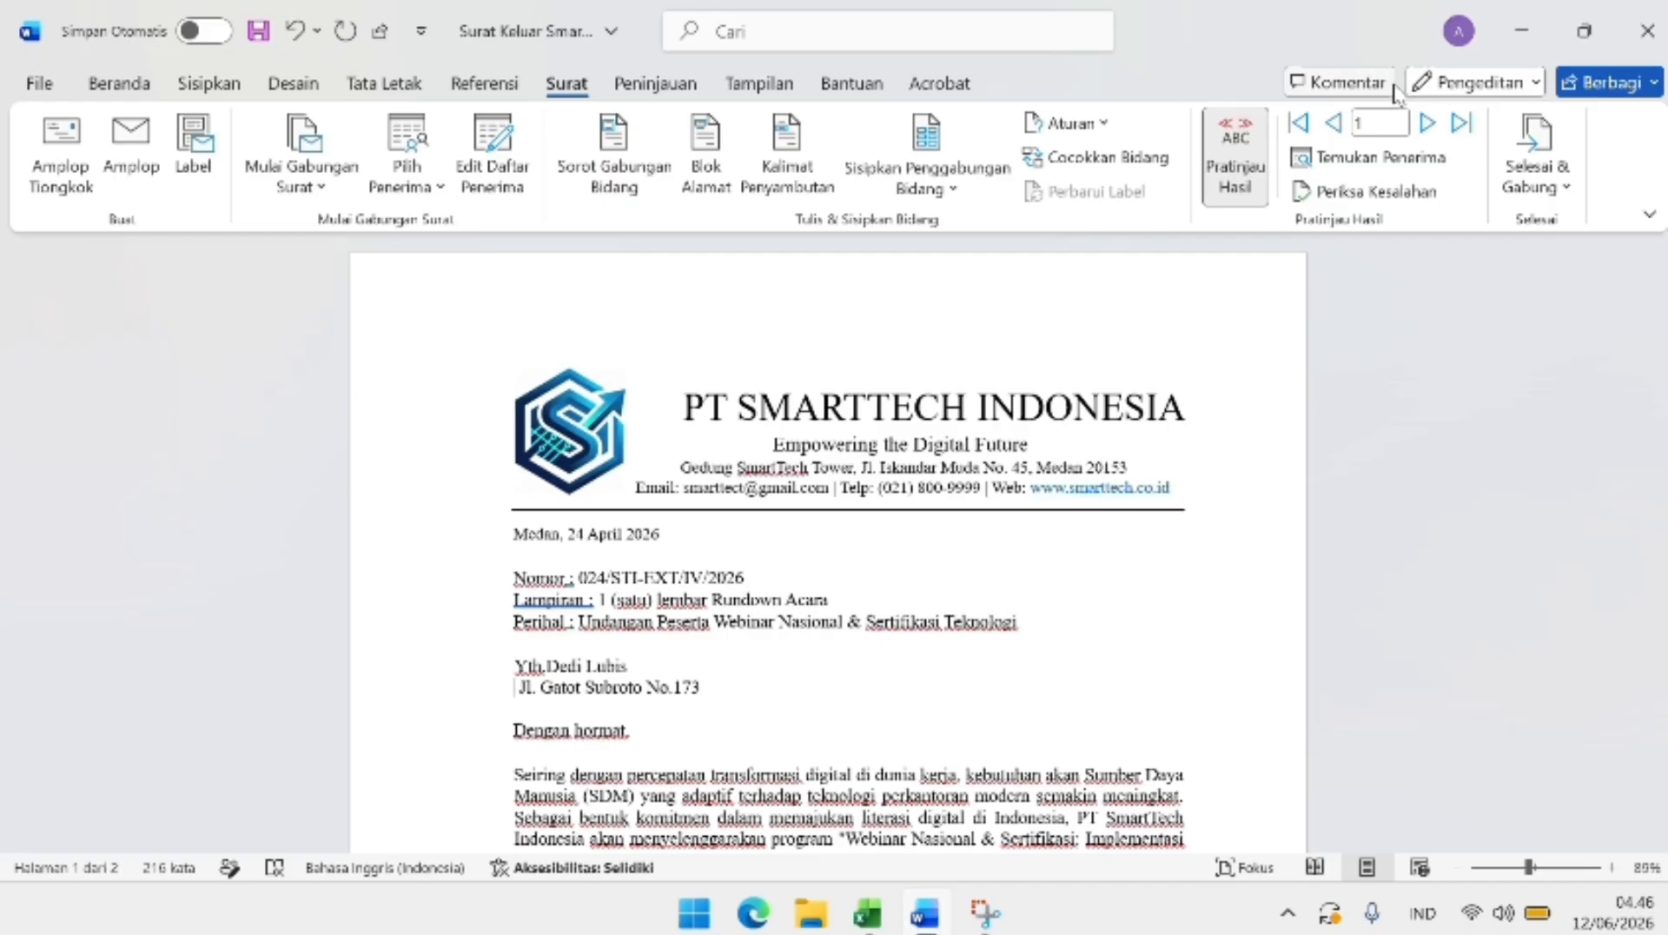
Step through the next recipients' letters, then jump to the last record, 1000
{"action": "left_click", "coordinate": [1428, 125]}
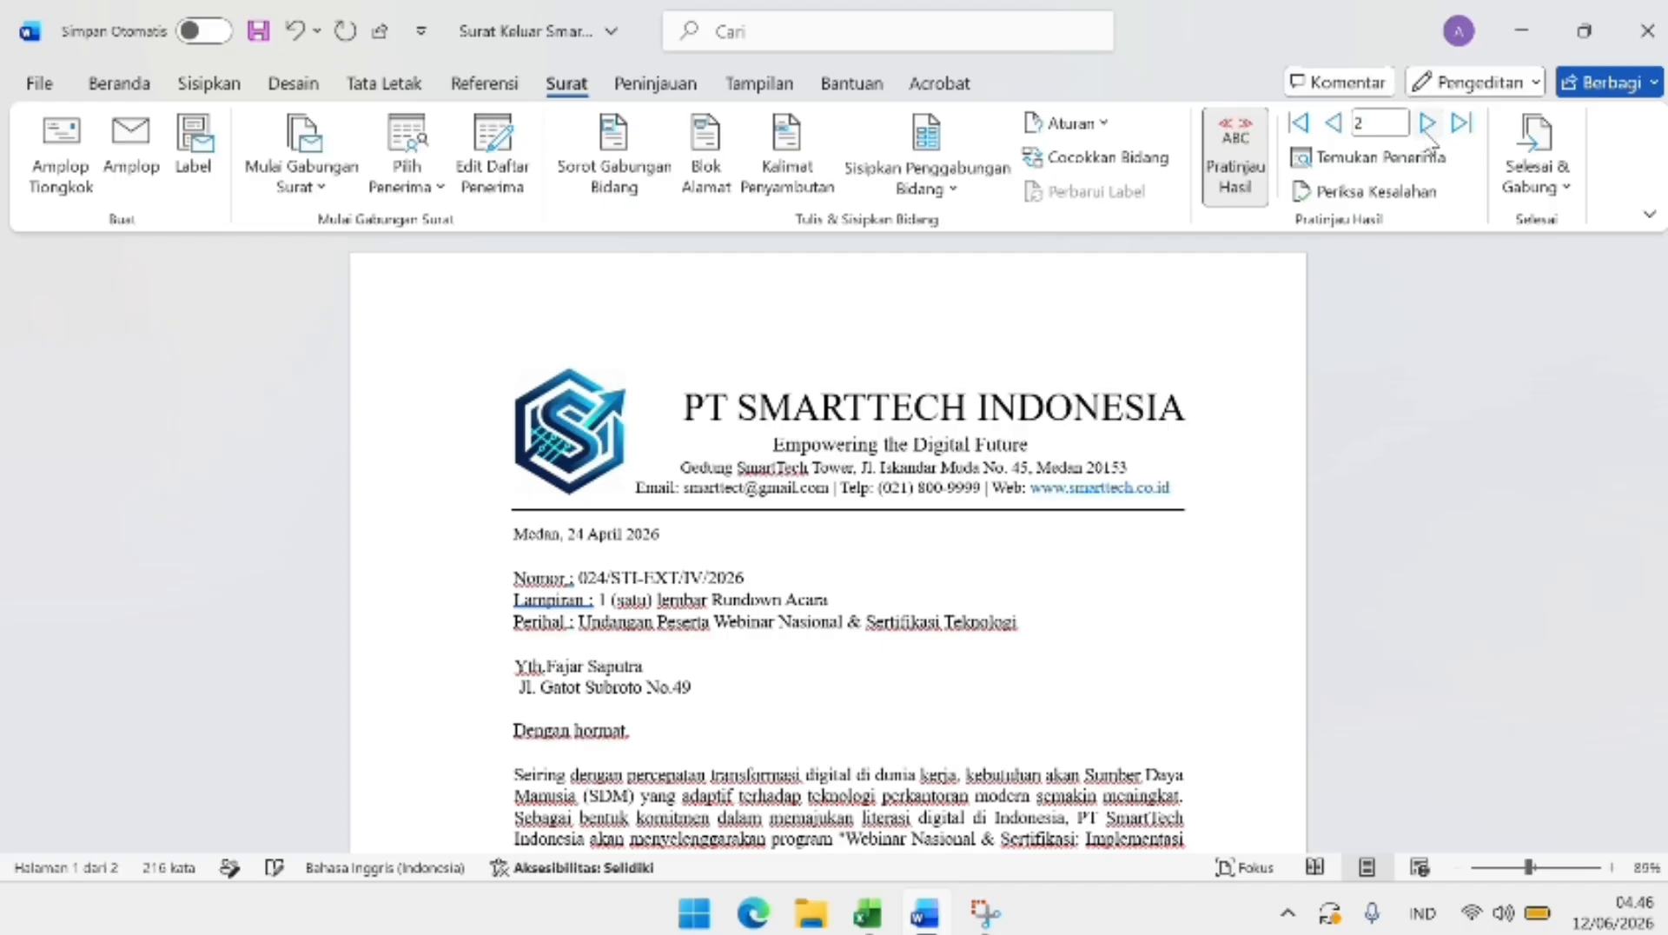
{"action": "left_click", "coordinate": [1428, 124]}
{"action": "left_click", "coordinate": [1428, 126]}
{"action": "left_click", "coordinate": [1428, 126]}
{"action": "left_click", "coordinate": [1428, 126]}
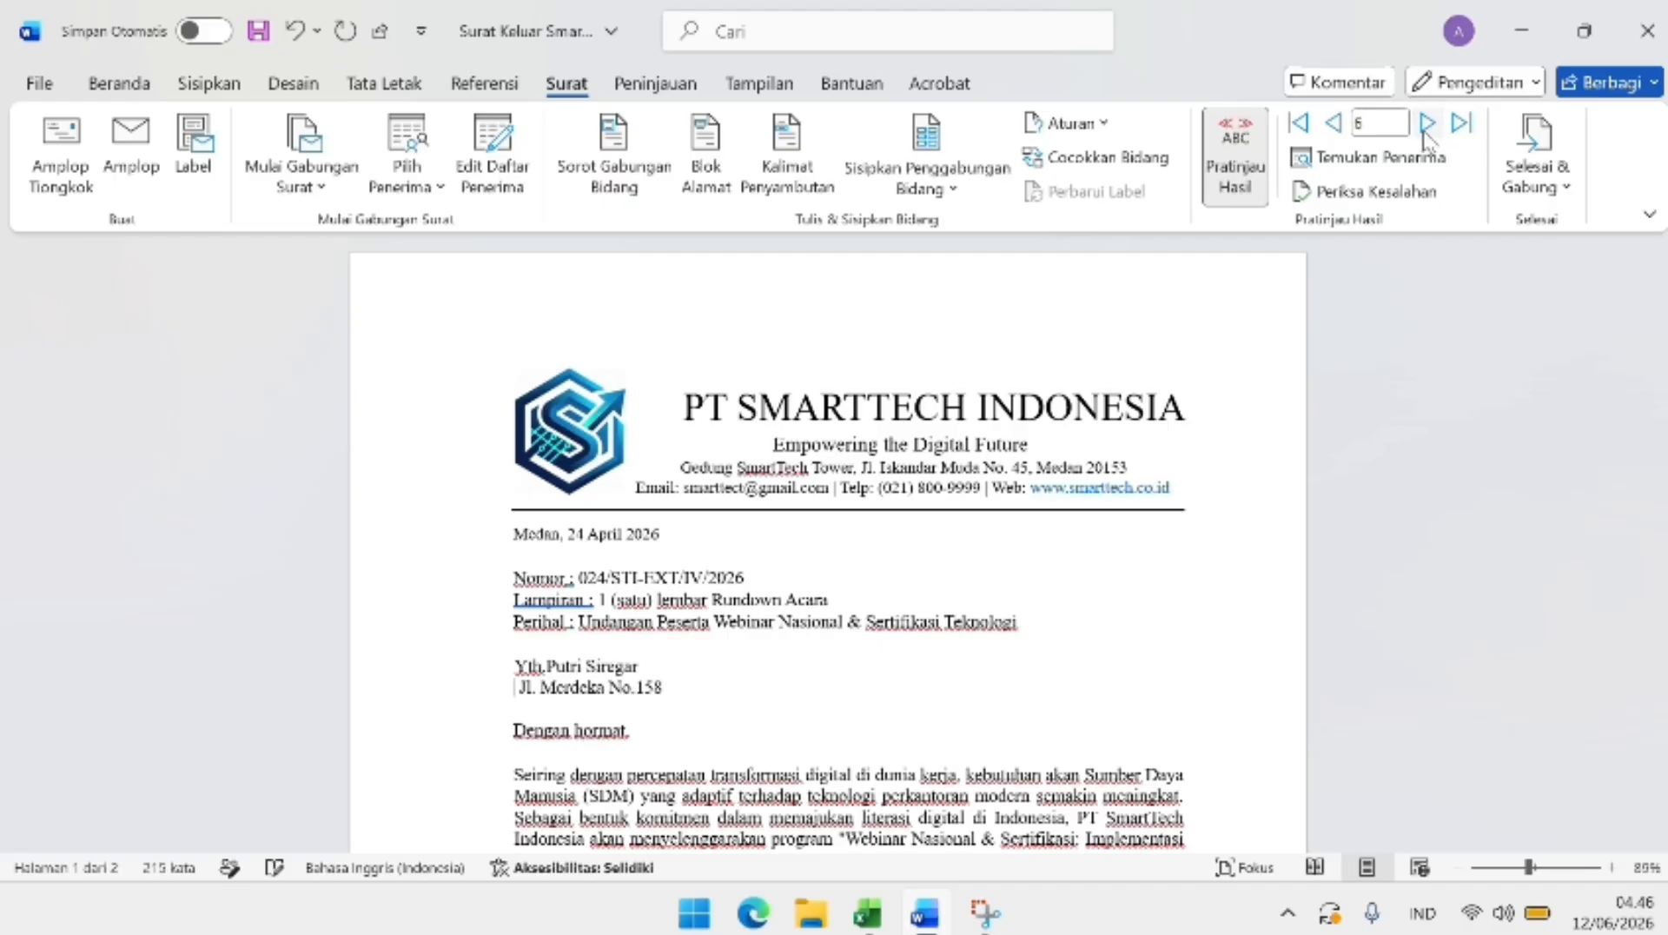
{"action": "left_click", "coordinate": [1428, 126]}
{"action": "left_click", "coordinate": [1428, 126]}
{"action": "left_click", "coordinate": [1428, 126]}
{"action": "left_click", "coordinate": [1428, 126]}
{"action": "left_click", "coordinate": [1428, 126]}
{"action": "left_click", "coordinate": [1427, 126]}
{"action": "left_click", "coordinate": [1427, 126]}
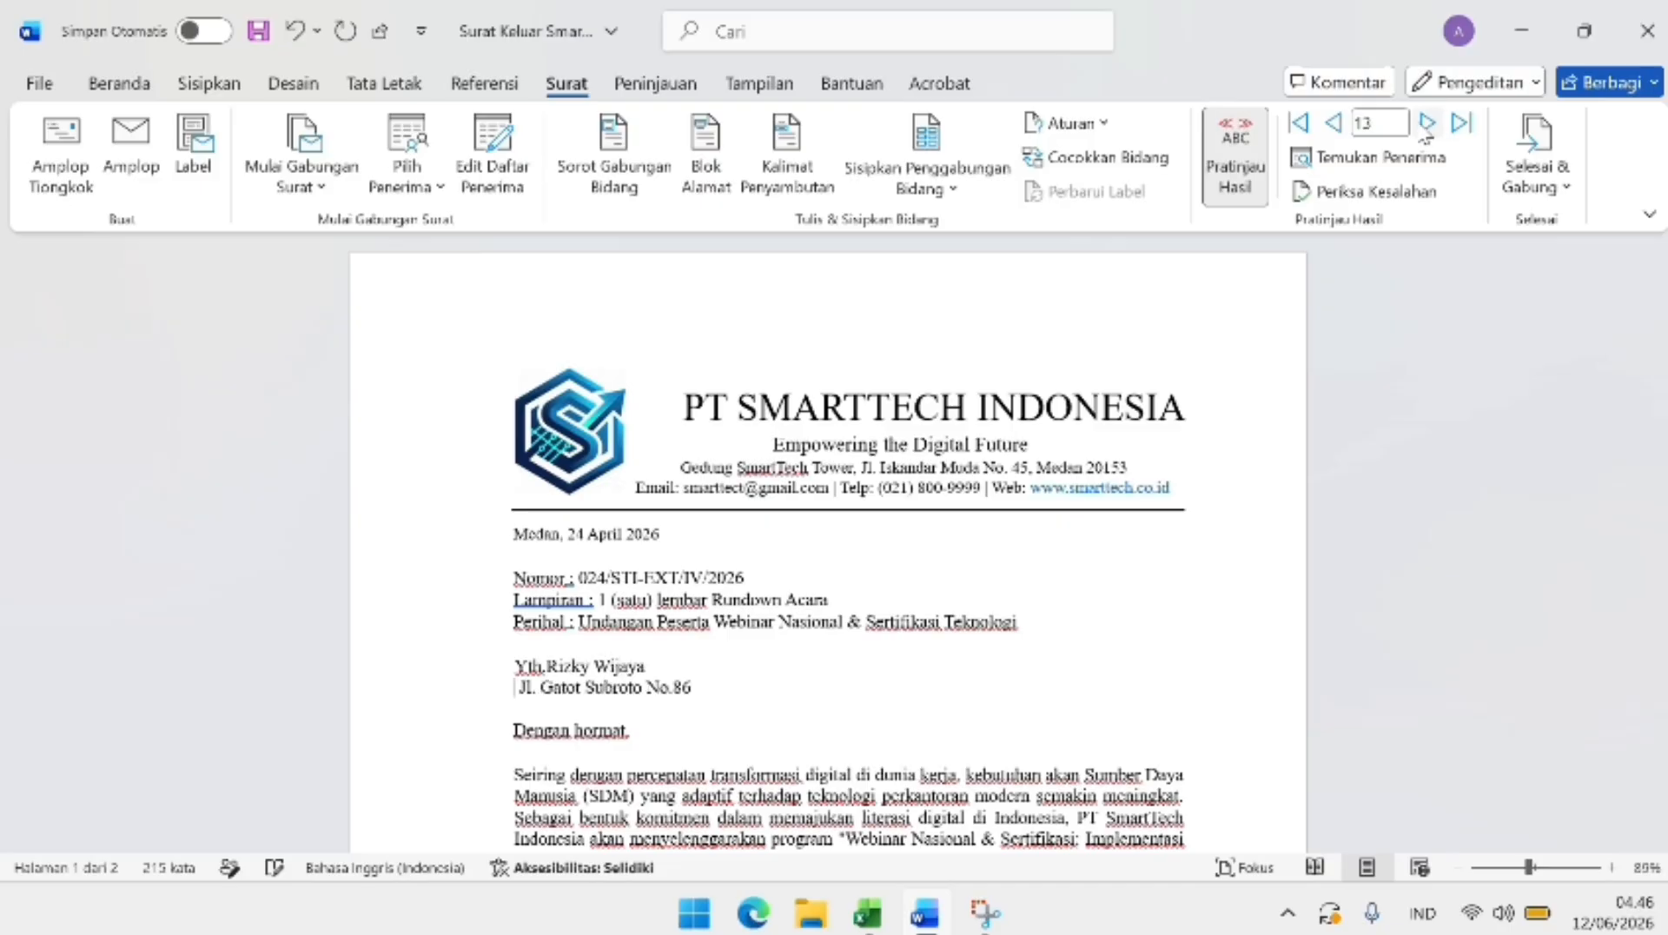
{"action": "left_click", "coordinate": [1427, 126]}
{"action": "left_click", "coordinate": [1428, 126]}
{"action": "left_click", "coordinate": [1427, 126]}
{"action": "left_click", "coordinate": [1427, 126]}
{"action": "left_click", "coordinate": [1423, 128]}
{"action": "left_click", "coordinate": [1422, 128]}
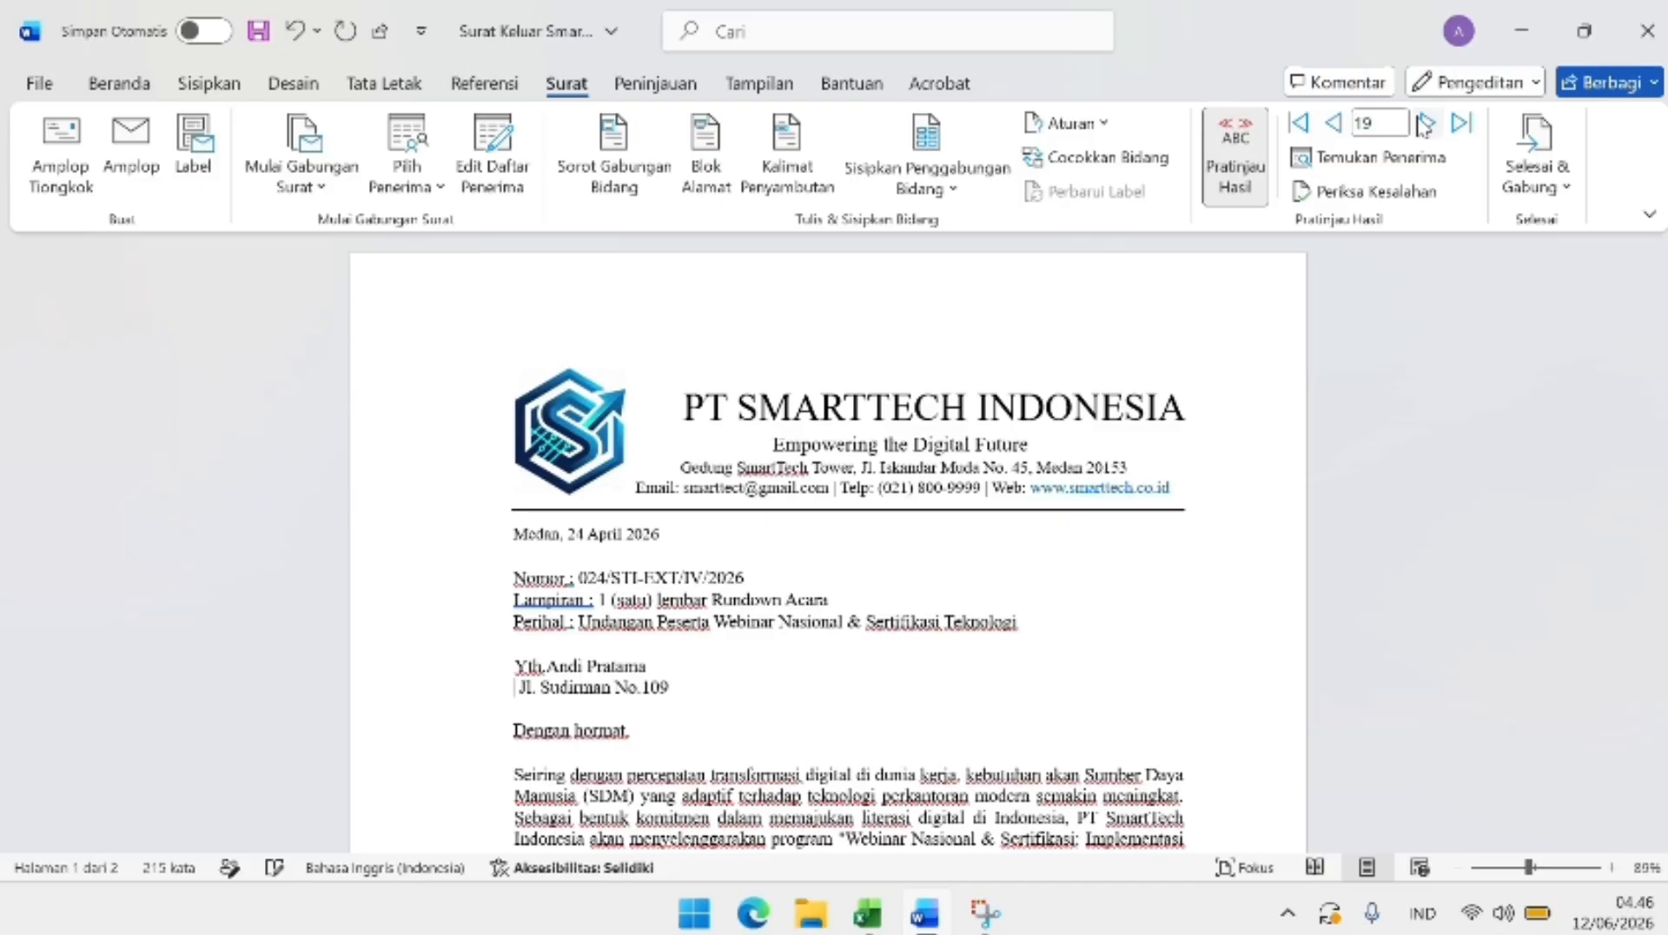
{"action": "left_click", "coordinate": [1462, 124]}
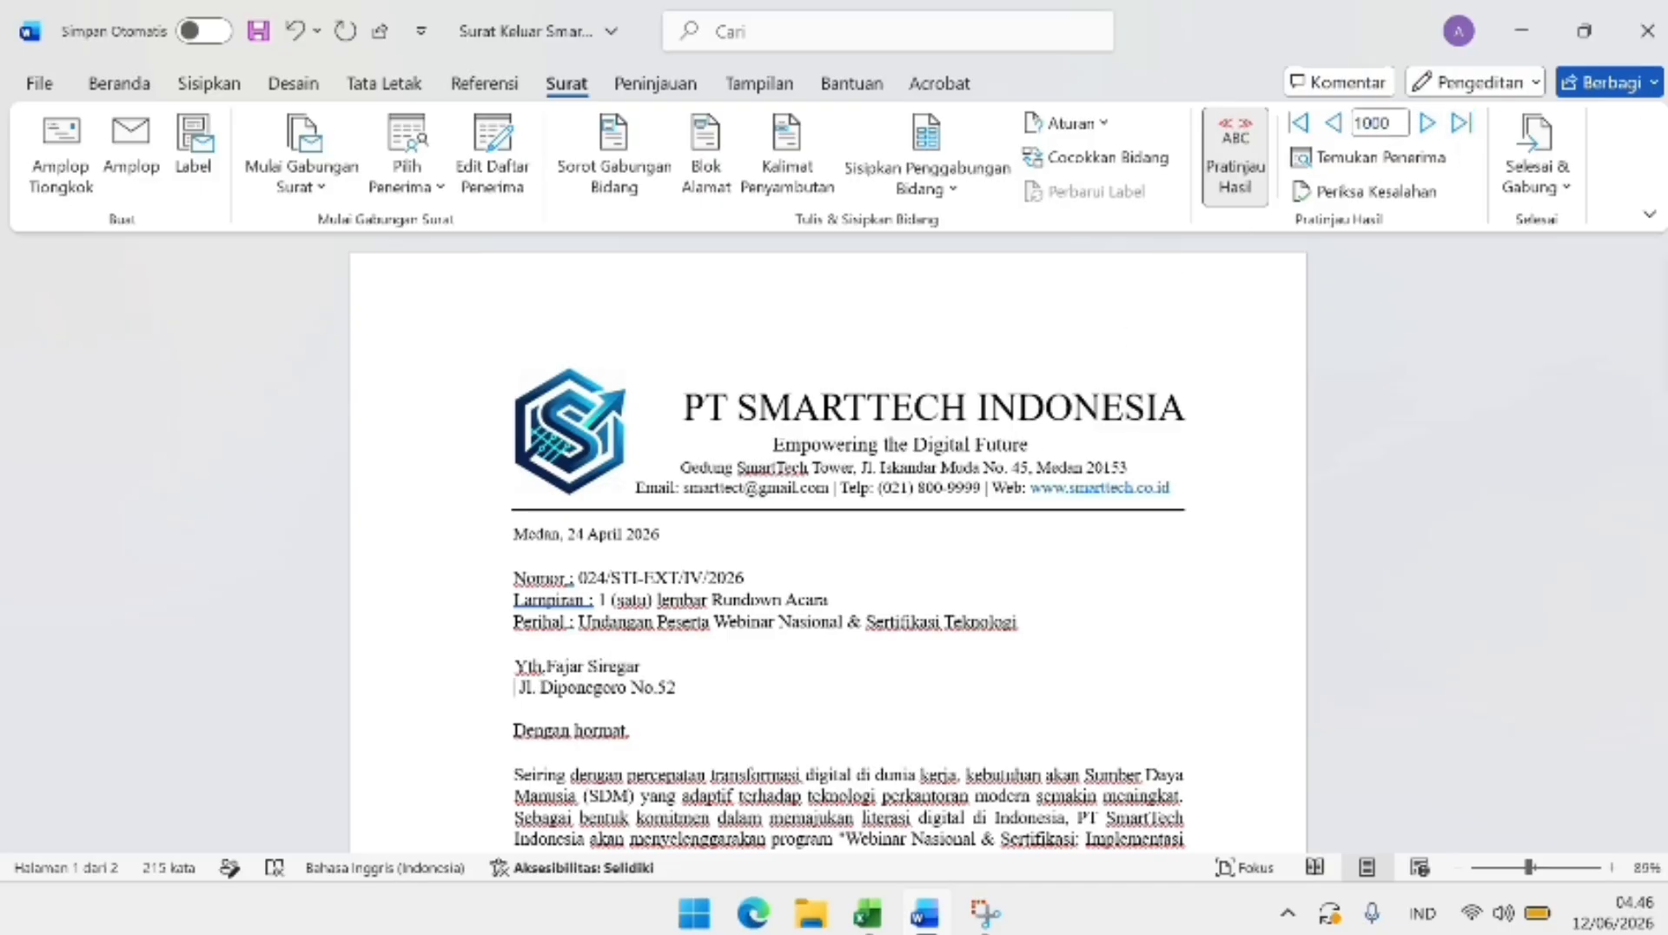
Finish the merge into individual editable documents, including all records
{"action": "left_click", "coordinate": [1551, 189]}
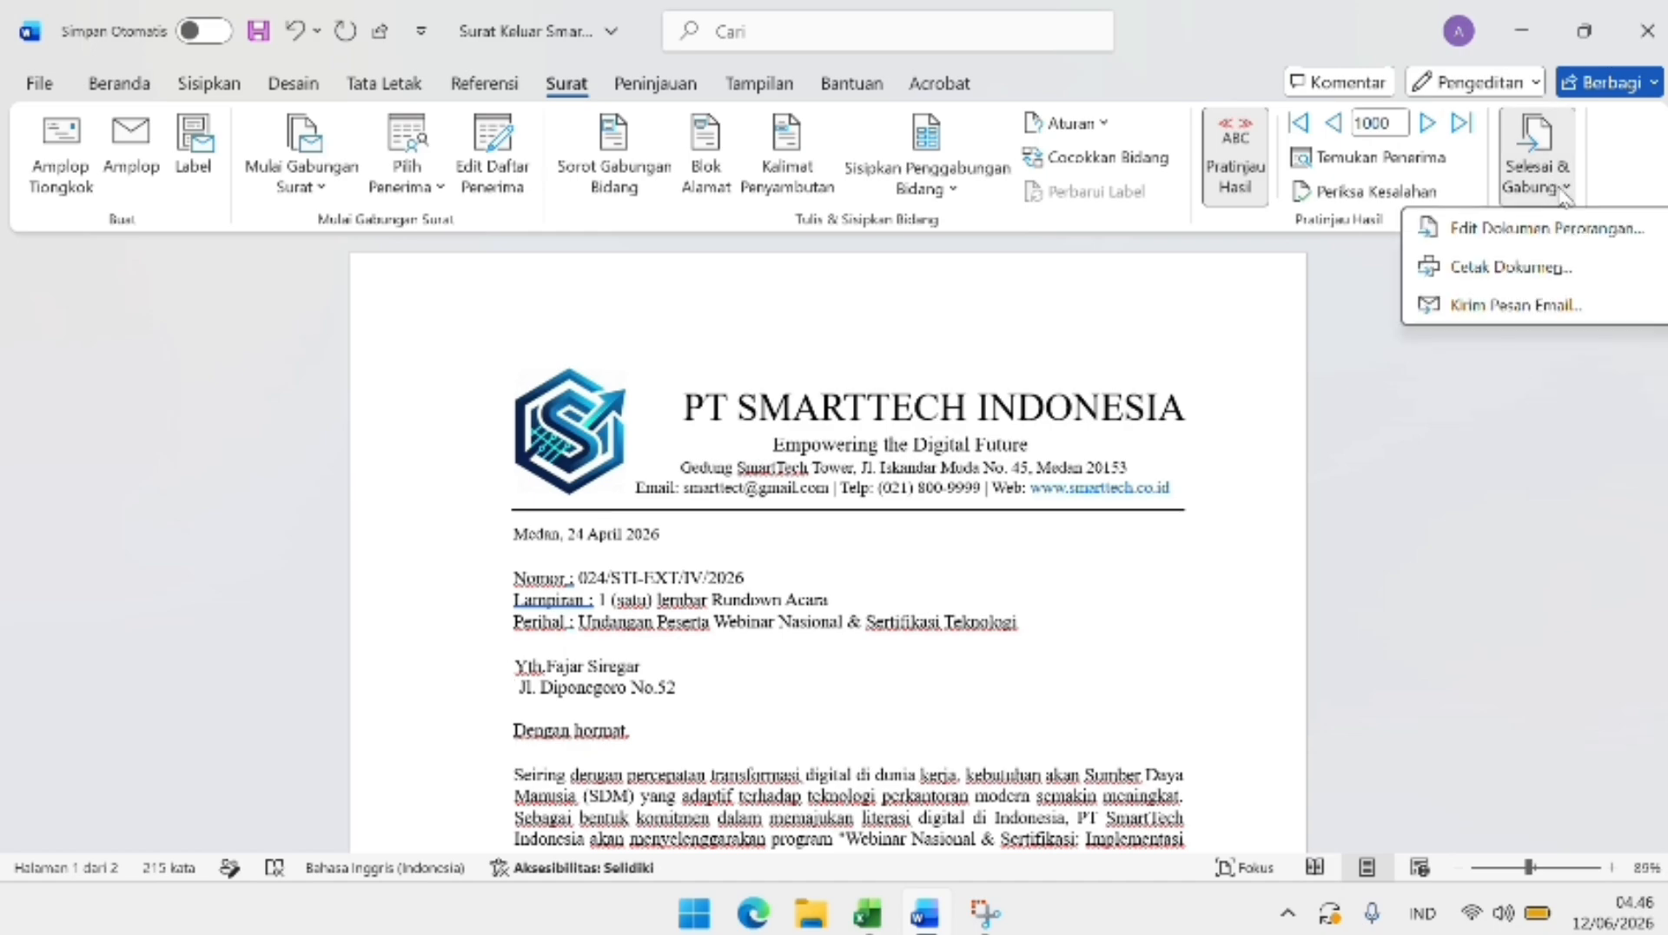
{"action": "left_click", "coordinate": [1533, 235]}
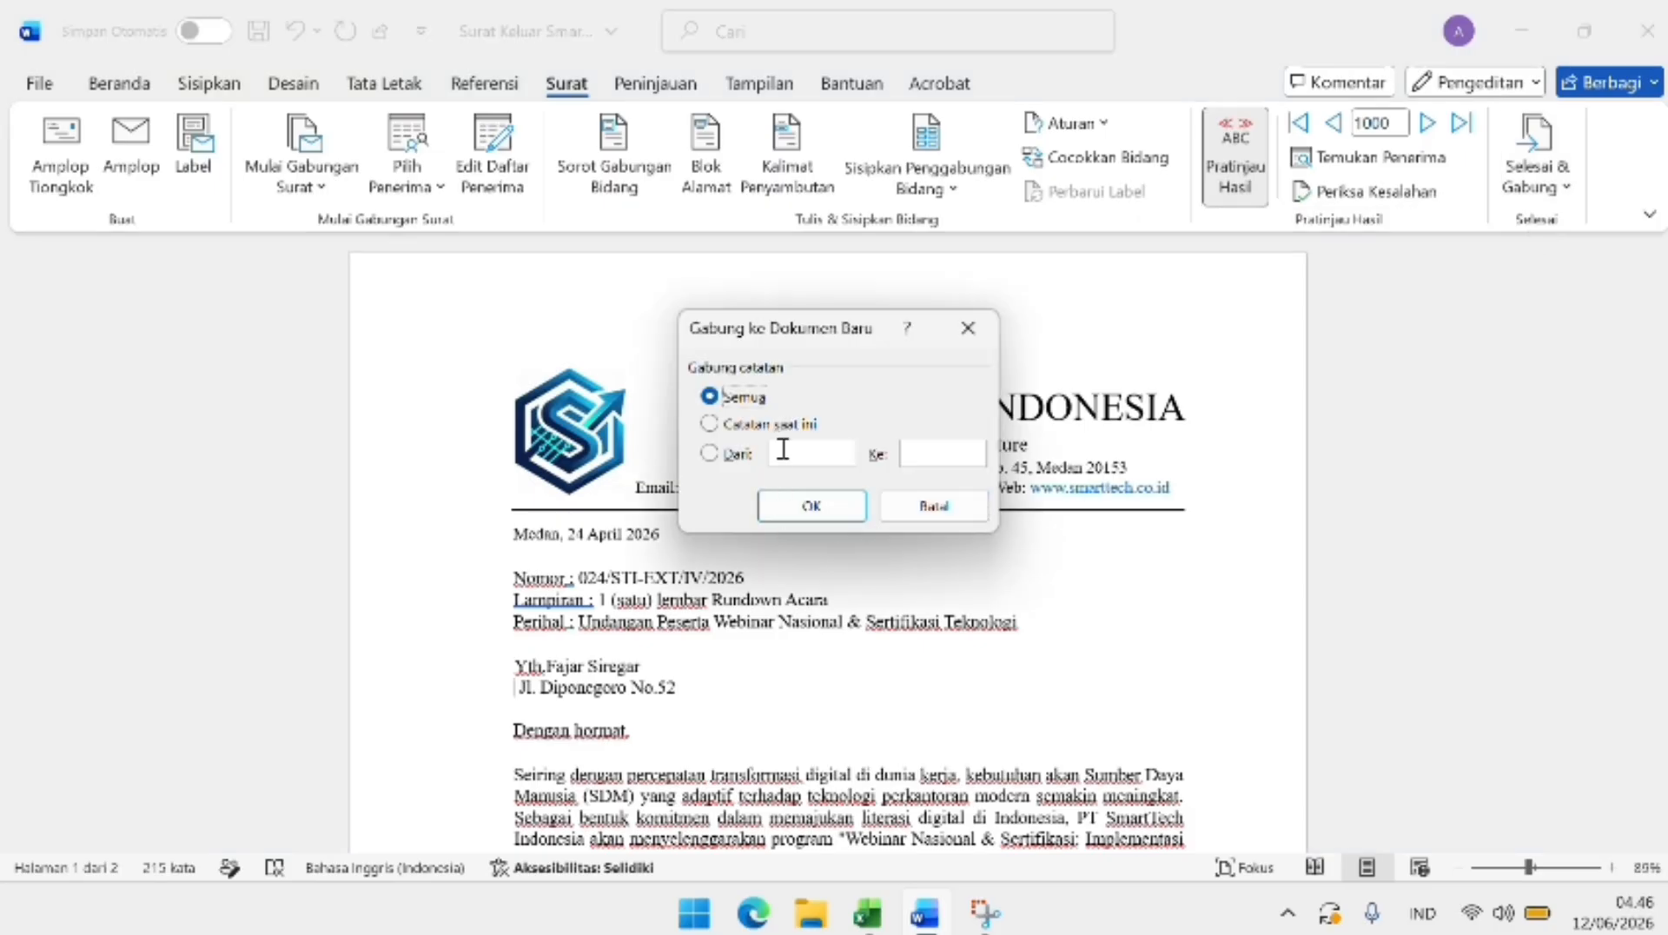
{"action": "left_click", "coordinate": [799, 504]}
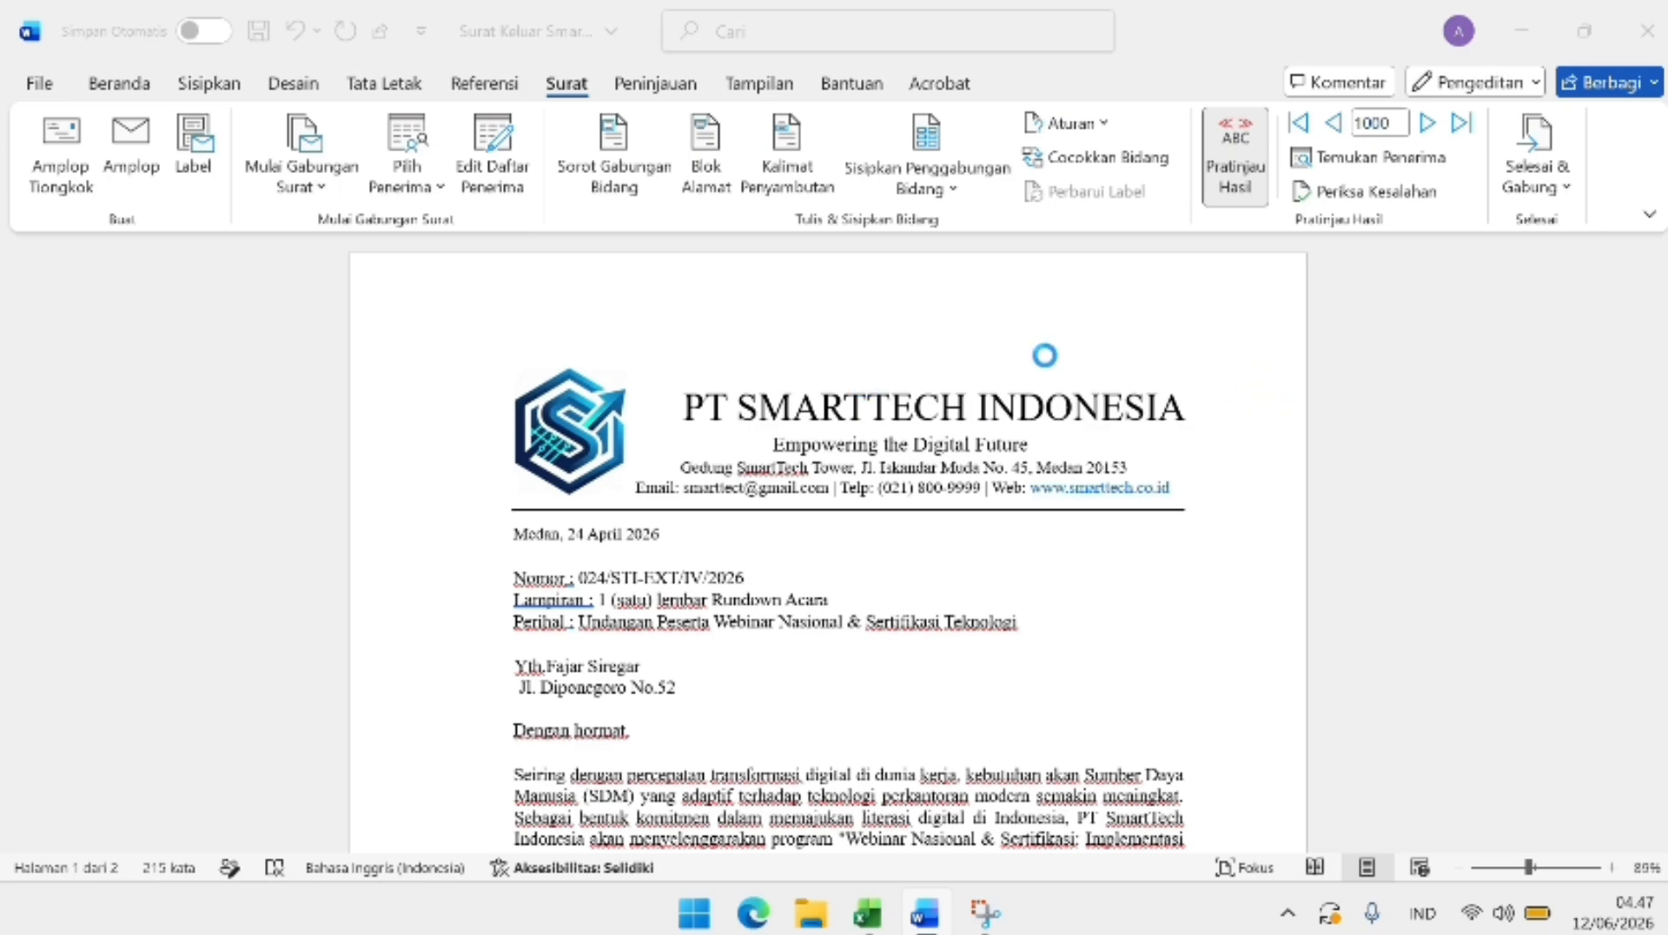
Zoom out on the new Surat1 document to view many merged letter pages at once
{"action": "scroll", "coordinate": [1049, 370], "scroll_direction": "down", "scroll_amount": 2}
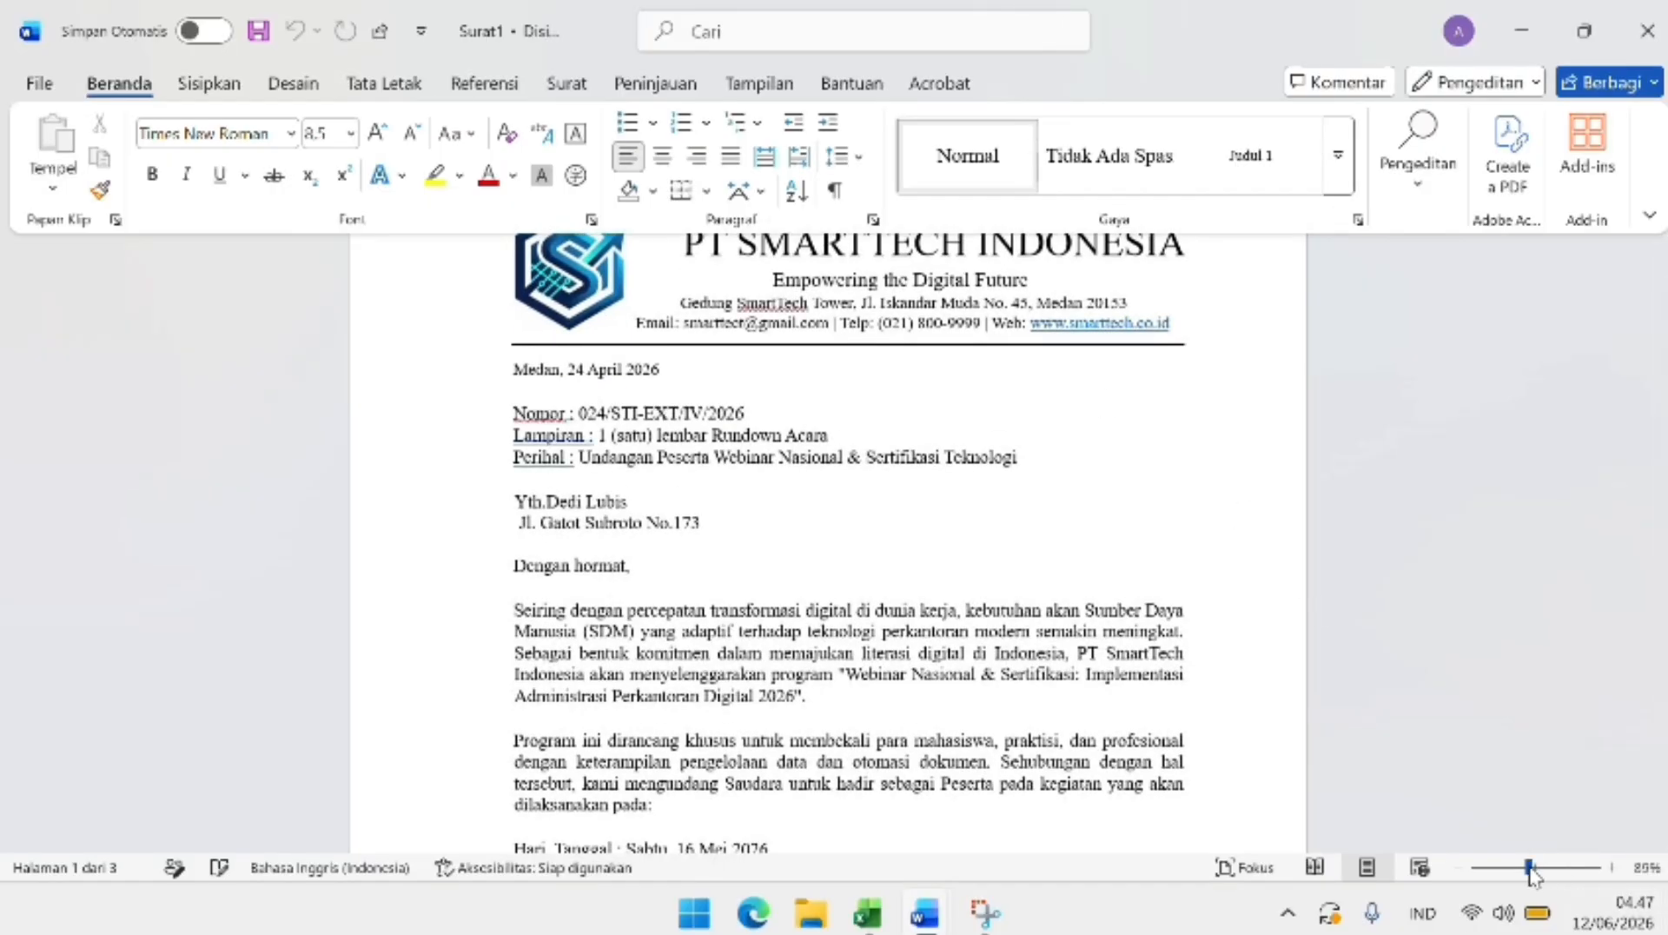
{"action": "left_click_drag", "start_coordinate": [1529, 867], "coordinate": [1457, 907]}
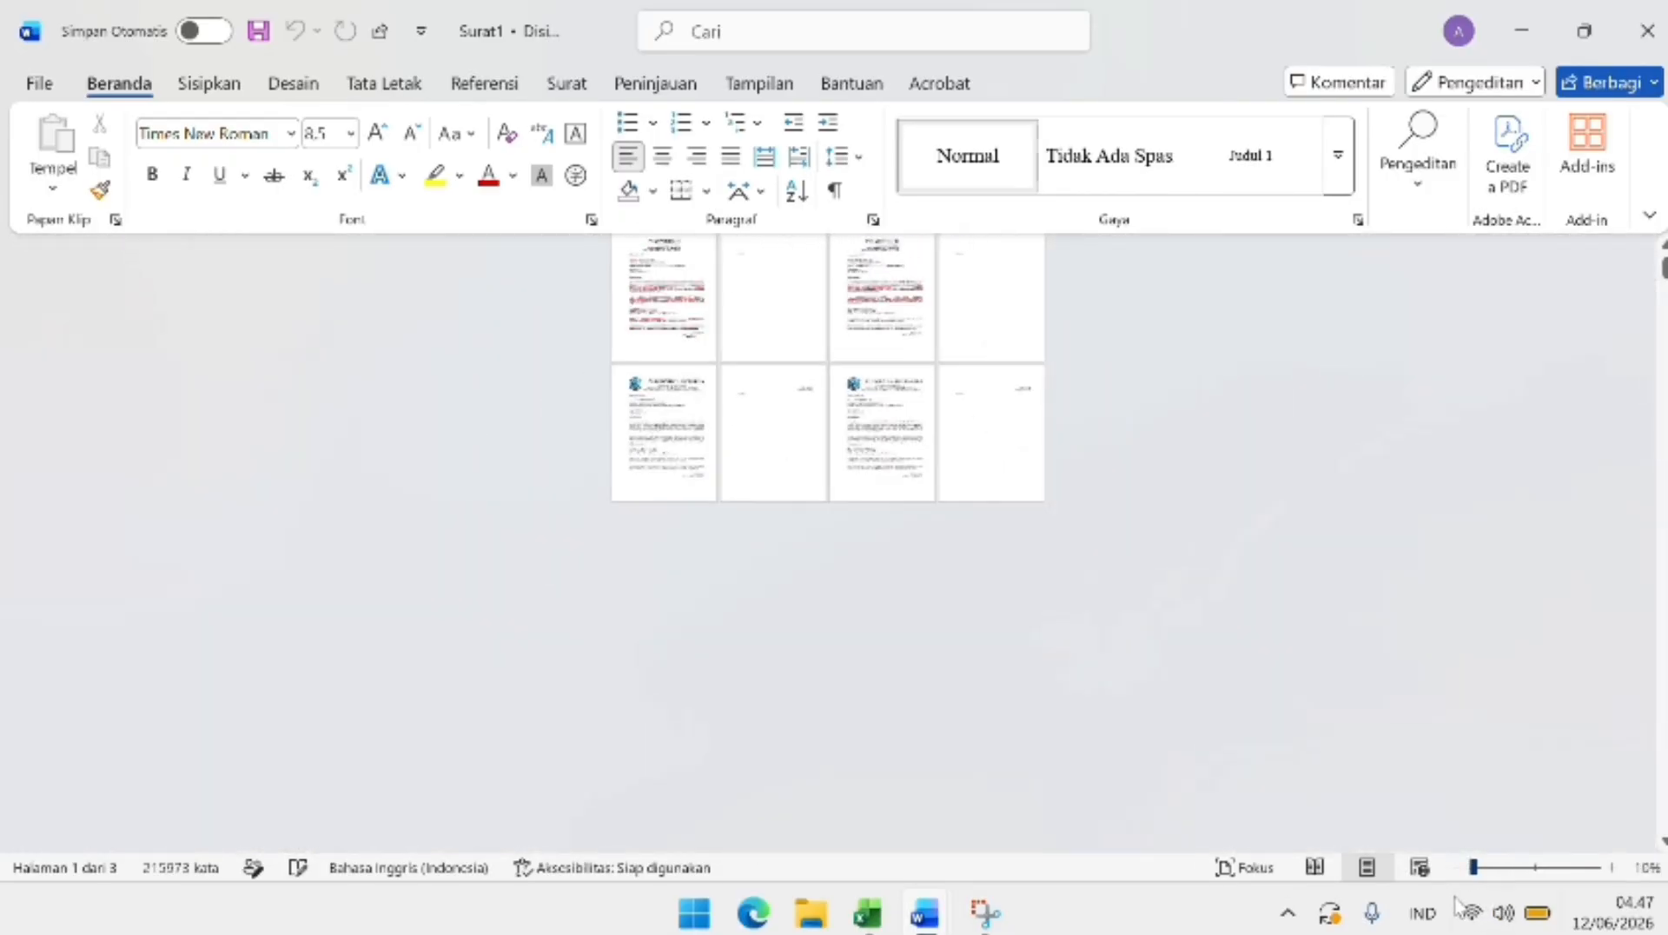